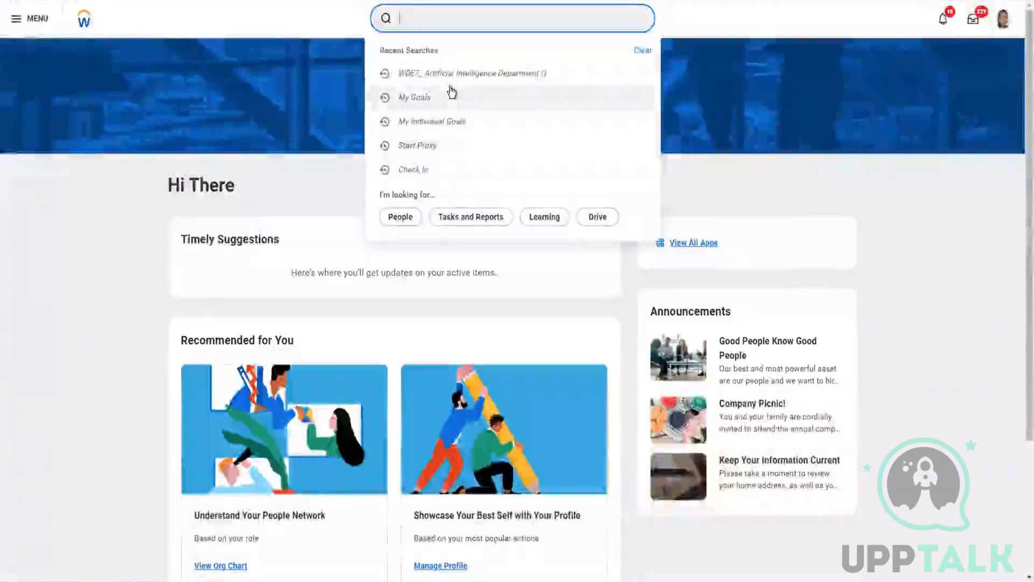
Open the Data Sources report and search the Data Source column's filter values for "all worker"
{"action": "type", "text": "data sources"}
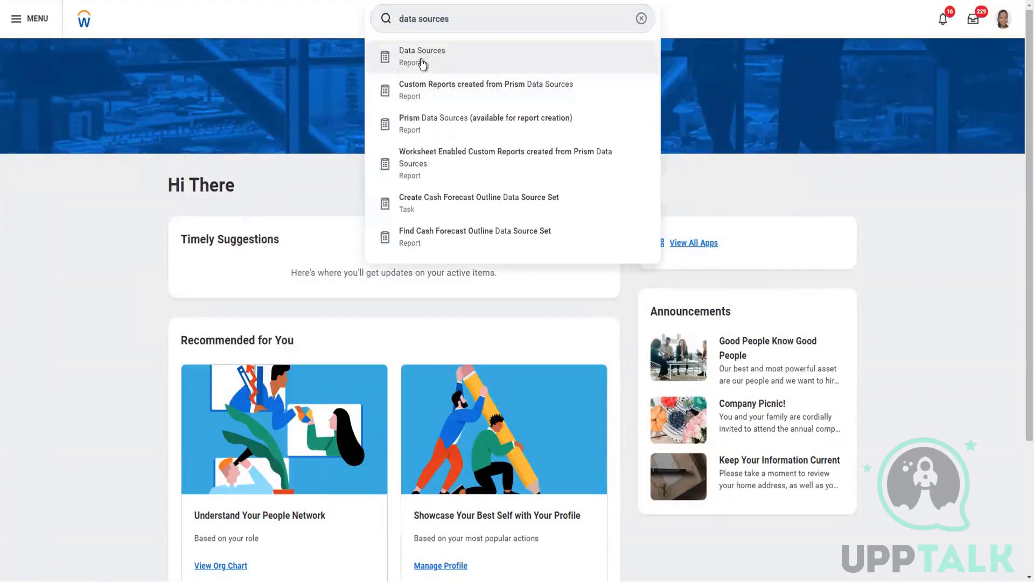
{"action": "left_click", "coordinate": [519, 69]}
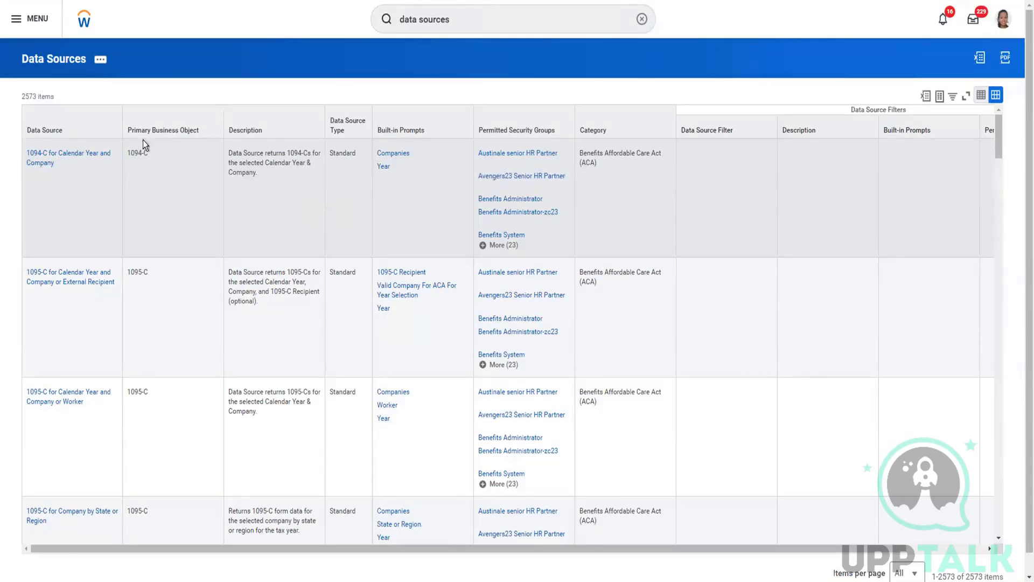
{"action": "left_click", "coordinate": [76, 127]}
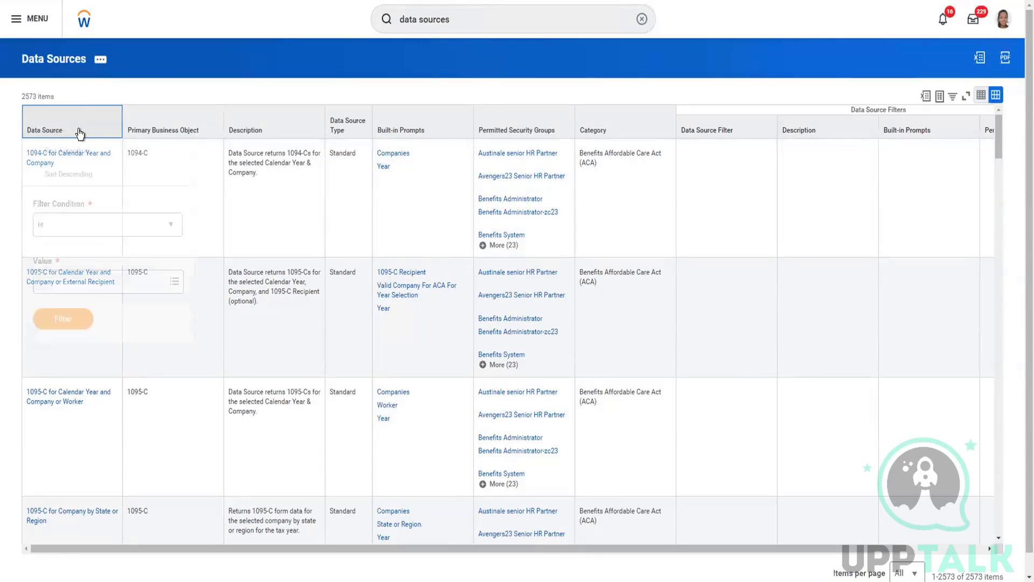
{"action": "left_click", "coordinate": [95, 285]}
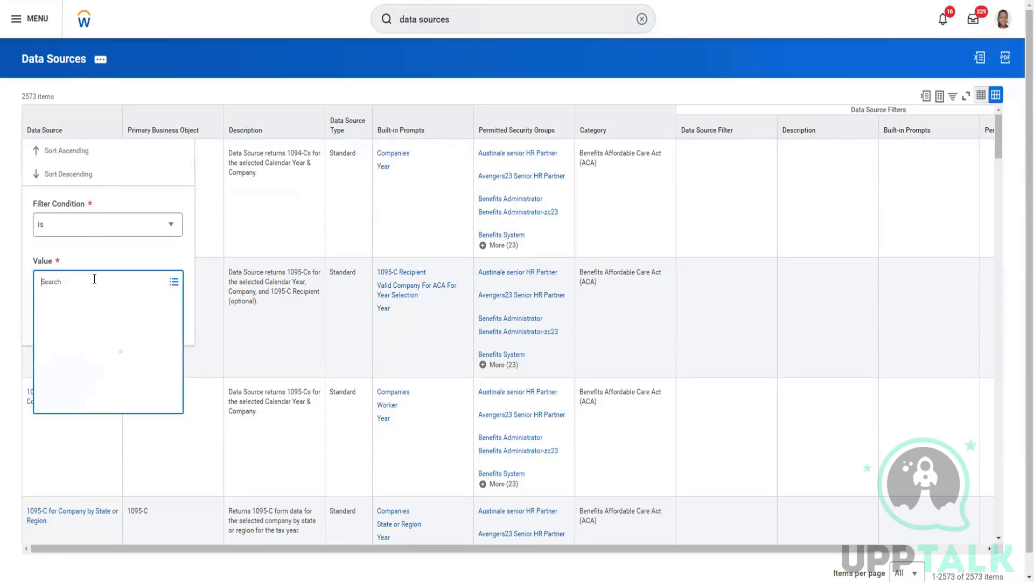
{"action": "type", "text": "all worker"}
{"action": "key", "text": "Return"}
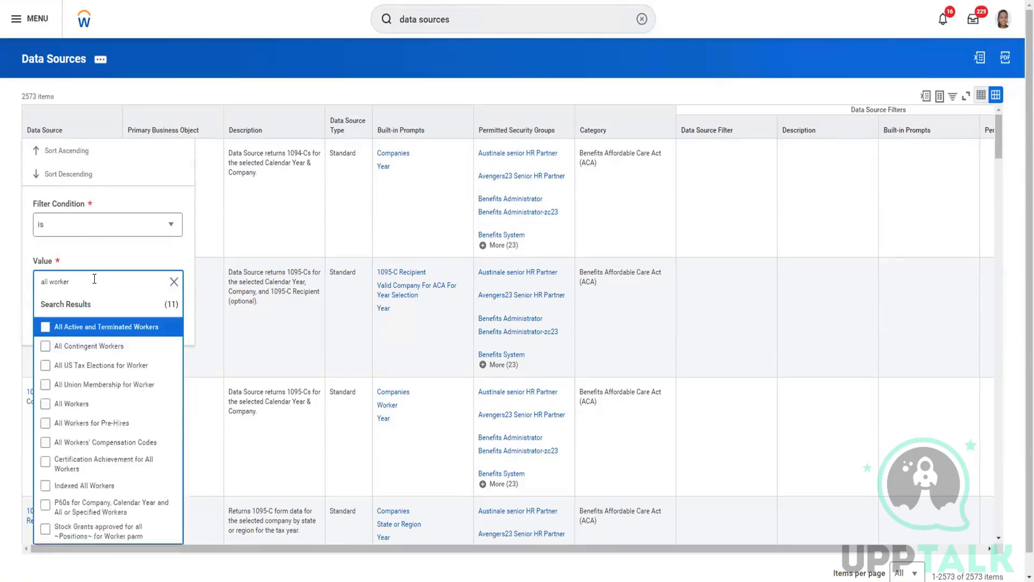
Filter the Data Source column to All Contingent Workers, All Active and Terminated Workers, Indexed All Workers and All Workers
{"action": "left_click", "coordinate": [45, 338]}
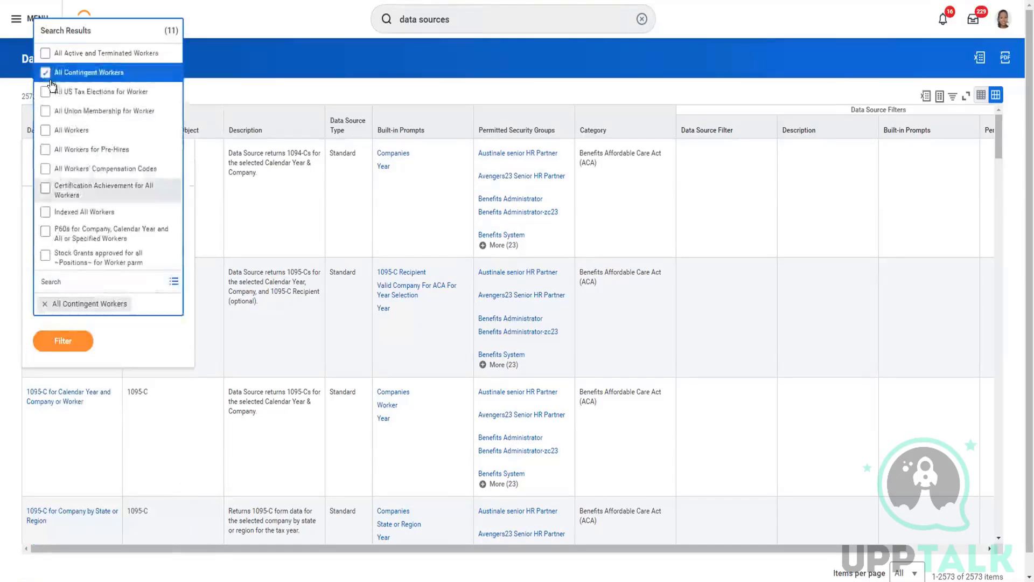
{"action": "left_click", "coordinate": [45, 56]}
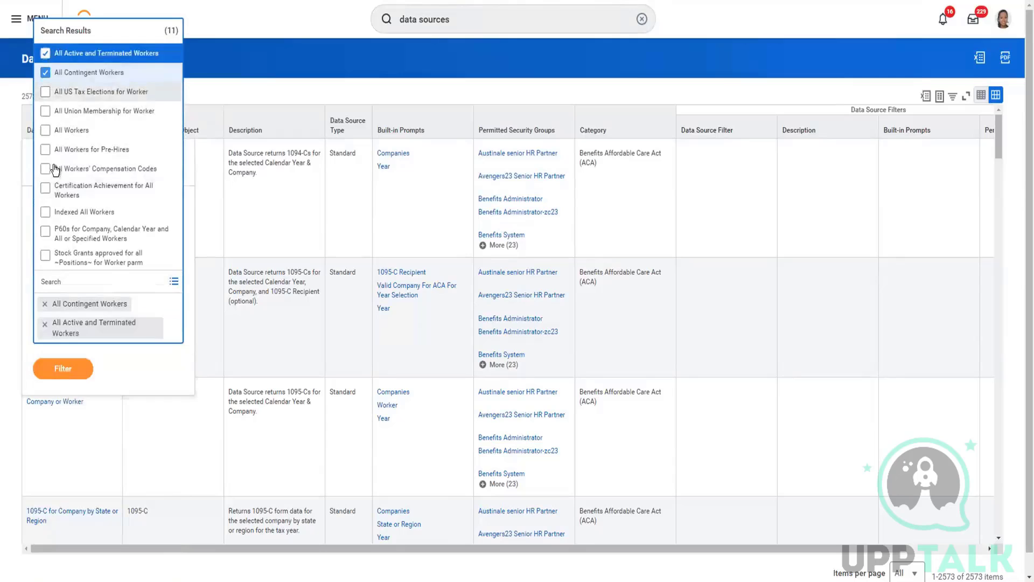
{"action": "left_click", "coordinate": [46, 212]}
{"action": "left_click", "coordinate": [46, 130]}
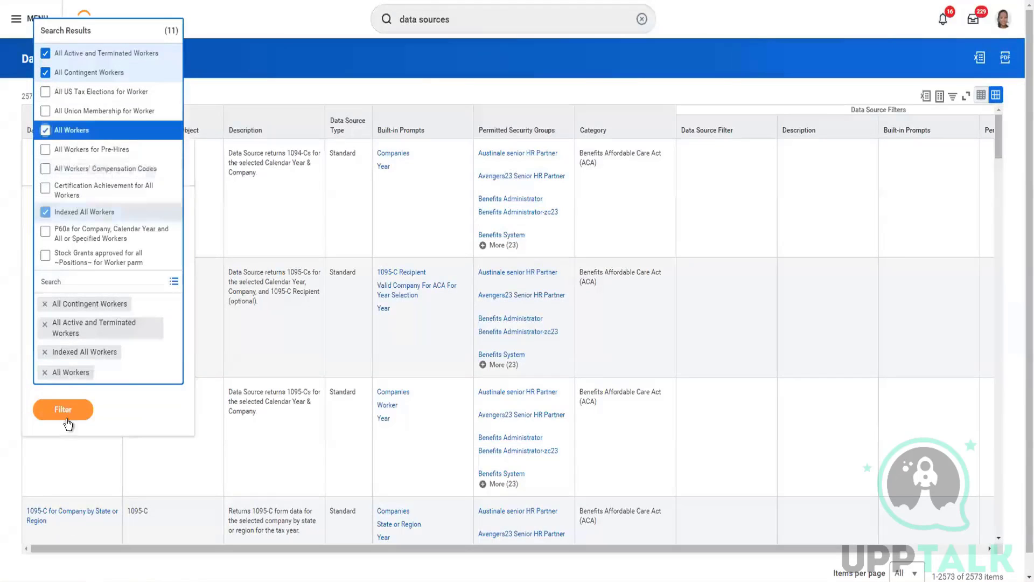
{"action": "left_click", "coordinate": [54, 413]}
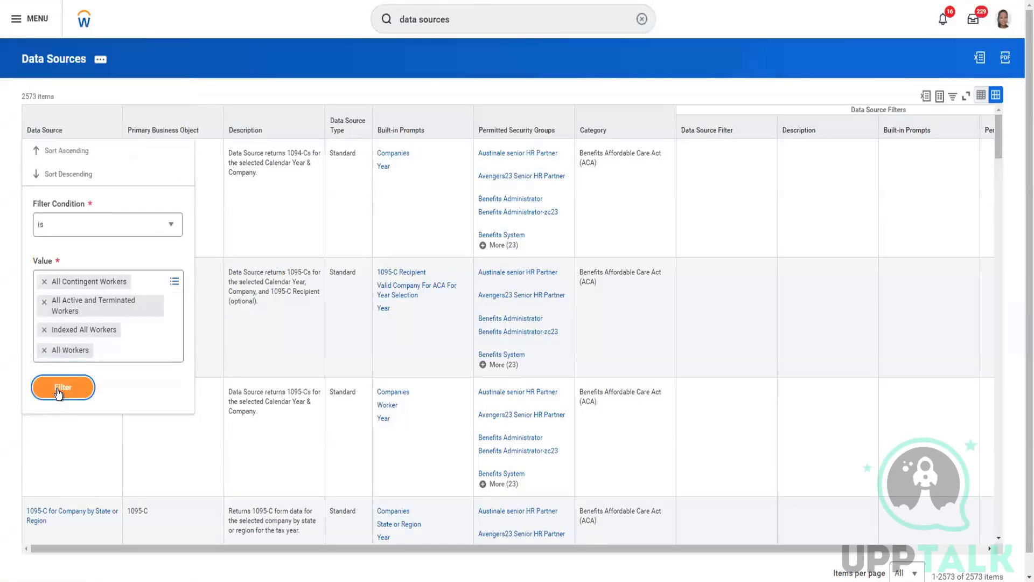
{"action": "left_click", "coordinate": [61, 388]}
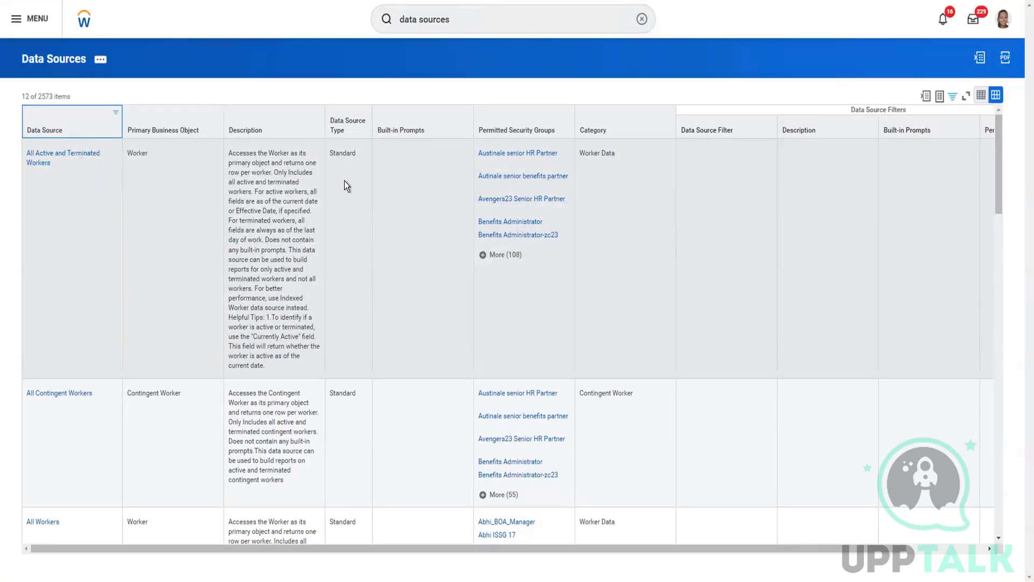
Examine the filtered worker data sources, comparing their primary business objects, descriptions, types, security groups, categories and data source filters
{"action": "scroll", "coordinate": [344, 182], "scroll_direction": "down", "scroll_amount": 3}
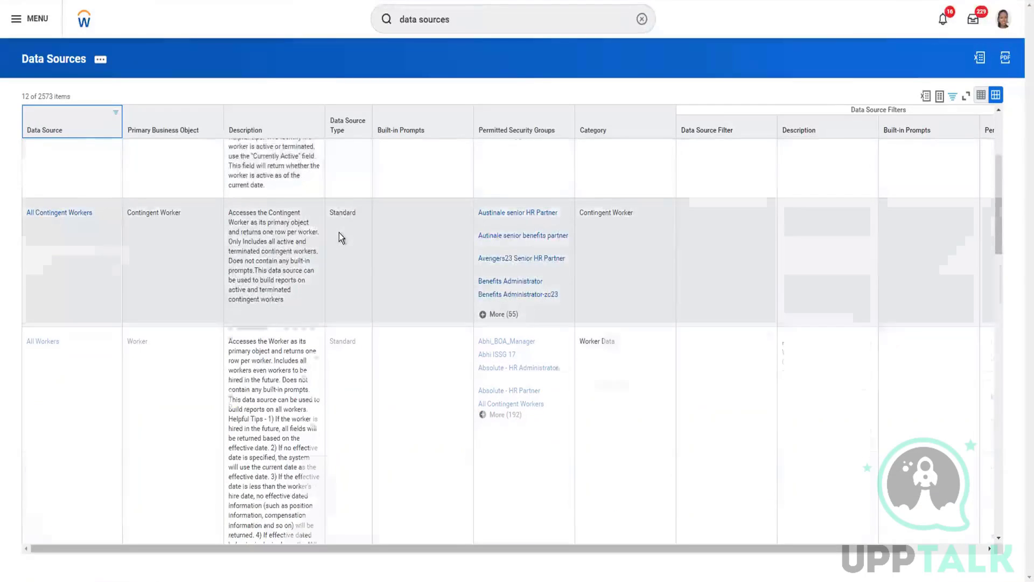
{"action": "scroll", "coordinate": [339, 232], "scroll_direction": "down", "scroll_amount": 6}
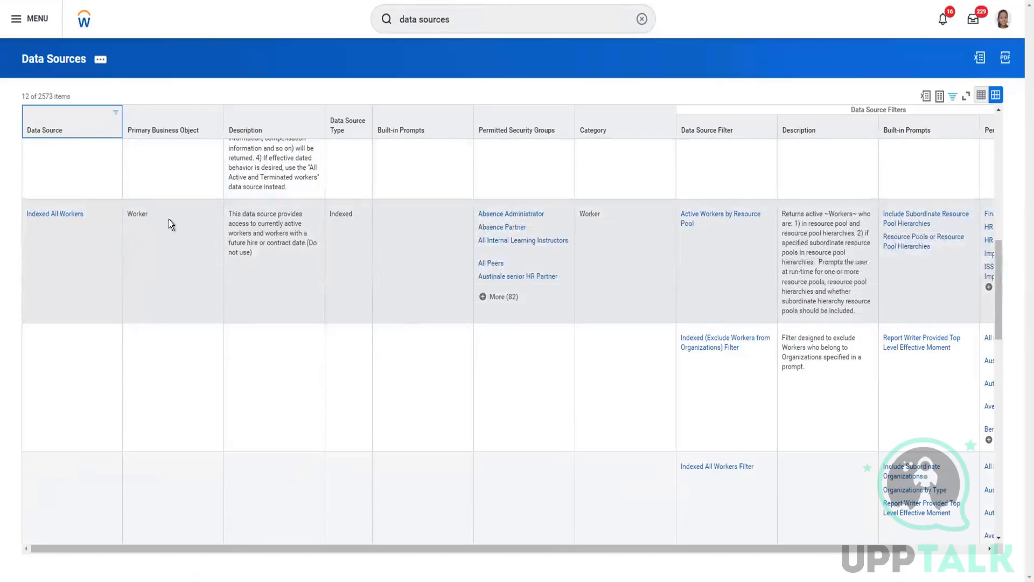
{"action": "scroll", "coordinate": [365, 267], "scroll_direction": "up", "scroll_amount": 10}
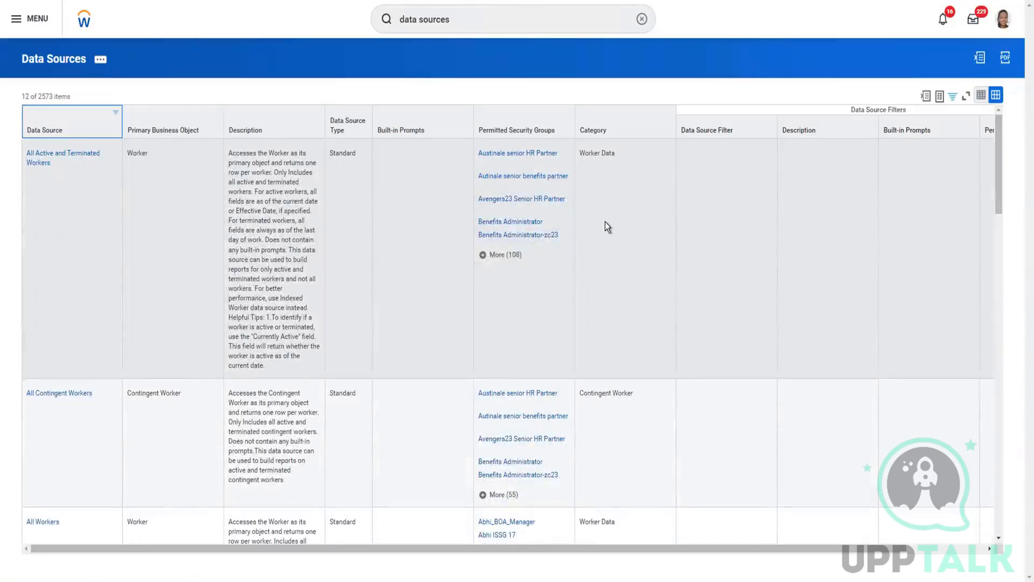
{"action": "scroll", "coordinate": [605, 221], "scroll_direction": "down", "scroll_amount": 2}
{"action": "scroll", "coordinate": [605, 222], "scroll_direction": "down", "scroll_amount": 3}
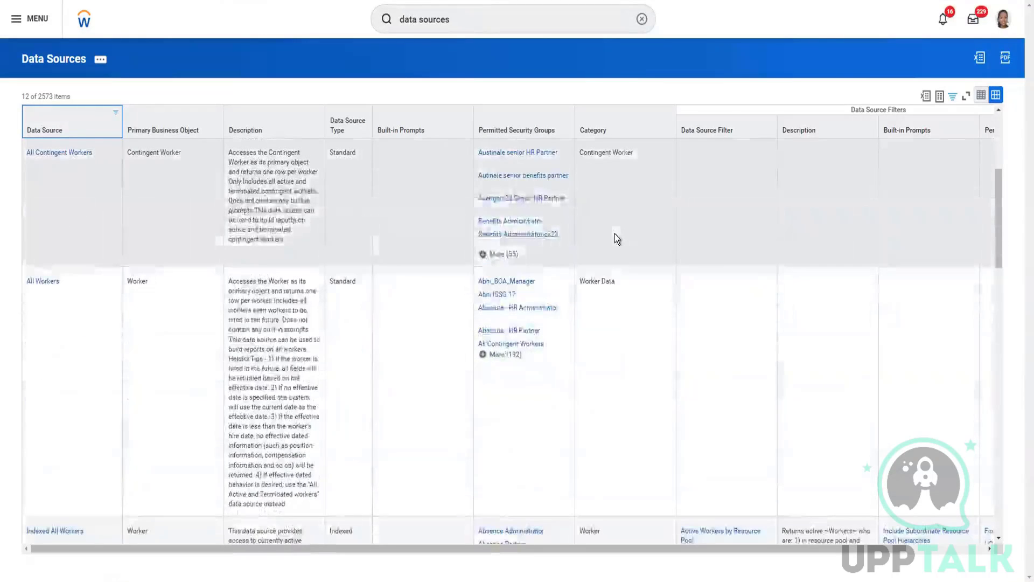
{"action": "scroll", "coordinate": [615, 236], "scroll_direction": "down", "scroll_amount": 7}
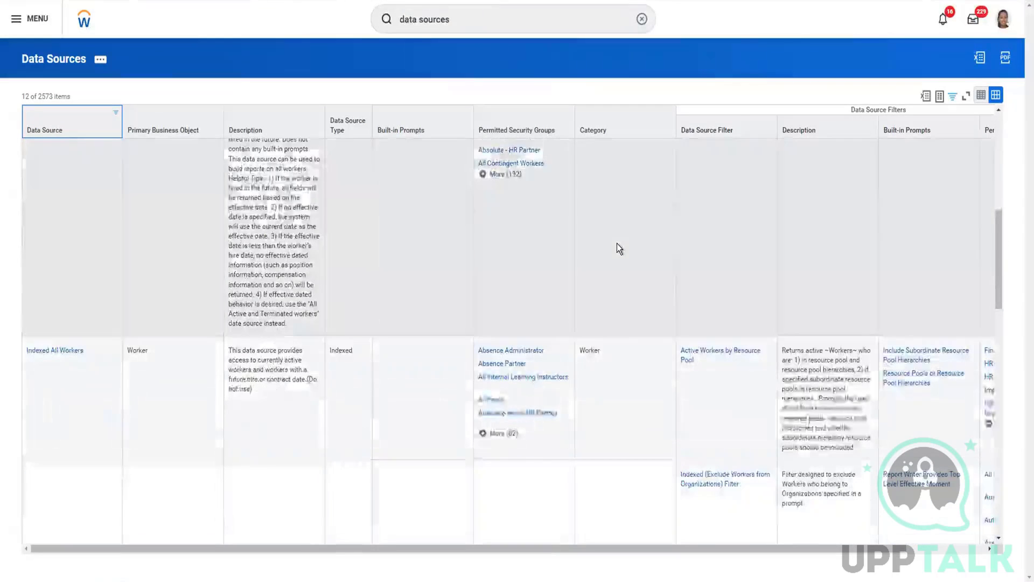
{"action": "scroll", "coordinate": [616, 243], "scroll_direction": "up", "scroll_amount": 15}
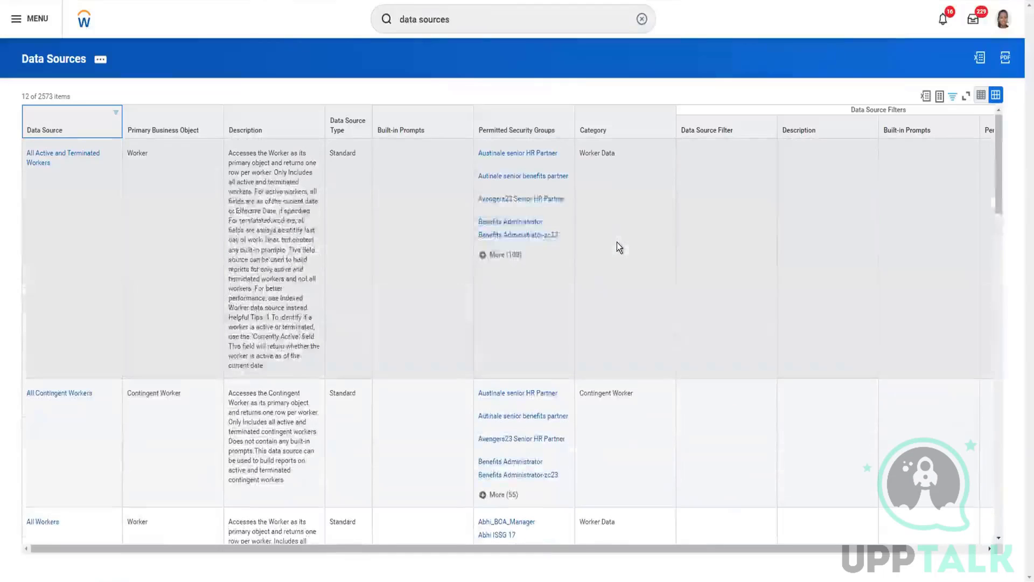
{"action": "scroll", "coordinate": [618, 246], "scroll_direction": "down", "scroll_amount": 10}
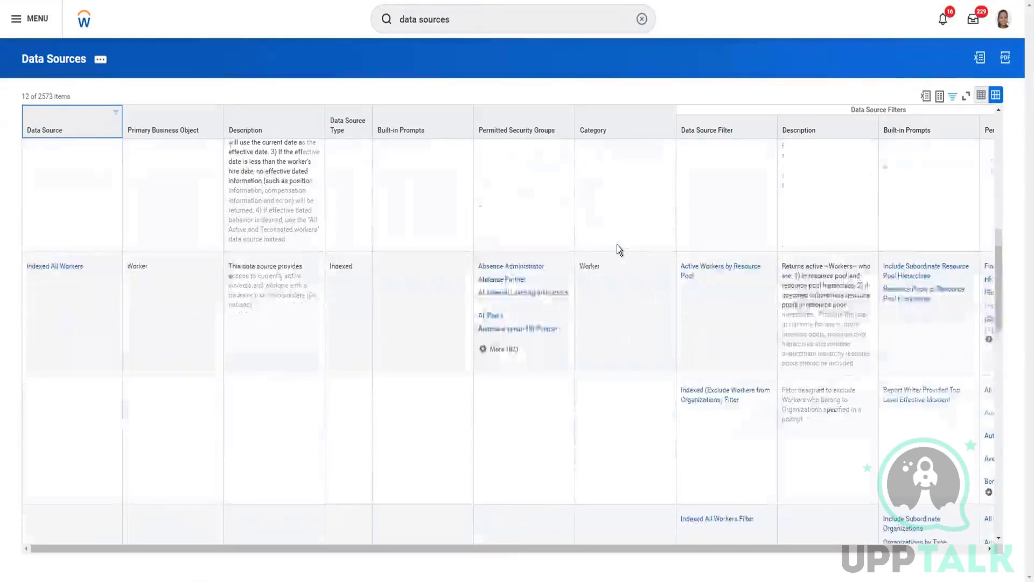
{"action": "scroll", "coordinate": [618, 245], "scroll_direction": "up", "scroll_amount": 4}
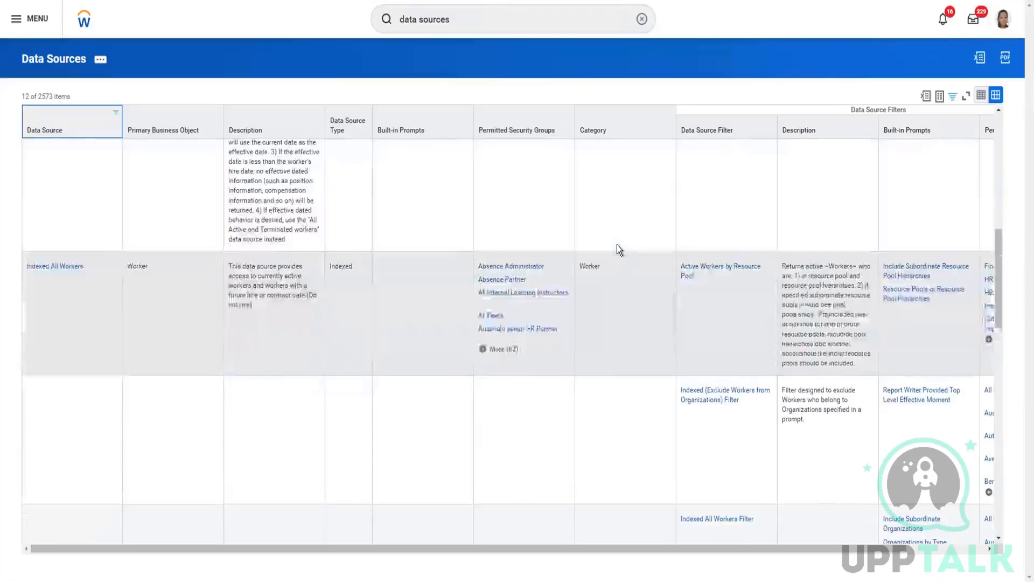
{"action": "scroll", "coordinate": [618, 247], "scroll_direction": "down", "scroll_amount": 2}
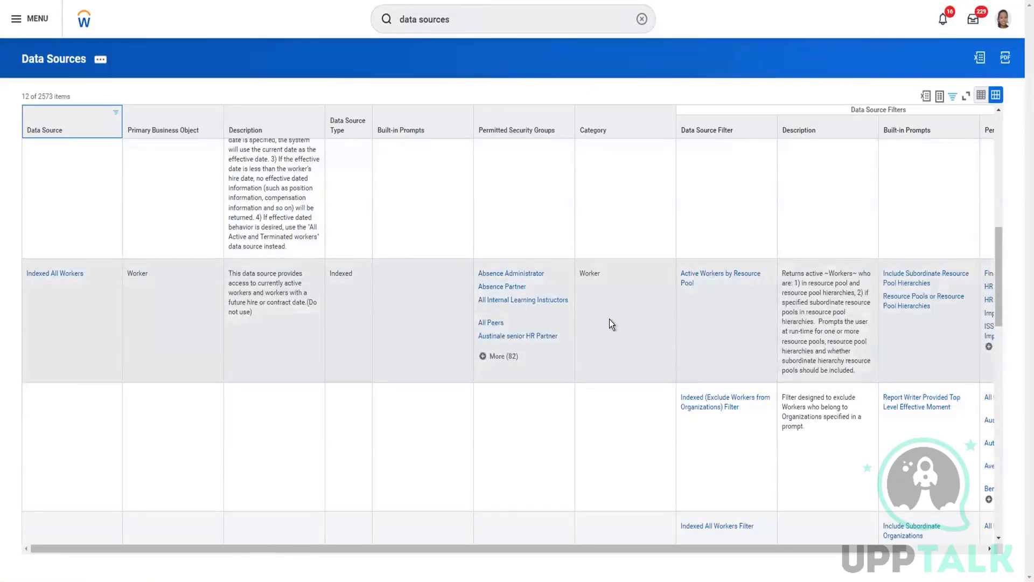
{"action": "scroll", "coordinate": [609, 319], "scroll_direction": "up", "scroll_amount": 5}
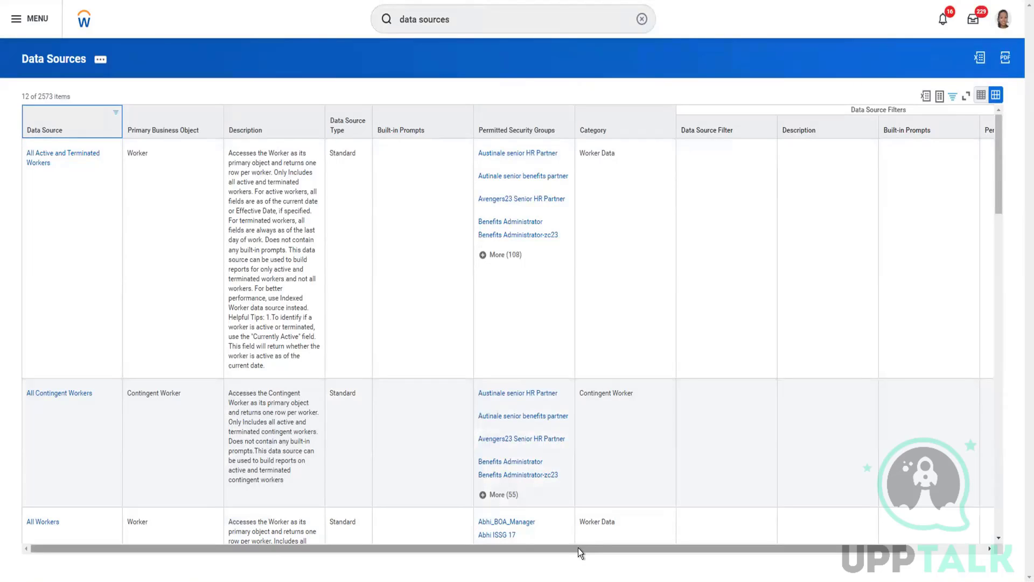
{"action": "left_click_drag", "start_coordinate": [578, 548], "coordinate": [684, 548]}
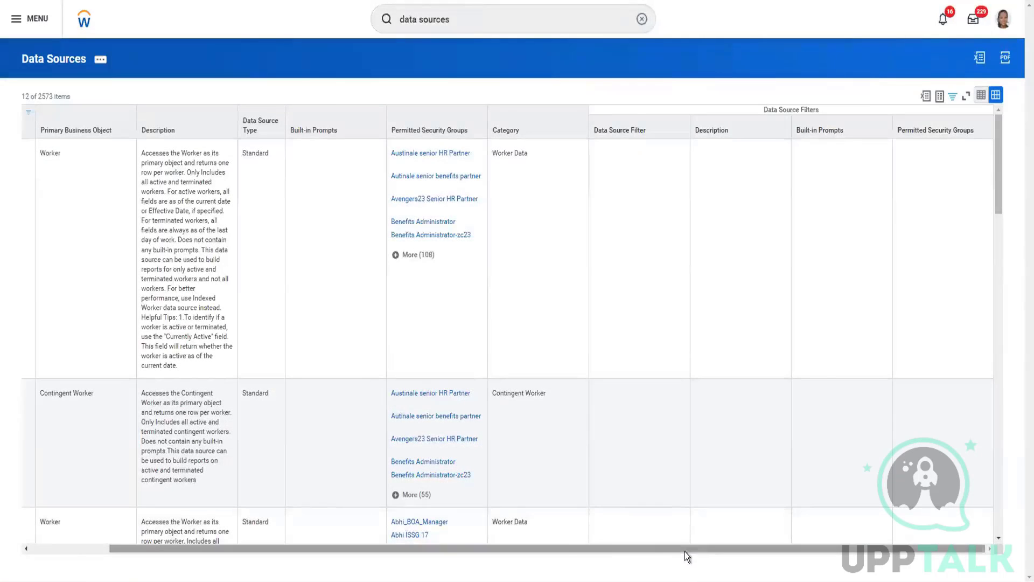
{"action": "left_click_drag", "start_coordinate": [684, 551], "coordinate": [397, 554]}
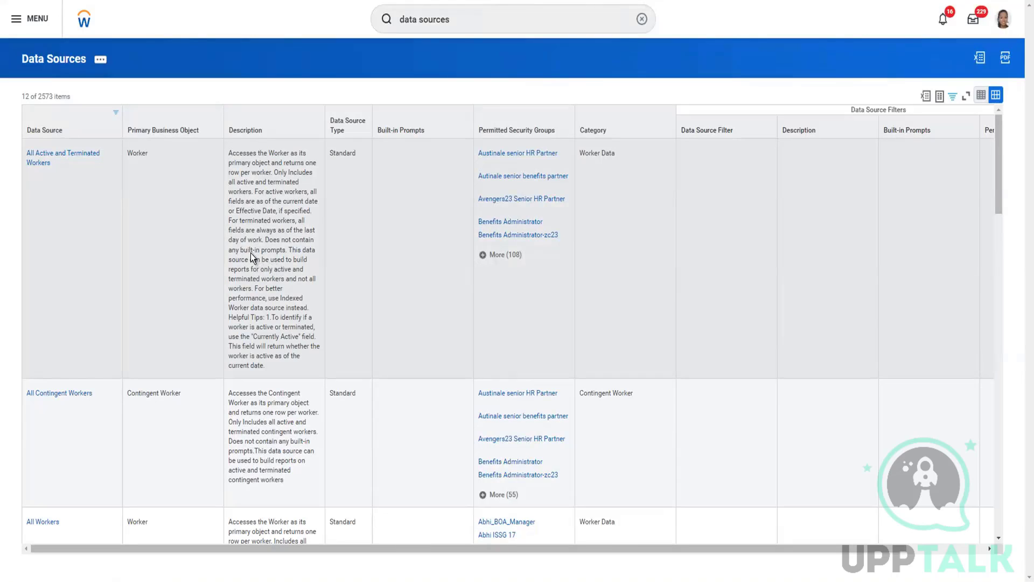
{"action": "scroll", "coordinate": [208, 40], "scroll_direction": "down", "scroll_amount": 7}
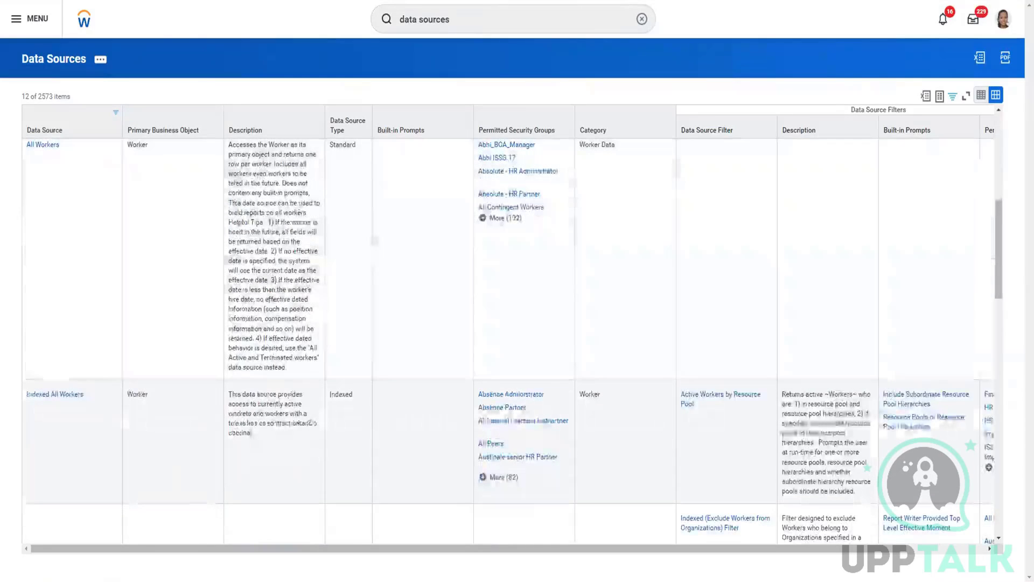
Duplicate the Data Sources browser tab and open the Business Object Details report in the copy
{"action": "right_click", "coordinate": [200, 0]}
{"action": "left_click", "coordinate": [235, 61]}
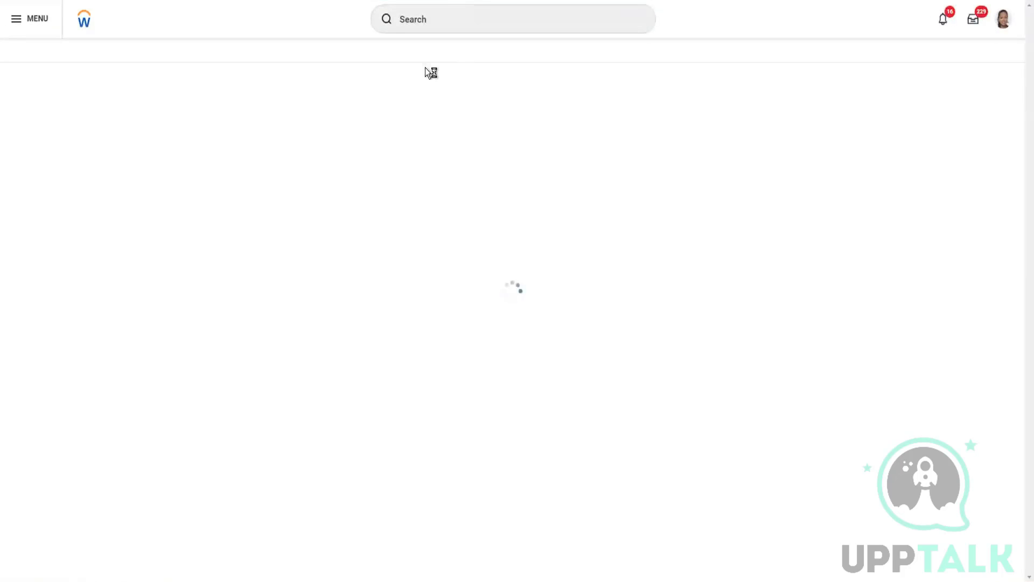
{"action": "left_click", "coordinate": [441, 22]}
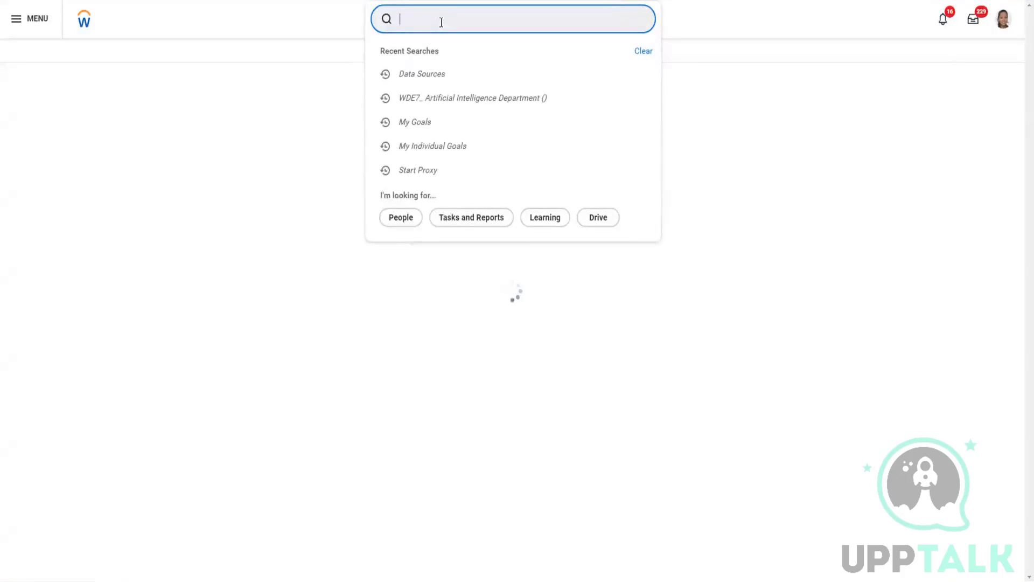
{"action": "type", "text": "bus obje dr"}
{"action": "type", "text": "t"}
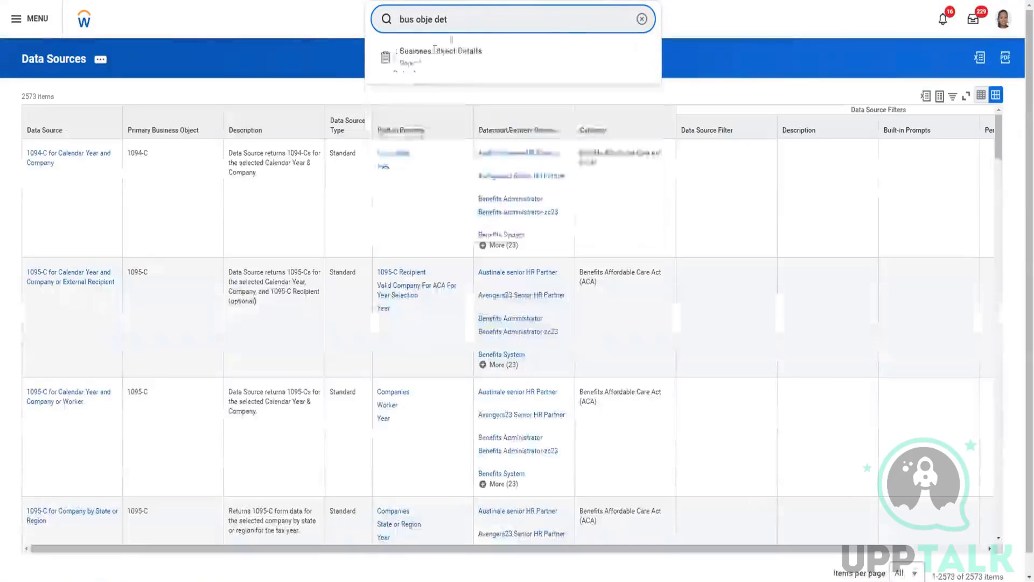
{"action": "left_click", "coordinate": [430, 57]}
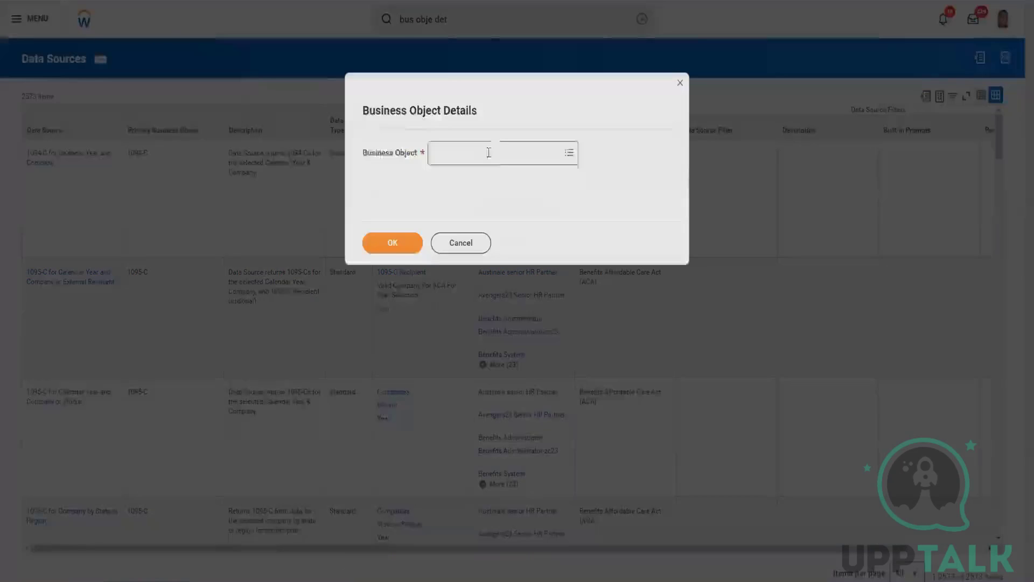
Run the Business Object Details report for the Worker business object
{"action": "left_click", "coordinate": [496, 157]}
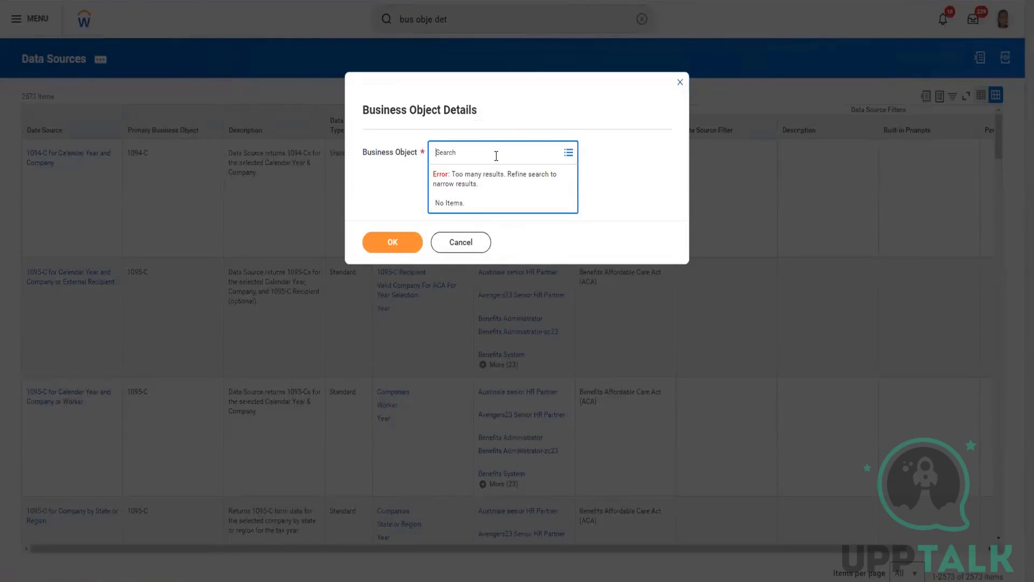
{"action": "type", "text": "worker"}
{"action": "key", "text": "Return"}
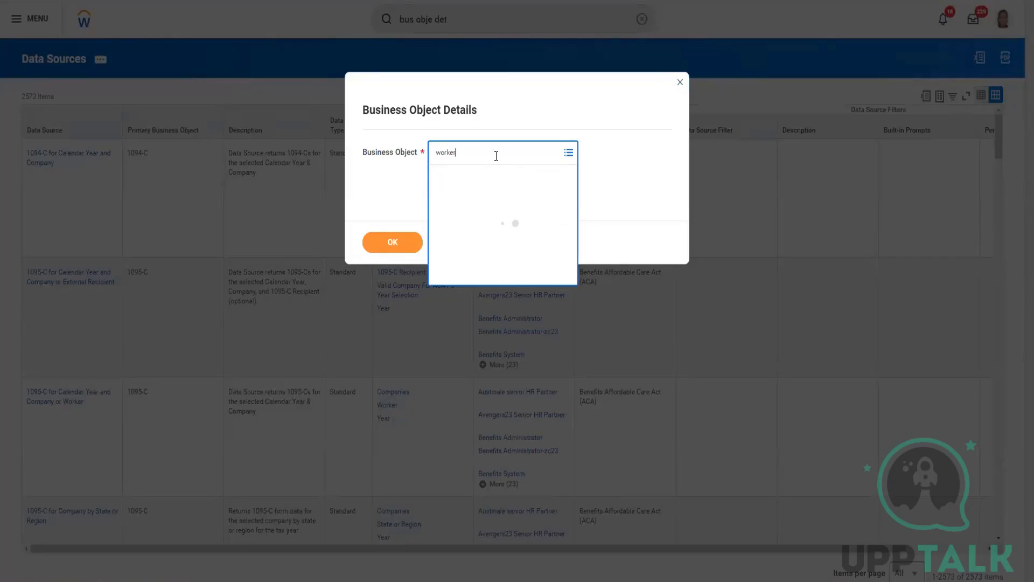
{"action": "left_click", "coordinate": [440, 199]}
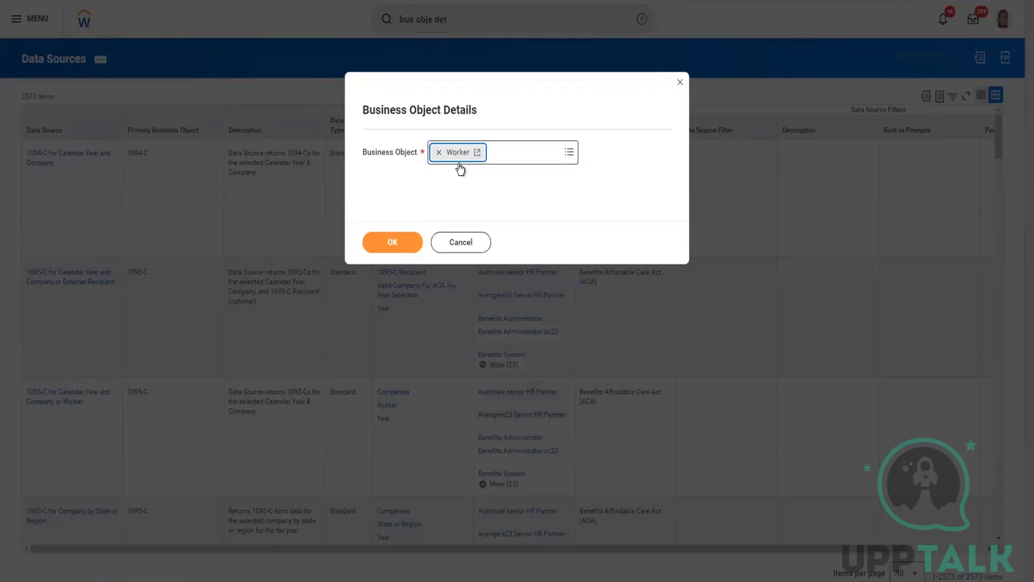
{"action": "left_click", "coordinate": [393, 242]}
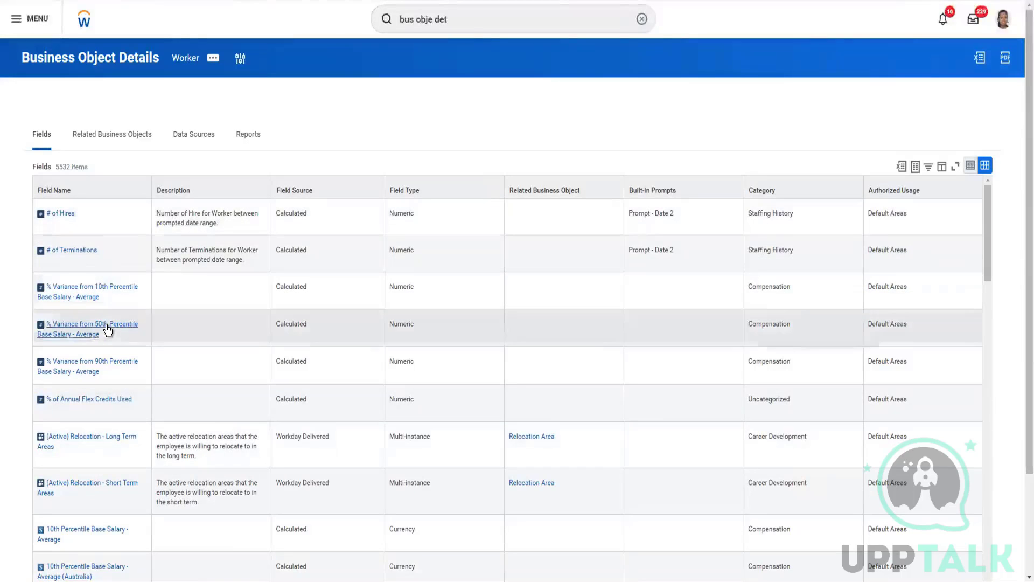
Search the Field Name filter for email prim and limit the fields to Email - Primary Home and Email - Primary Home (Indexed)
{"action": "scroll", "coordinate": [108, 328], "scroll_direction": "down", "scroll_amount": 6}
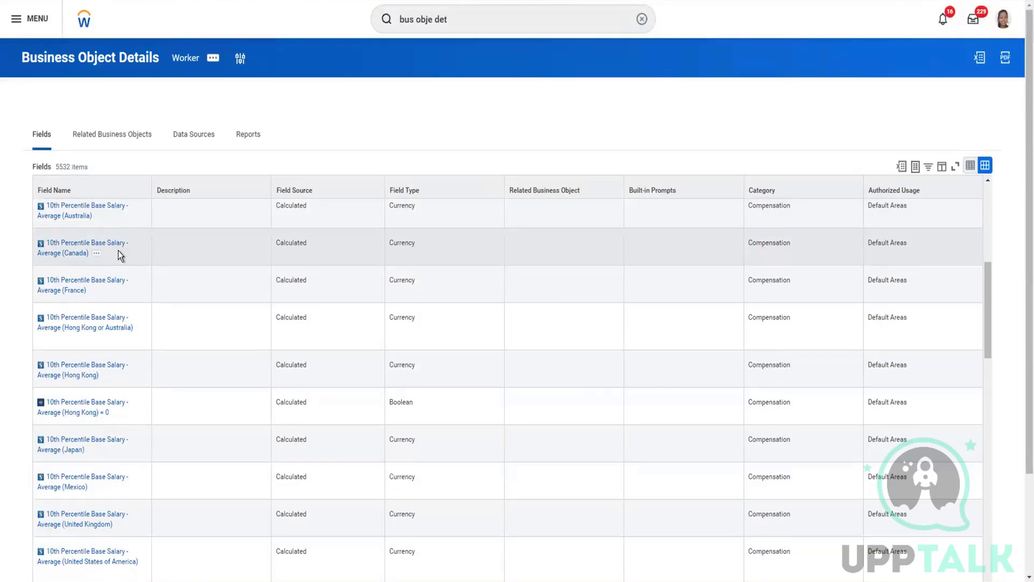
{"action": "scroll", "coordinate": [101, 251], "scroll_direction": "up", "scroll_amount": 6}
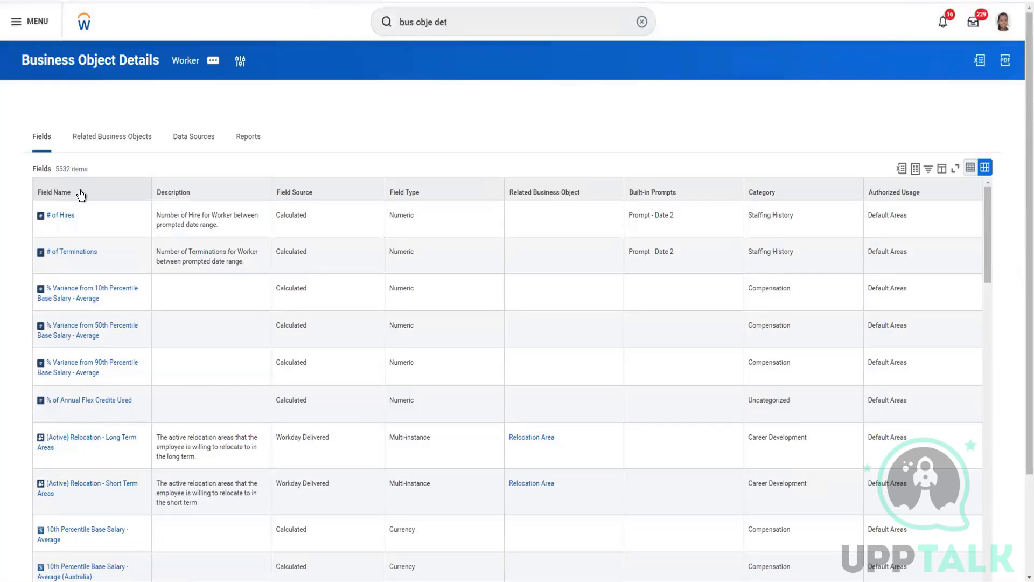
{"action": "left_click", "coordinate": [81, 192]}
{"action": "left_click", "coordinate": [107, 345]}
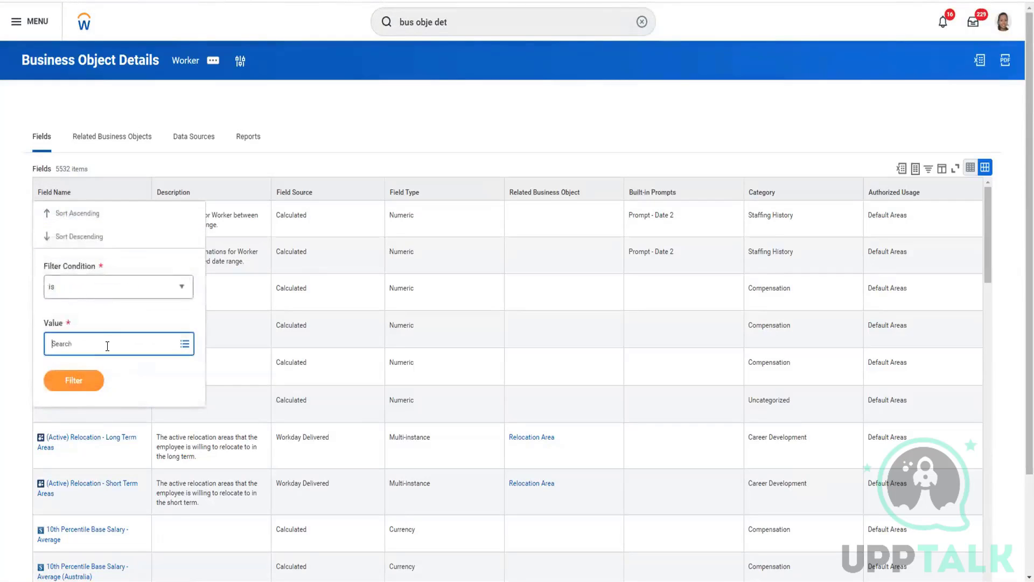
{"action": "type", "text": "email"}
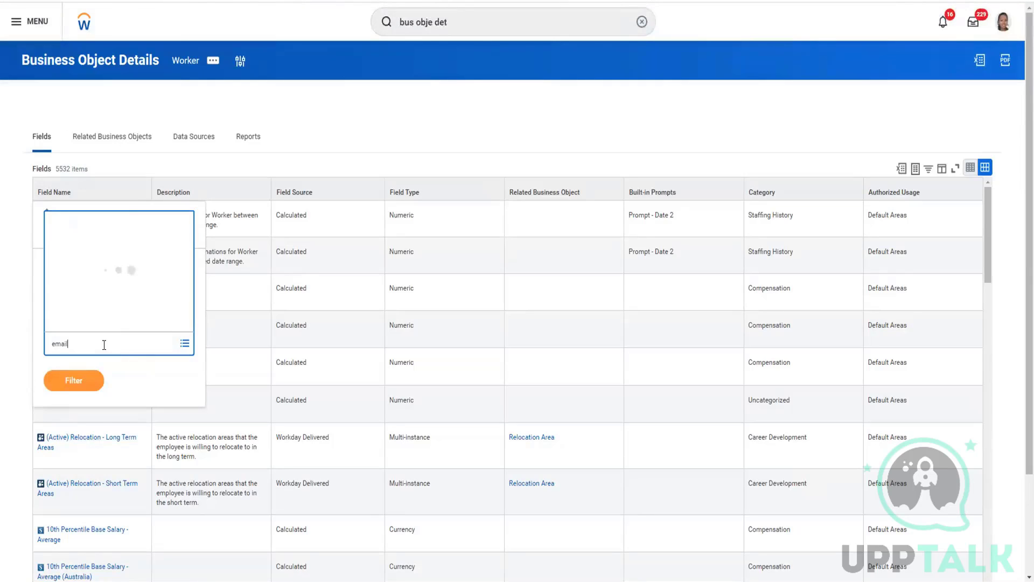
{"action": "type", "text": "prim"}
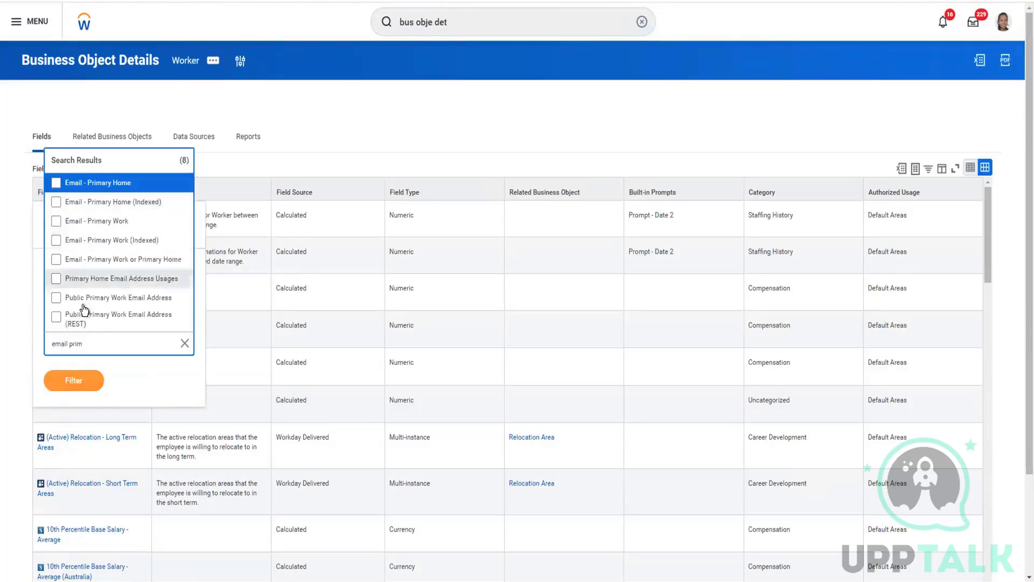
{"action": "left_click", "coordinate": [57, 184]}
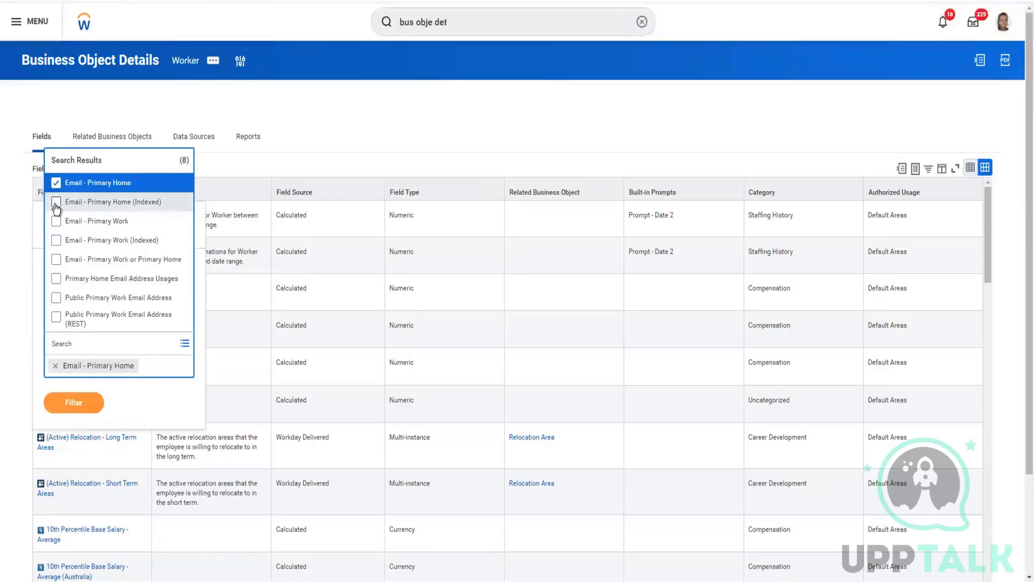
{"action": "left_click", "coordinate": [56, 206]}
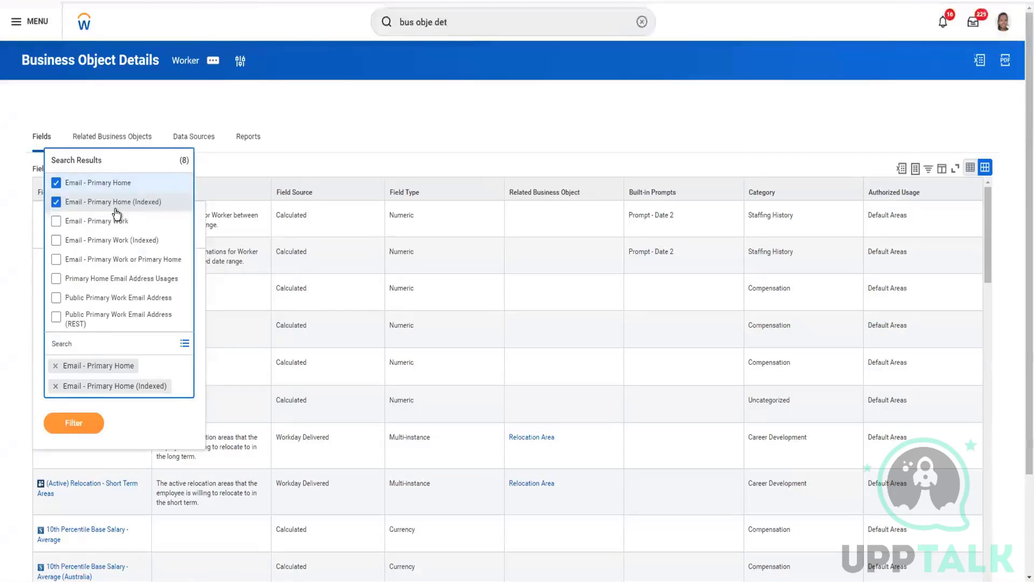
{"action": "left_click", "coordinate": [57, 242]}
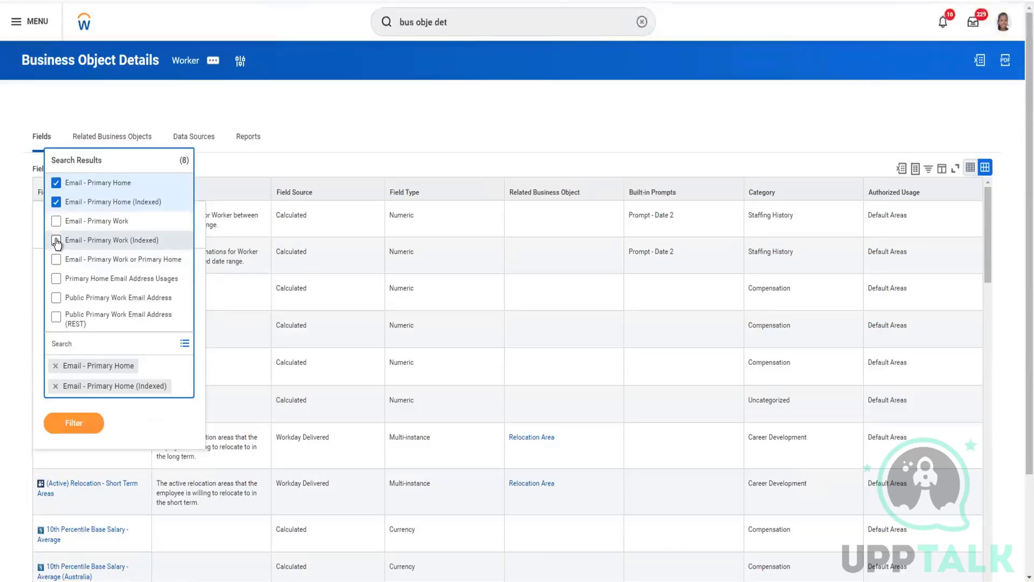
{"action": "left_click", "coordinate": [69, 424]}
{"action": "left_click", "coordinate": [81, 402]}
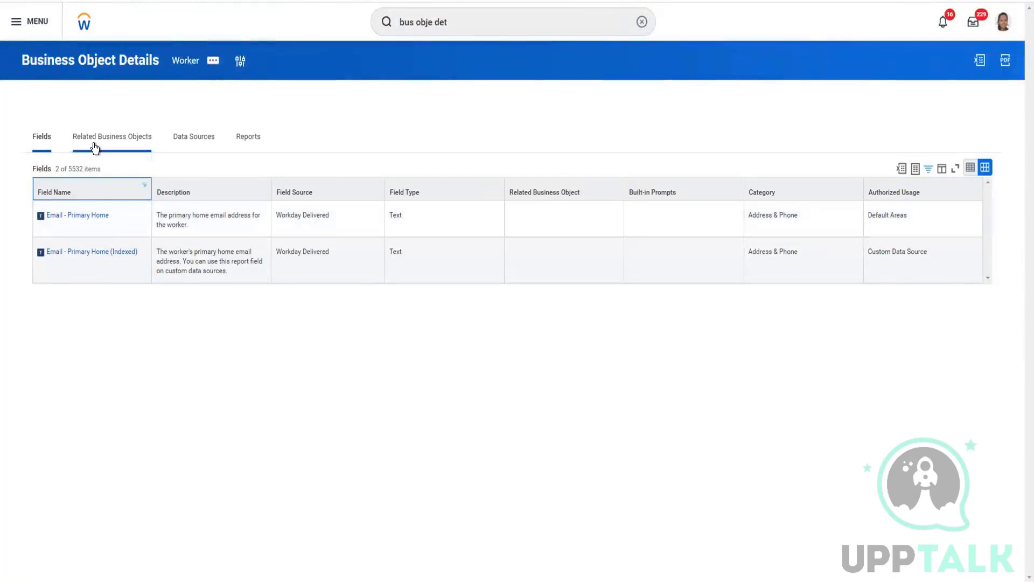
Look through the related business objects that Worker links to and view the link details for Benefit Annual Rate
{"action": "left_click", "coordinate": [94, 147]}
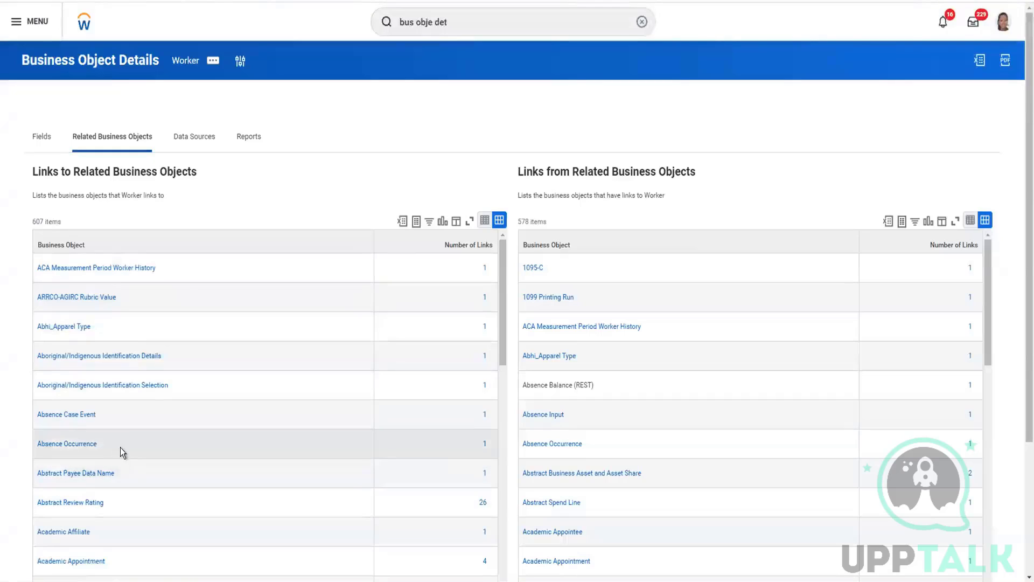
{"action": "scroll", "coordinate": [120, 447], "scroll_direction": "down", "scroll_amount": 5}
{"action": "scroll", "coordinate": [114, 344], "scroll_direction": "down", "scroll_amount": 2}
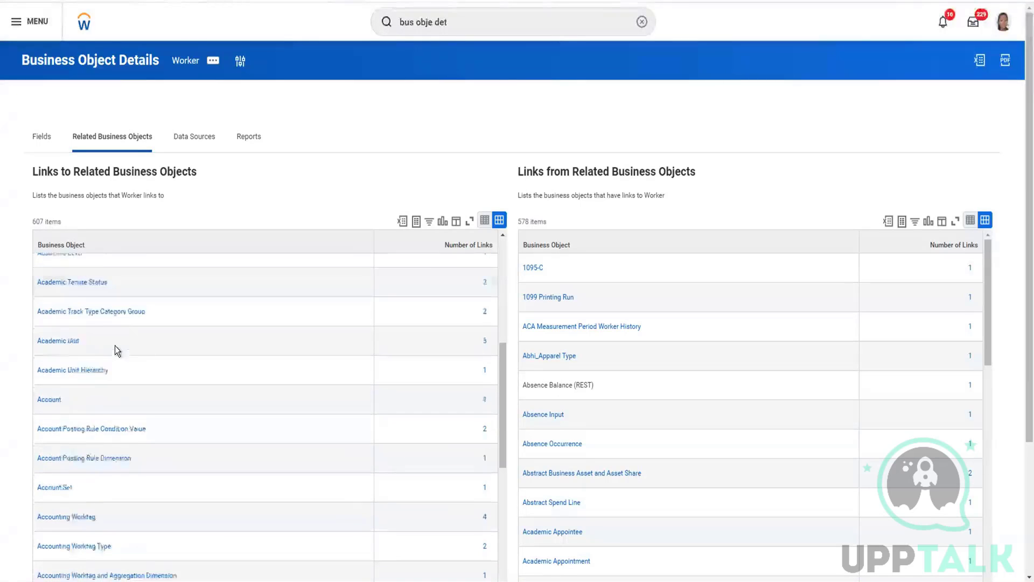
{"action": "scroll", "coordinate": [115, 345], "scroll_direction": "down", "scroll_amount": 2}
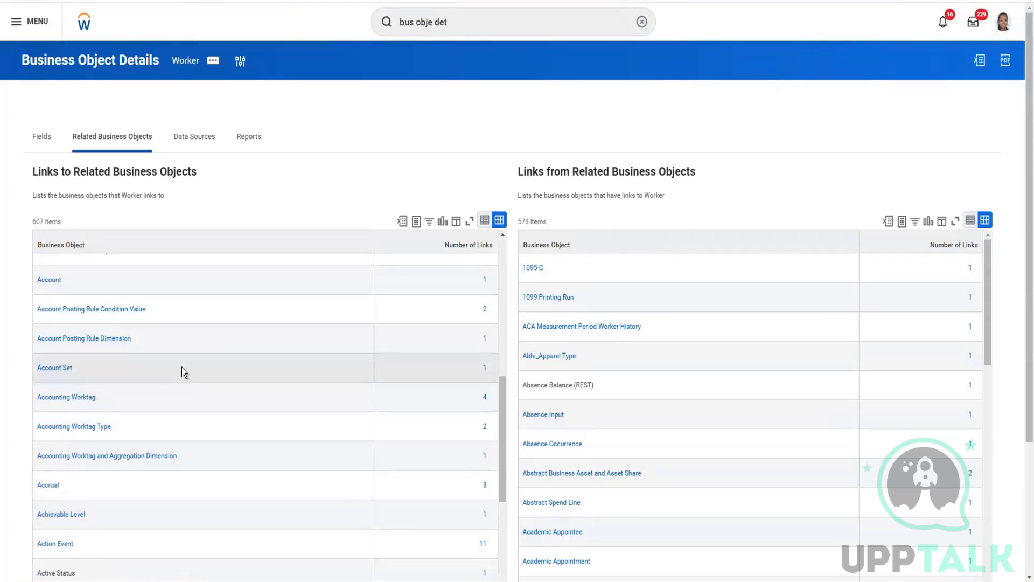
{"action": "scroll", "coordinate": [115, 362], "scroll_direction": "down", "scroll_amount": 4}
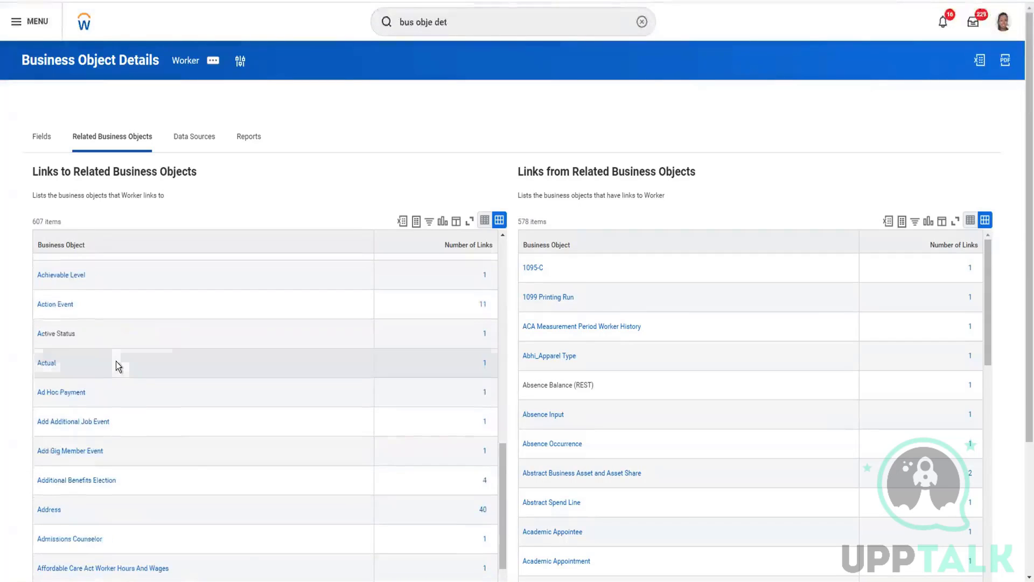
{"action": "scroll", "coordinate": [118, 360], "scroll_direction": "down", "scroll_amount": 4}
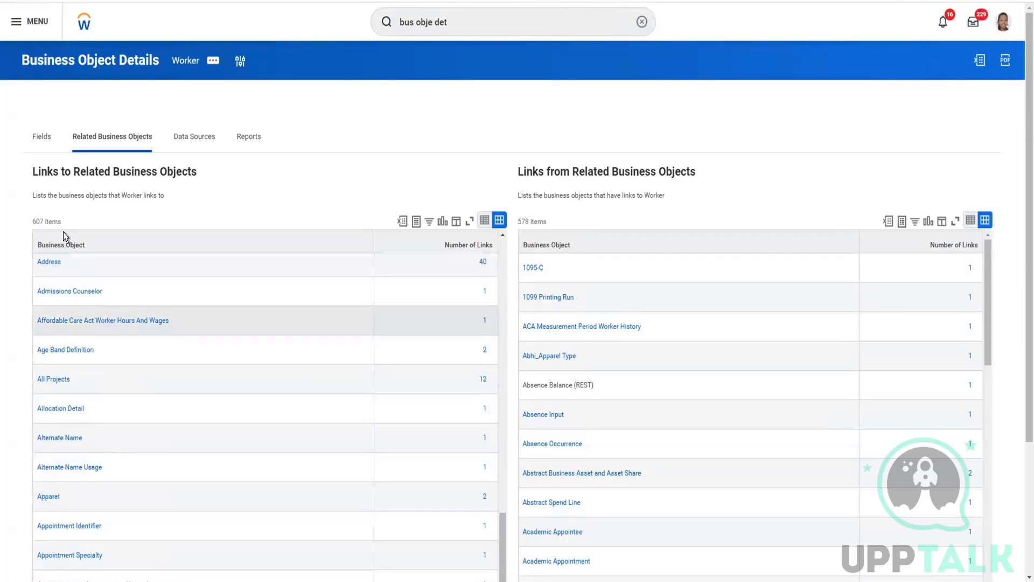
{"action": "scroll", "coordinate": [63, 232], "scroll_direction": "down", "scroll_amount": 5}
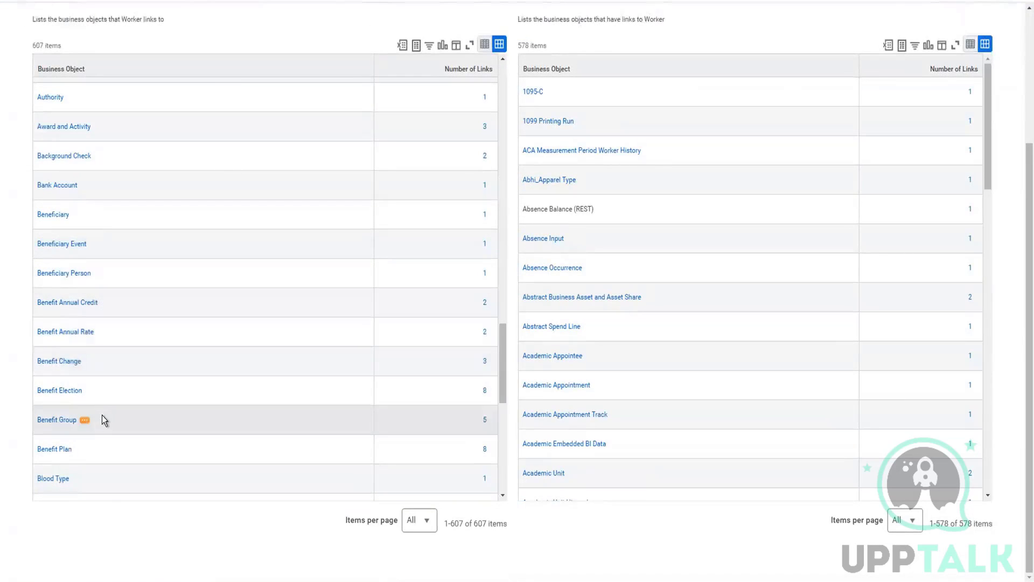
{"action": "scroll", "coordinate": [104, 420], "scroll_direction": "down", "scroll_amount": 4}
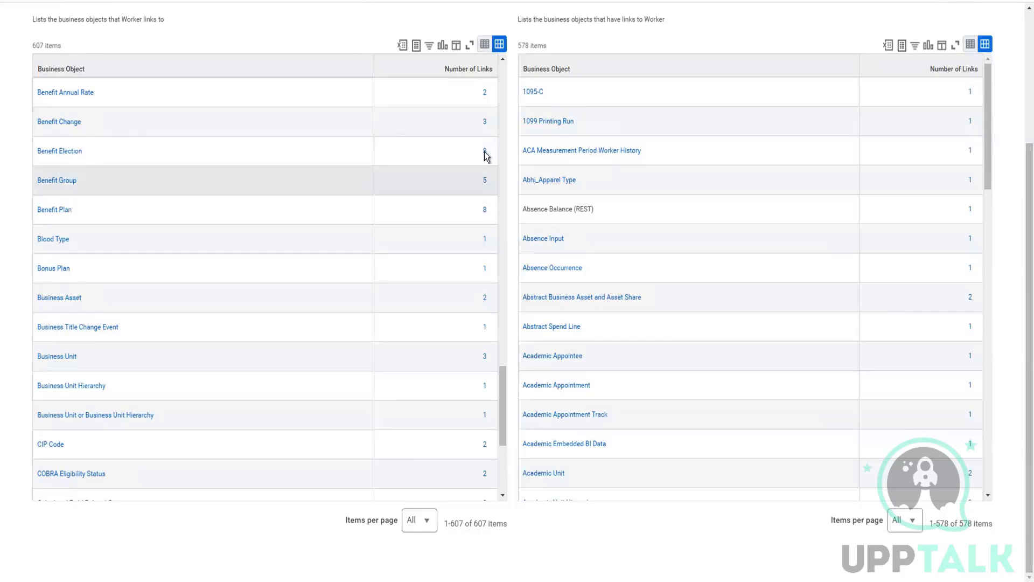
{"action": "left_click", "coordinate": [485, 96]}
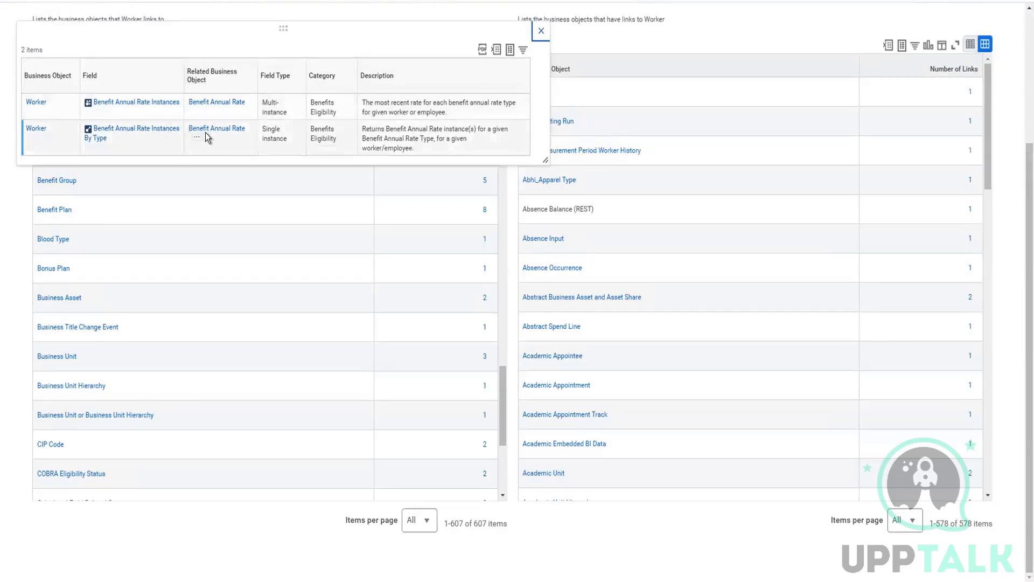
{"action": "left_click", "coordinate": [537, 34]}
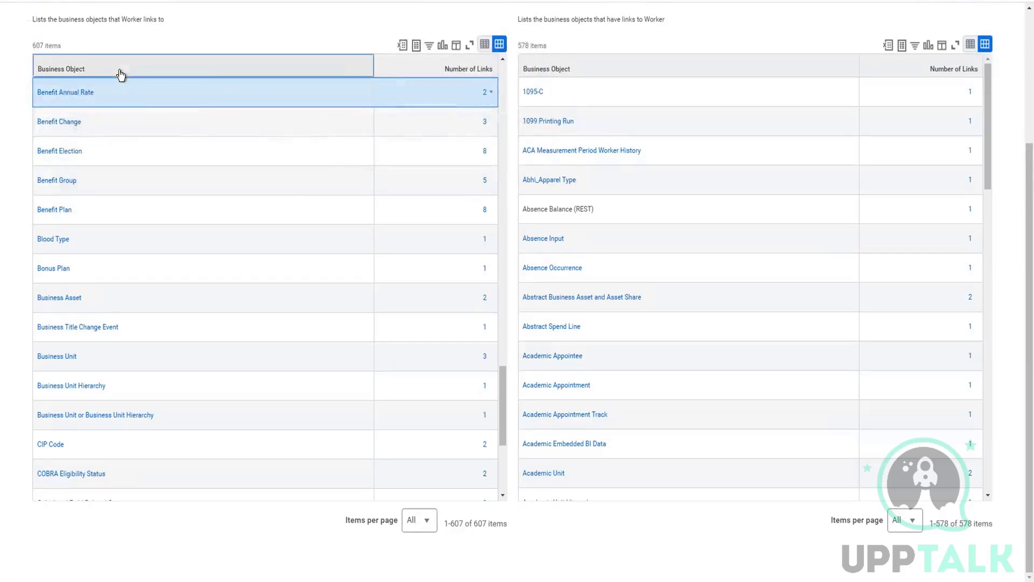
Filter the business objects that Worker links to so that only Dependent is listed
{"action": "left_click", "coordinate": [120, 74]}
{"action": "left_click", "coordinate": [118, 225]}
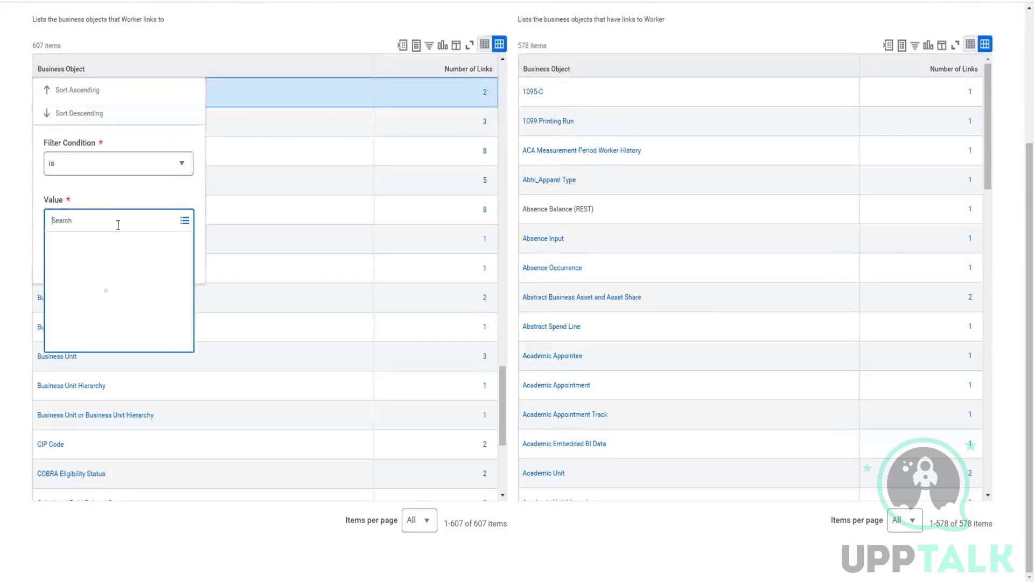
{"action": "type", "text": "depen"}
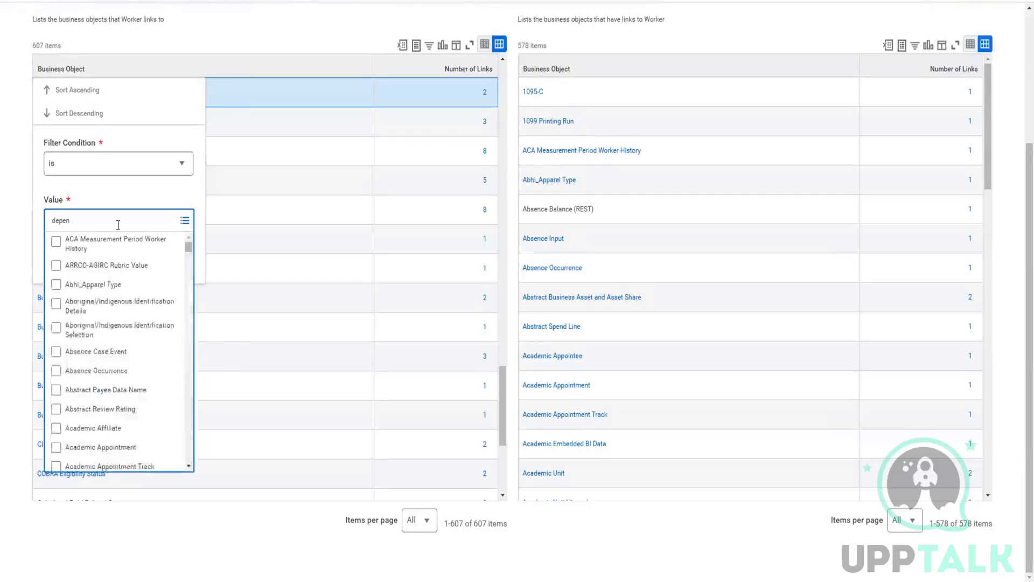
{"action": "key", "text": "Return"}
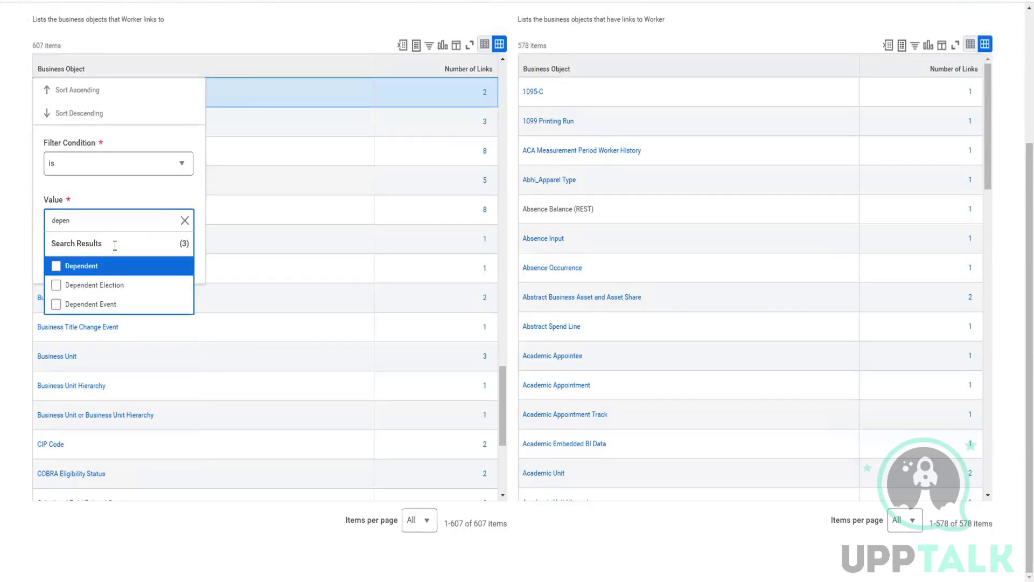
{"action": "left_click", "coordinate": [82, 268]}
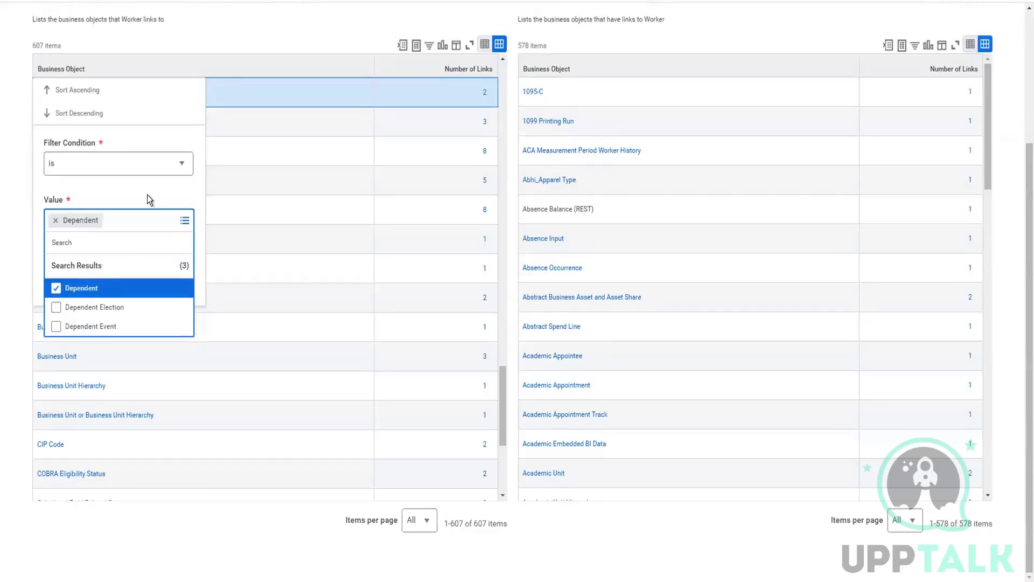
{"action": "left_click", "coordinate": [69, 261]}
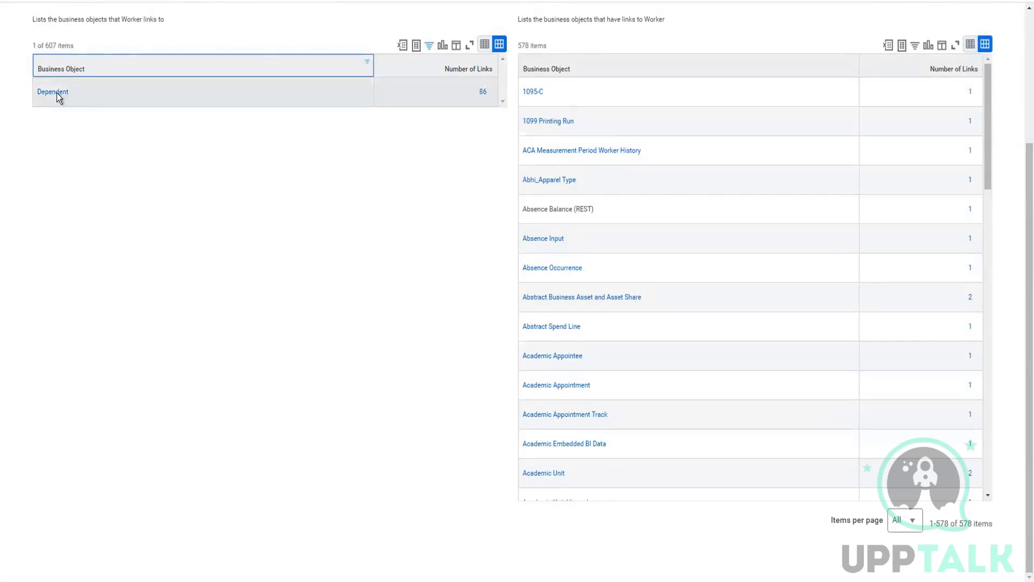
Examine the fields that link Worker to the Dependent business object, including their field types, categories and descriptions
{"action": "left_click", "coordinate": [483, 95]}
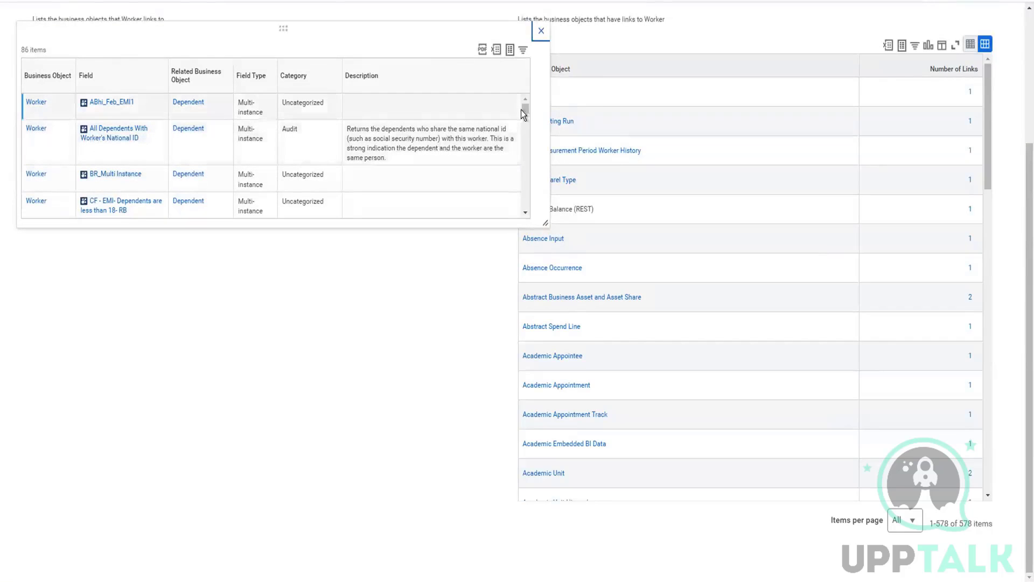
{"action": "scroll", "coordinate": [522, 111], "scroll_direction": "down", "scroll_amount": 2}
{"action": "left_click_drag", "start_coordinate": [524, 118], "coordinate": [522, 131]}
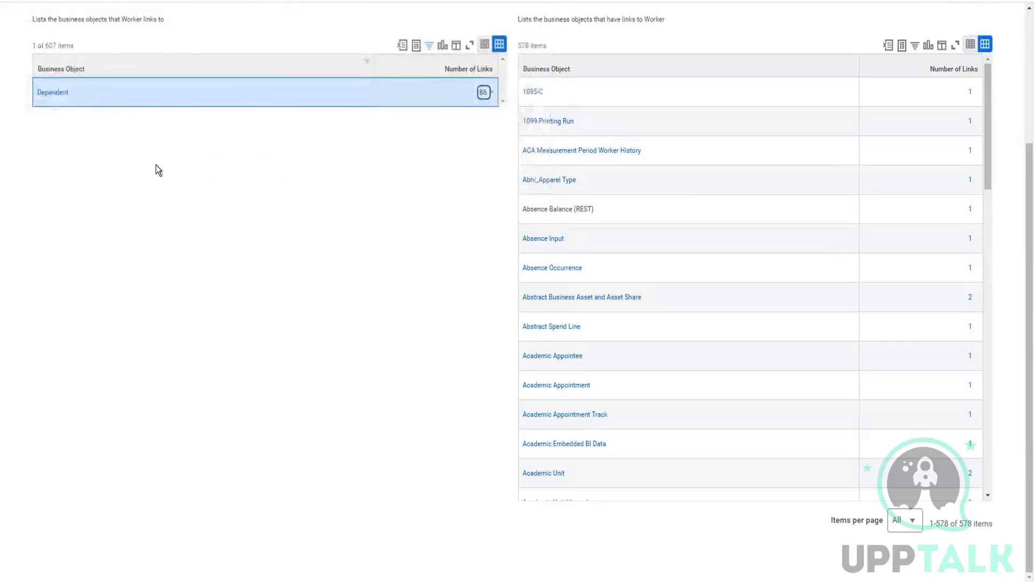
Remove the Dependent filter from the list of business objects that Worker links to
{"action": "scroll", "coordinate": [154, 168], "scroll_direction": "up", "scroll_amount": 2}
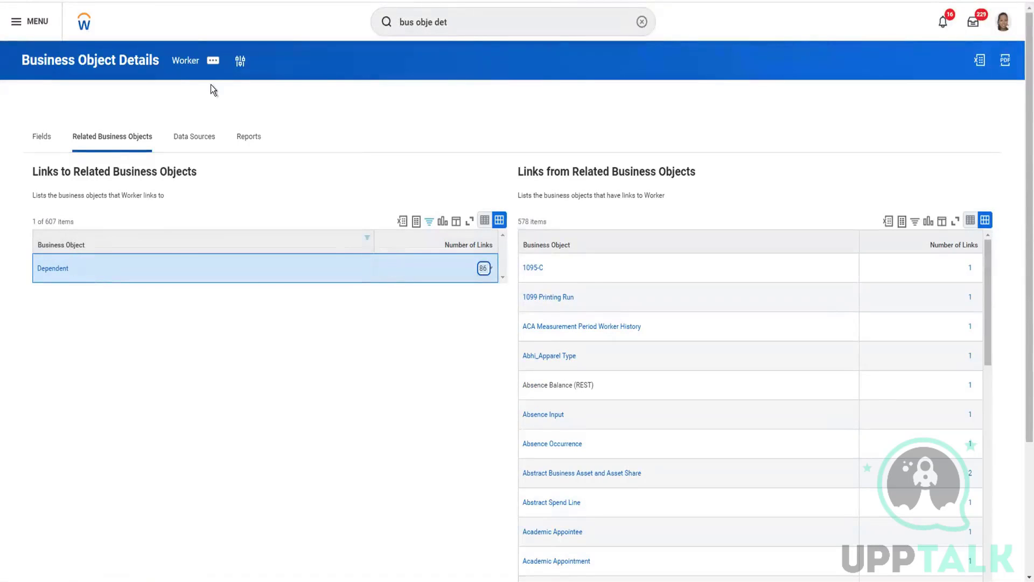
{"action": "left_click", "coordinate": [111, 246]}
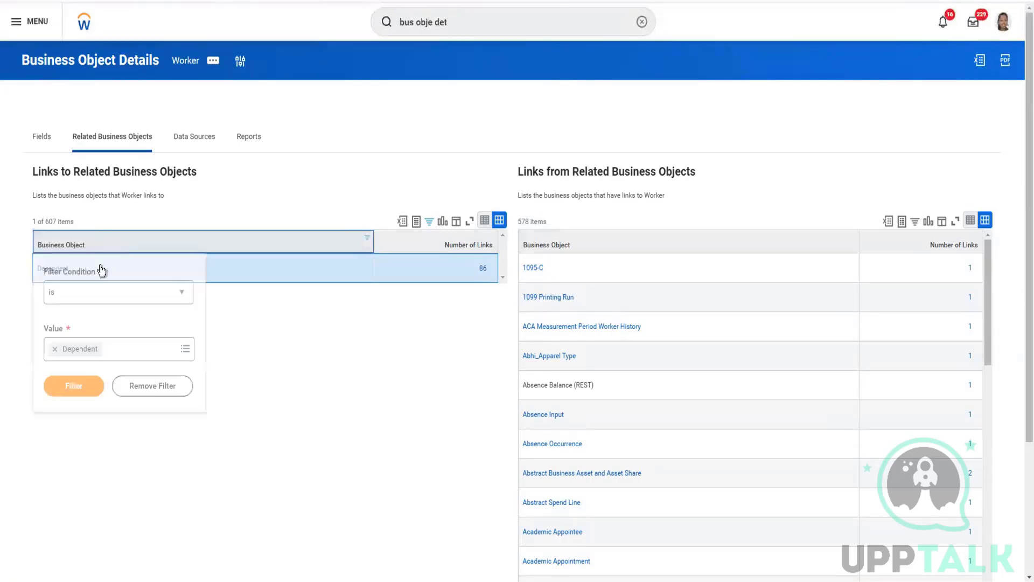
{"action": "left_click", "coordinate": [151, 386]}
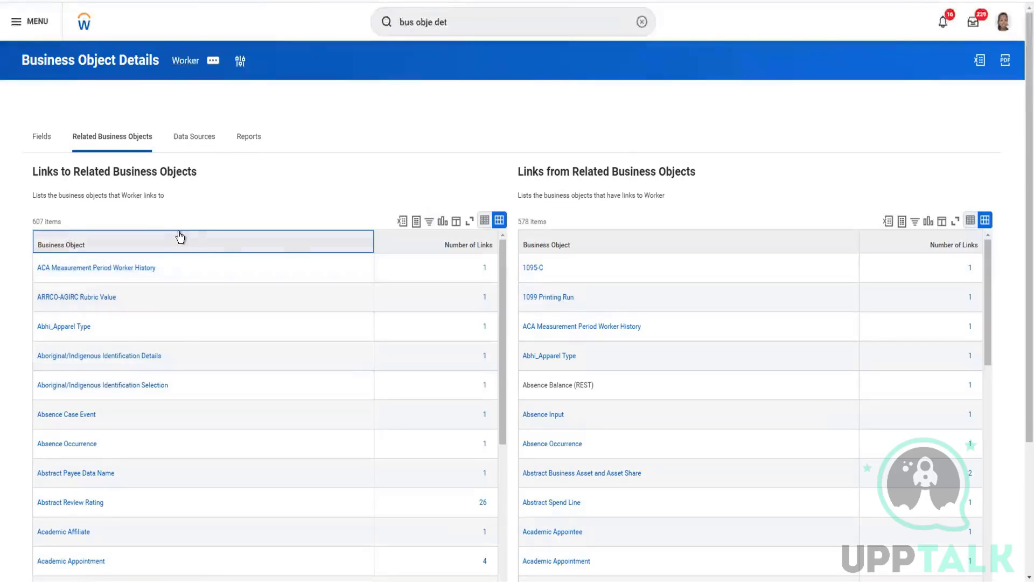
Look through both related business object lists, concentrating on the business objects that have links to Worker
{"action": "scroll", "coordinate": [176, 322], "scroll_direction": "down", "scroll_amount": 5}
{"action": "scroll", "coordinate": [147, 199], "scroll_direction": "down", "scroll_amount": 1}
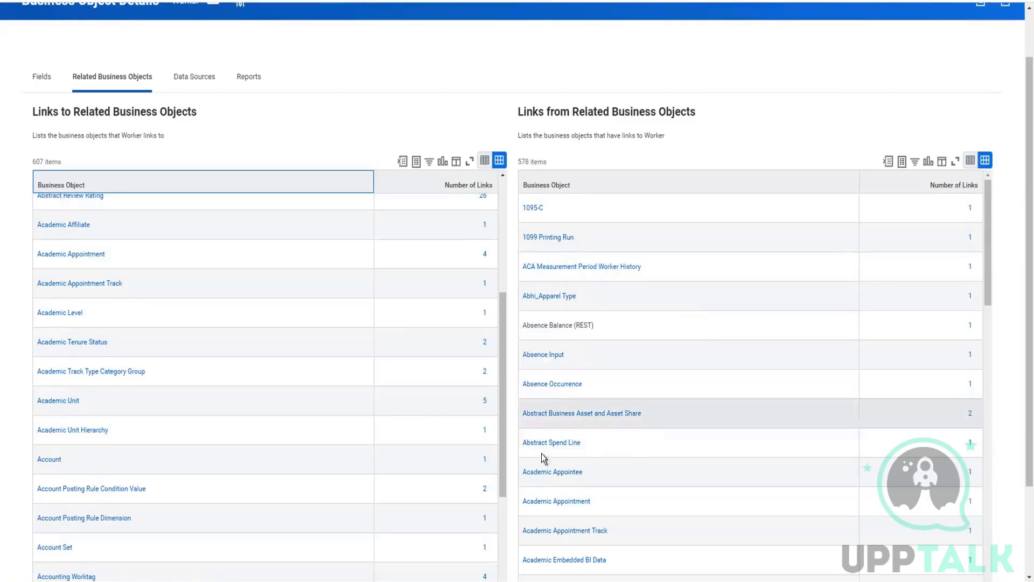
{"action": "mouse_move", "coordinate": [581, 382]}
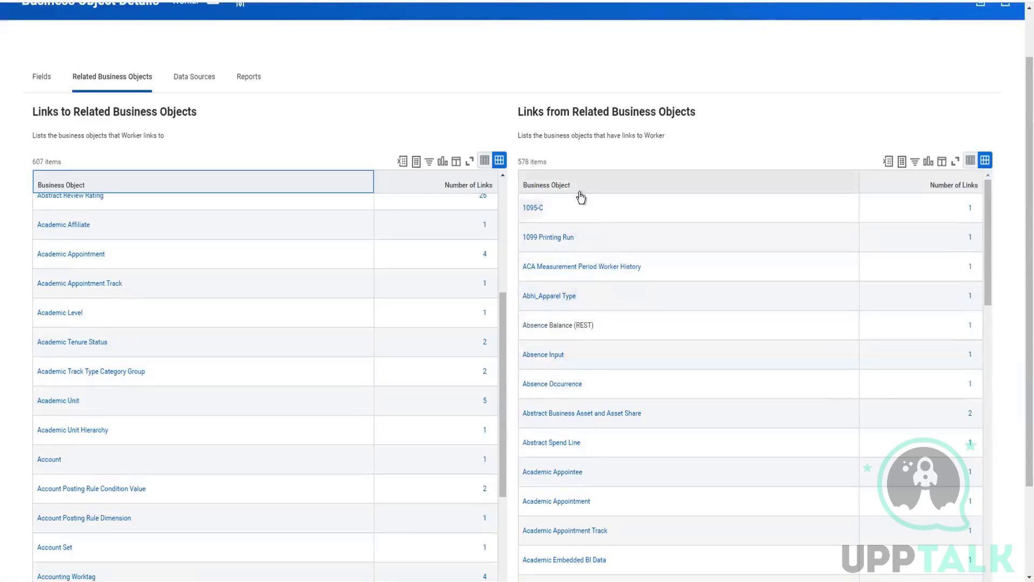
{"action": "scroll", "coordinate": [620, 307], "scroll_direction": "down", "scroll_amount": 6}
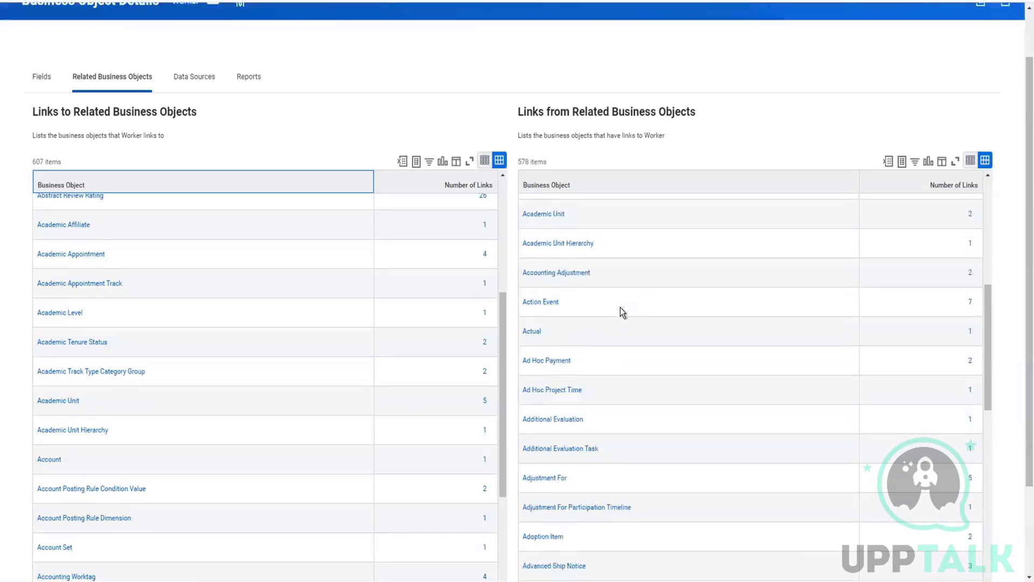
{"action": "scroll", "coordinate": [620, 308], "scroll_direction": "down", "scroll_amount": 10}
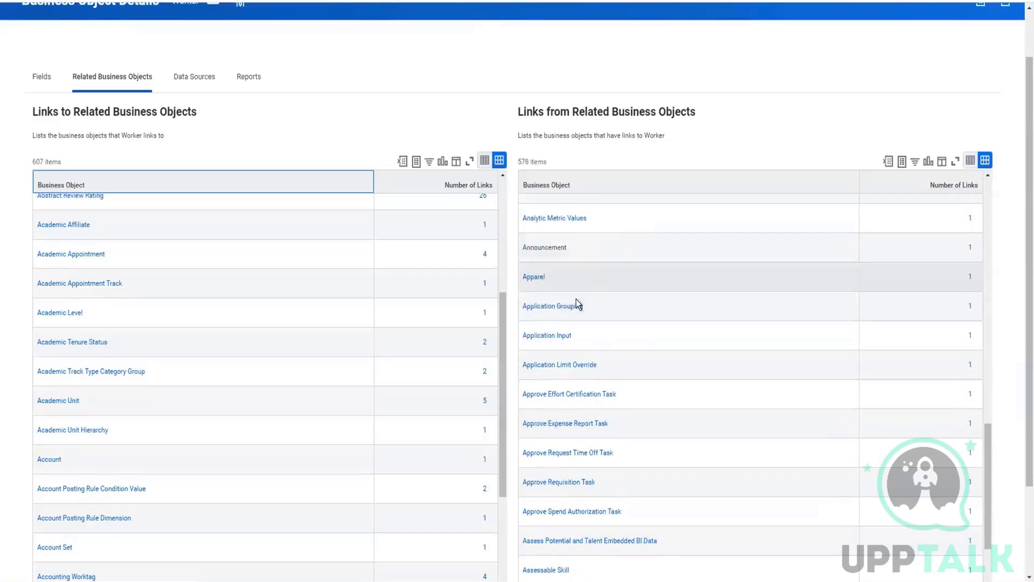
{"action": "scroll", "coordinate": [645, 362], "scroll_direction": "down", "scroll_amount": 4}
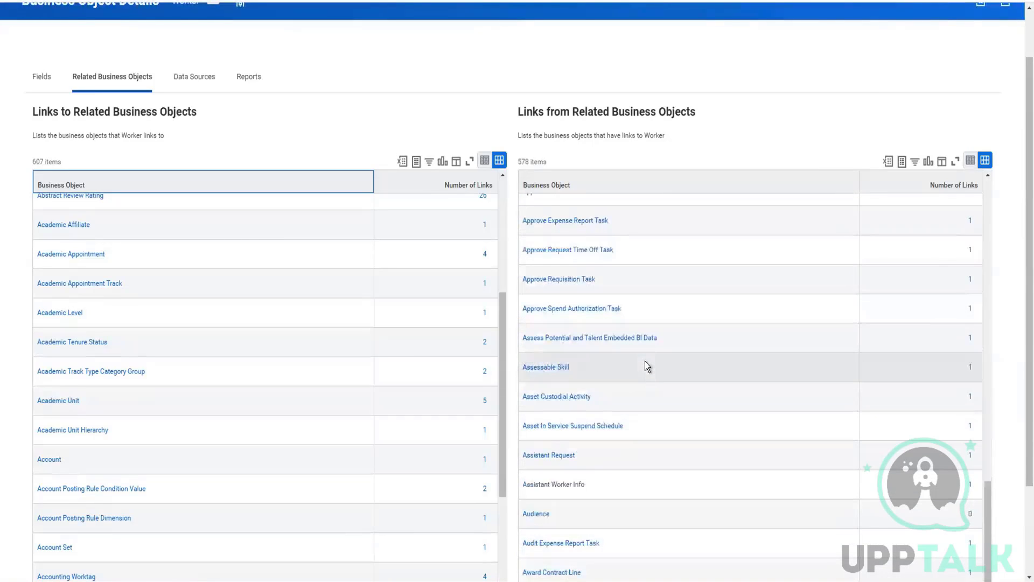
{"action": "scroll", "coordinate": [645, 366], "scroll_direction": "down", "scroll_amount": 2}
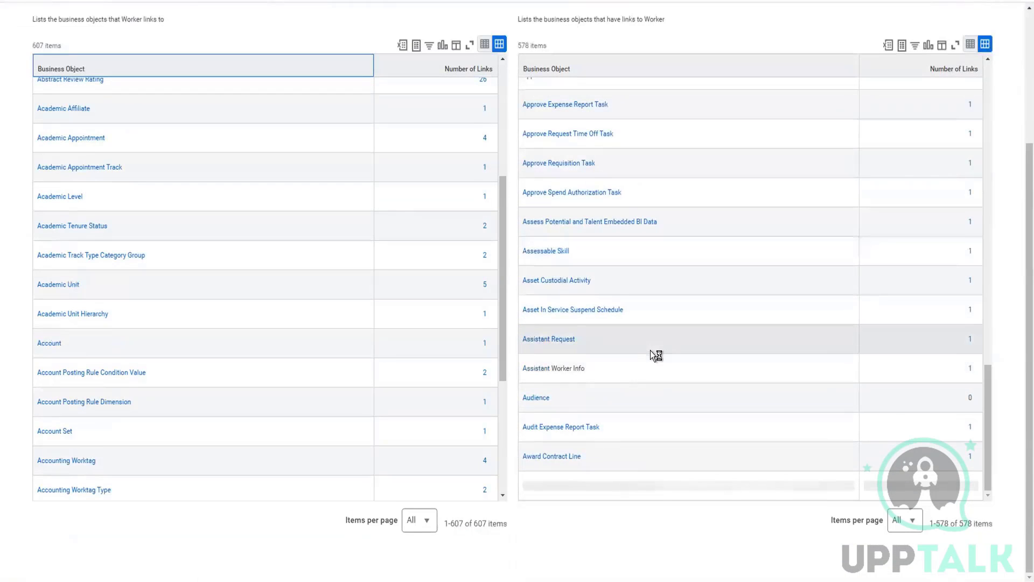
{"action": "scroll", "coordinate": [651, 350], "scroll_direction": "down", "scroll_amount": 5}
{"action": "scroll", "coordinate": [651, 350], "scroll_direction": "down", "scroll_amount": 5}
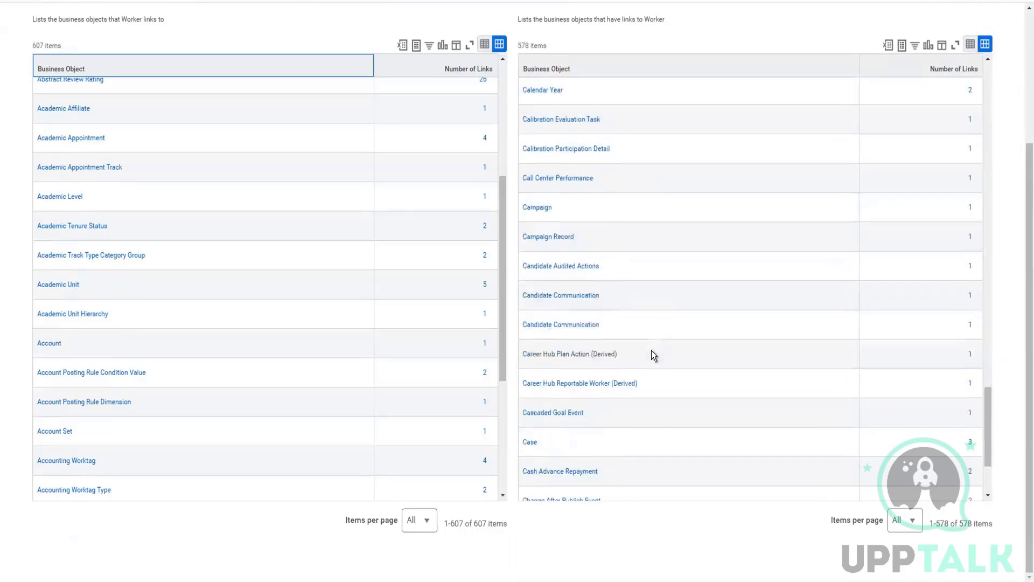
Examine the field that links the Compensation Grade business object to Worker, then close its details
{"action": "scroll", "coordinate": [652, 350], "scroll_direction": "down", "scroll_amount": 5}
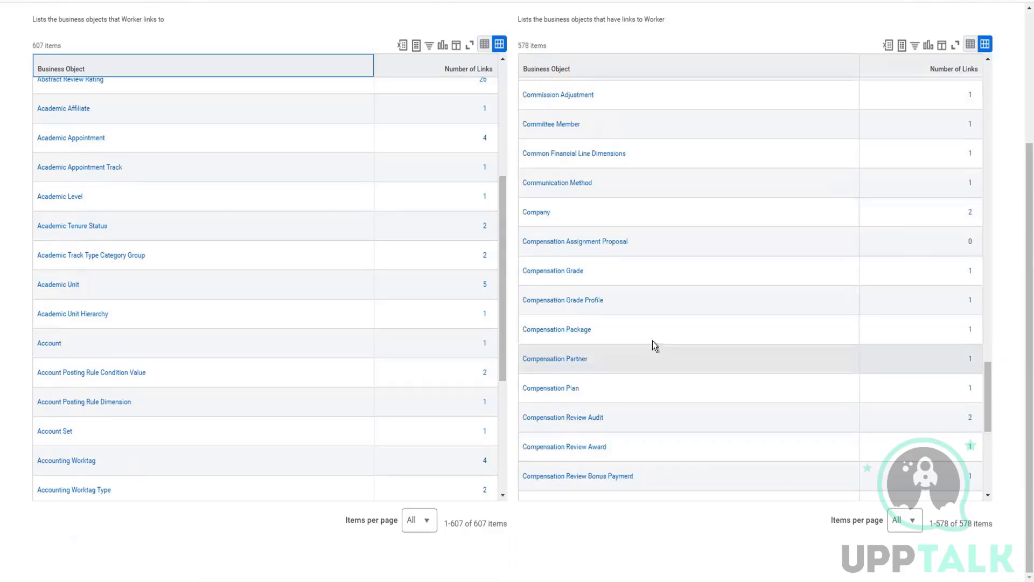
{"action": "left_click", "coordinate": [971, 272]}
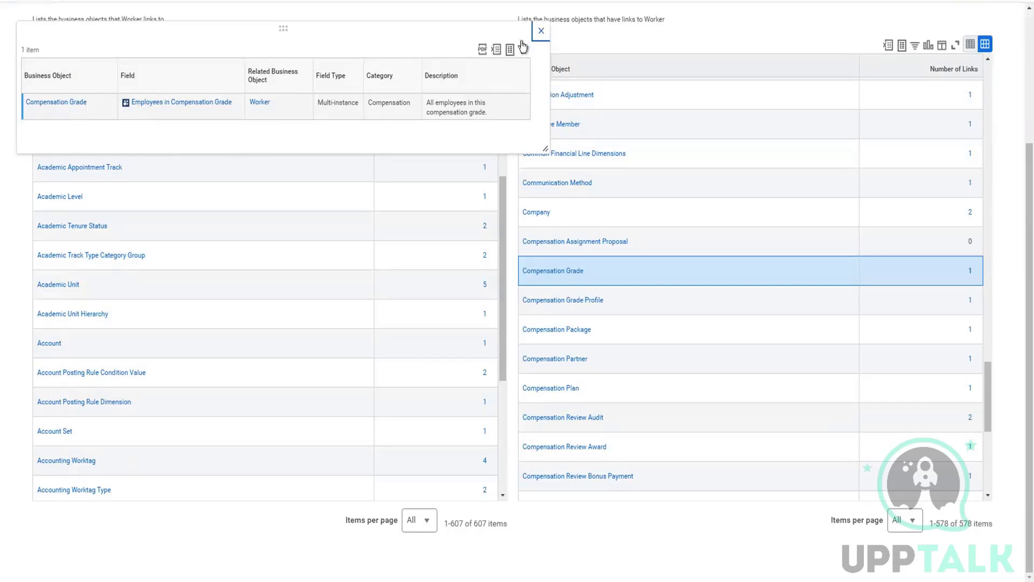
{"action": "left_click", "coordinate": [540, 34]}
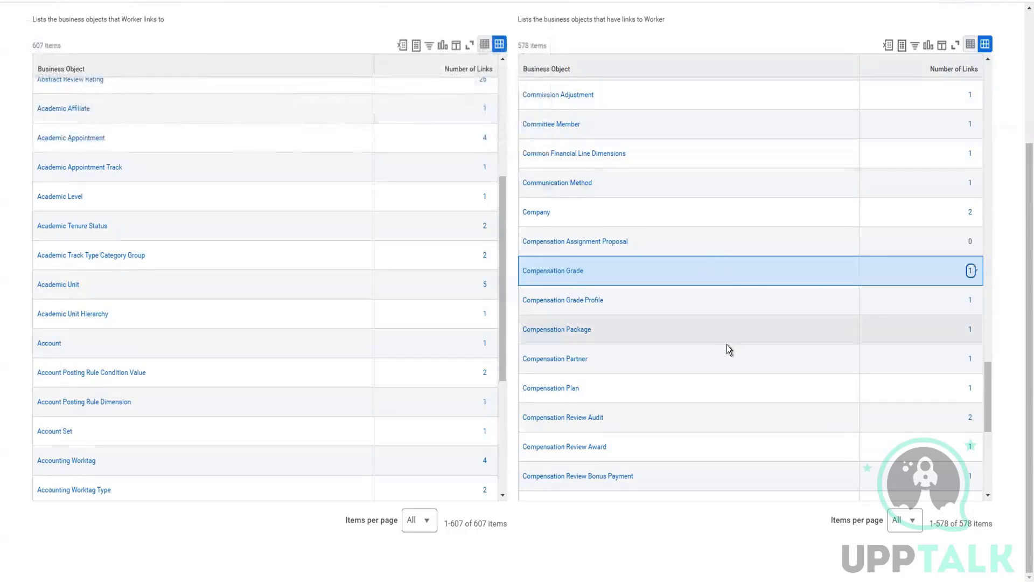
Look through the business objects that have links to Worker, from the Compensation entries down to the Learning entries
{"action": "scroll", "coordinate": [722, 347], "scroll_direction": "down", "scroll_amount": 2}
{"action": "scroll", "coordinate": [641, 358], "scroll_direction": "down", "scroll_amount": 2}
{"action": "scroll", "coordinate": [651, 337], "scroll_direction": "down", "scroll_amount": 2}
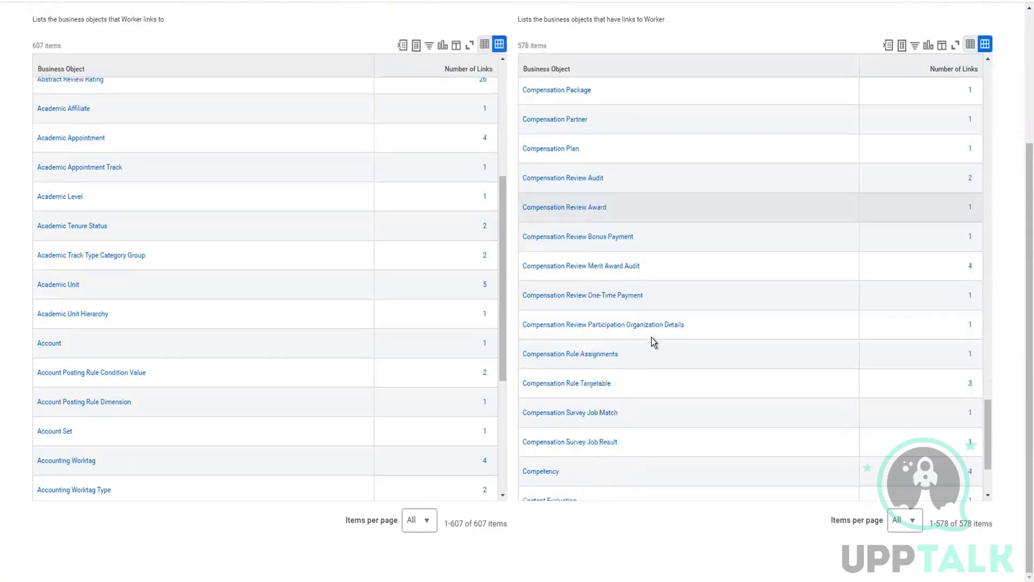
{"action": "scroll", "coordinate": [651, 336], "scroll_direction": "down", "scroll_amount": 1}
{"action": "scroll", "coordinate": [652, 336], "scroll_direction": "down", "scroll_amount": 5}
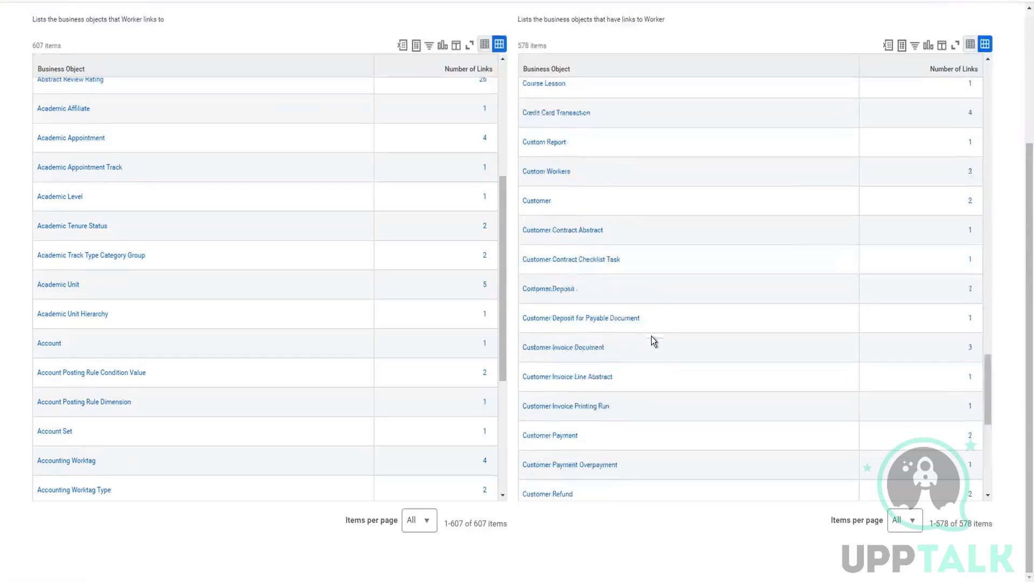
{"action": "scroll", "coordinate": [609, 428], "scroll_direction": "down", "scroll_amount": 1}
{"action": "scroll", "coordinate": [642, 404], "scroll_direction": "down", "scroll_amount": 2}
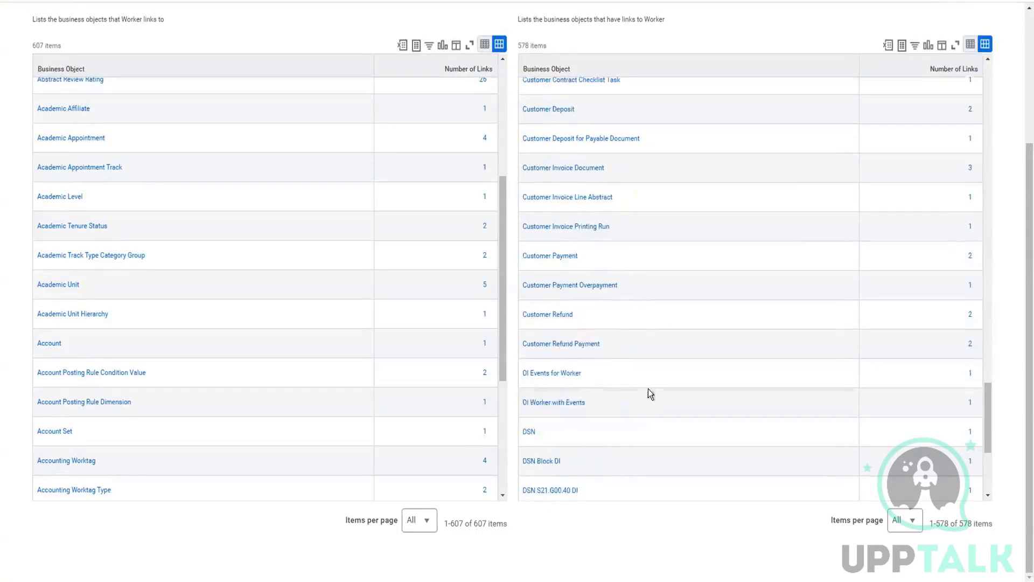
{"action": "scroll", "coordinate": [662, 371], "scroll_direction": "down", "scroll_amount": 4}
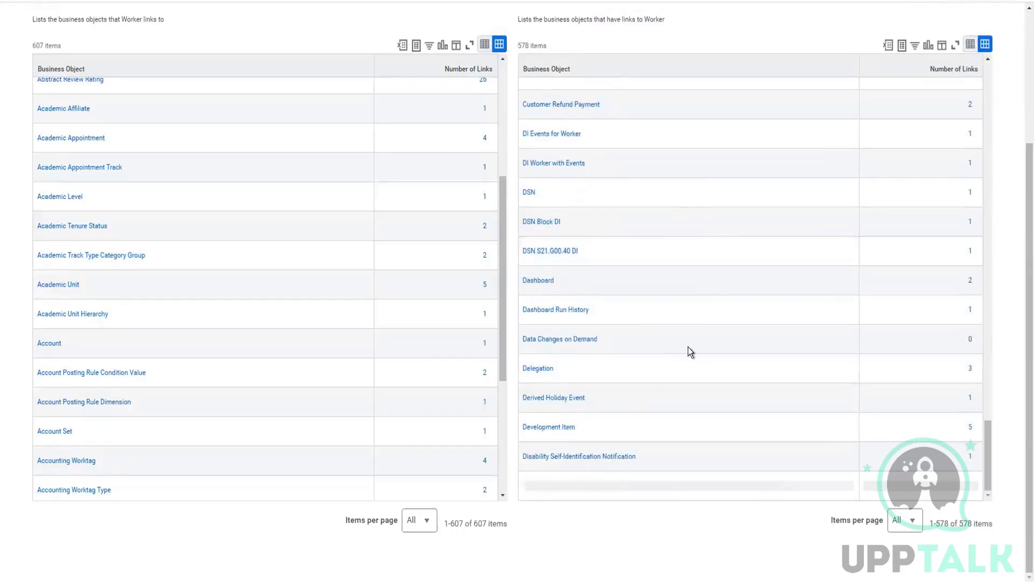
{"action": "scroll", "coordinate": [588, 188], "scroll_direction": "down", "scroll_amount": 8}
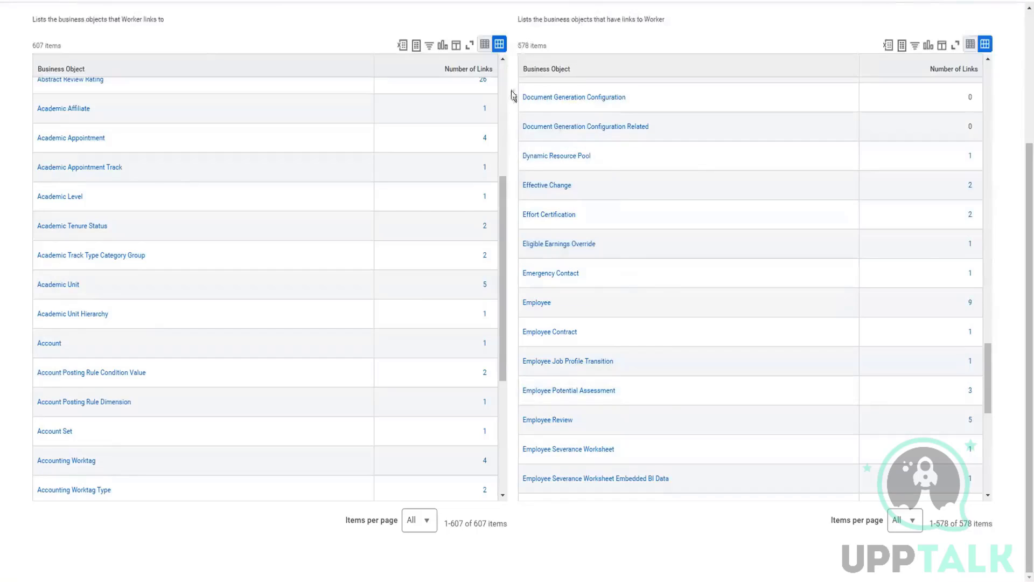
{"action": "scroll", "coordinate": [522, 59], "scroll_direction": "up", "scroll_amount": 3}
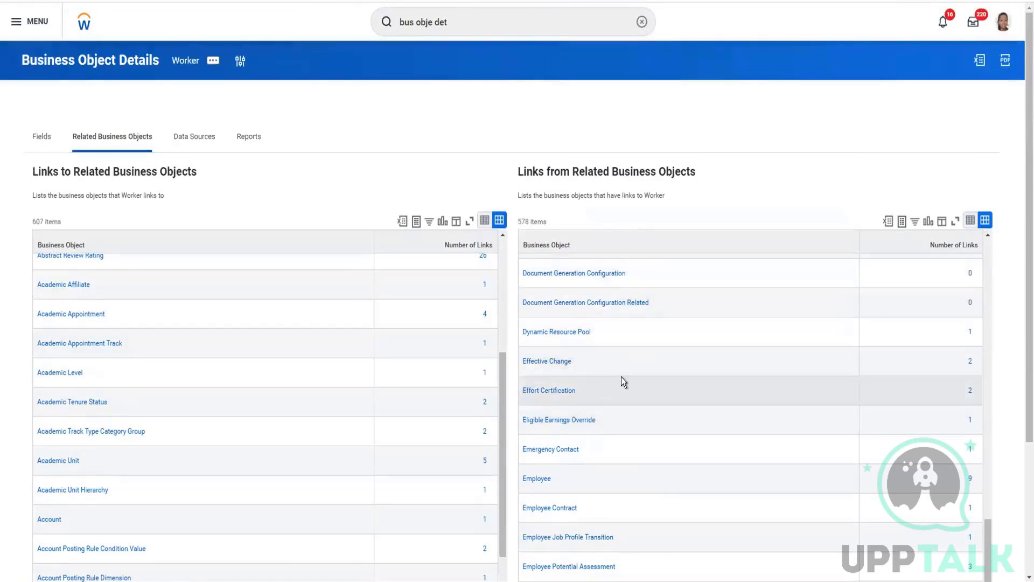
{"action": "scroll", "coordinate": [622, 377], "scroll_direction": "down", "scroll_amount": 3}
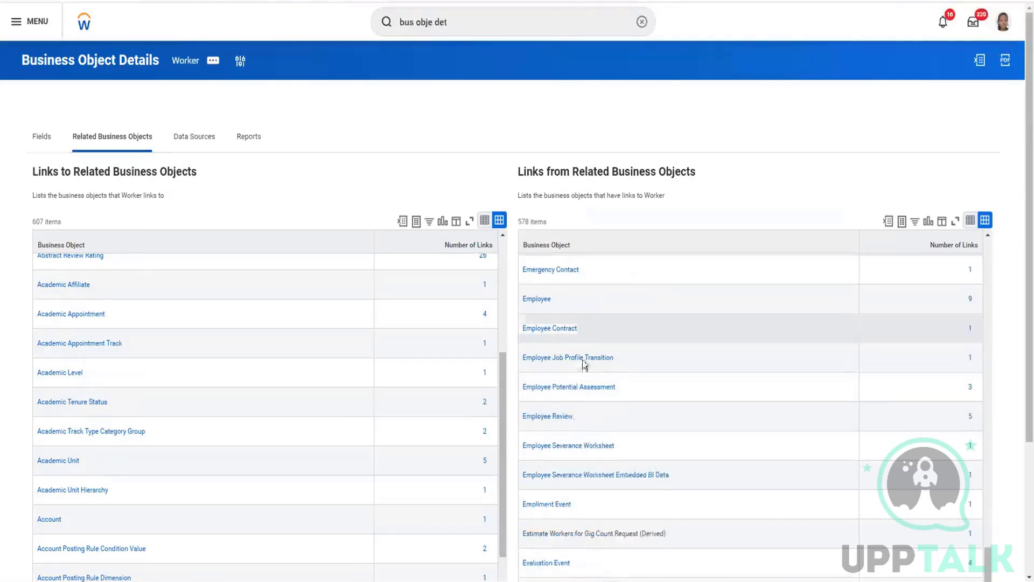
{"action": "scroll", "coordinate": [635, 388], "scroll_direction": "down", "scroll_amount": 2}
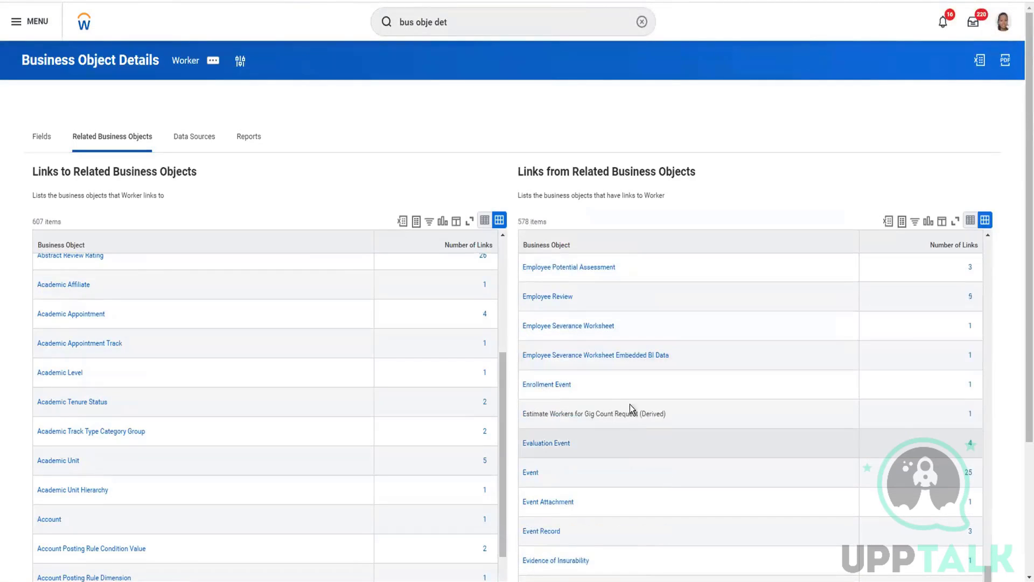
{"action": "scroll", "coordinate": [633, 372], "scroll_direction": "down", "scroll_amount": 3}
{"action": "scroll", "coordinate": [635, 222], "scroll_direction": "down", "scroll_amount": 3}
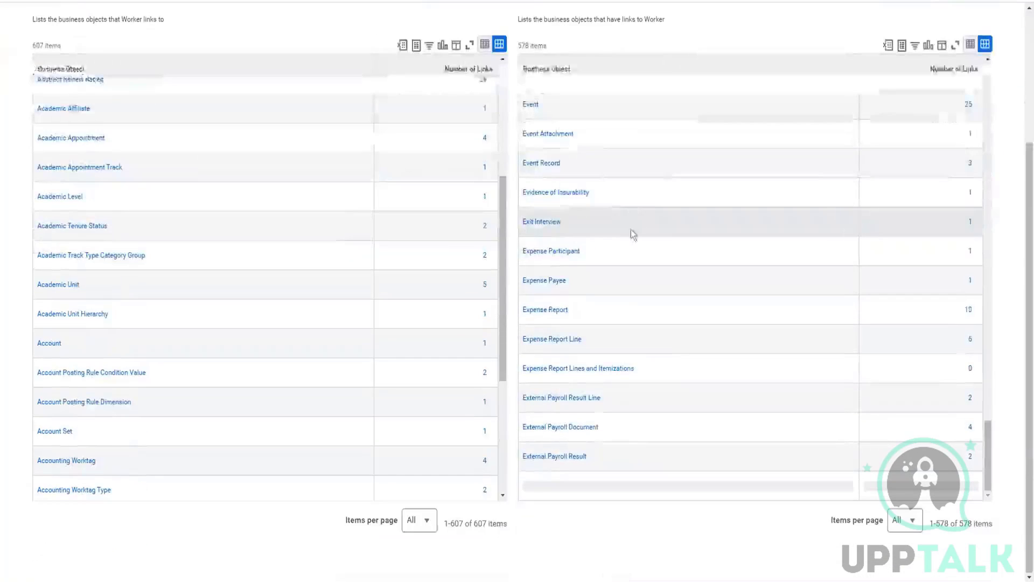
{"action": "scroll", "coordinate": [651, 277], "scroll_direction": "down", "scroll_amount": 5}
{"action": "scroll", "coordinate": [619, 328], "scroll_direction": "down", "scroll_amount": 5}
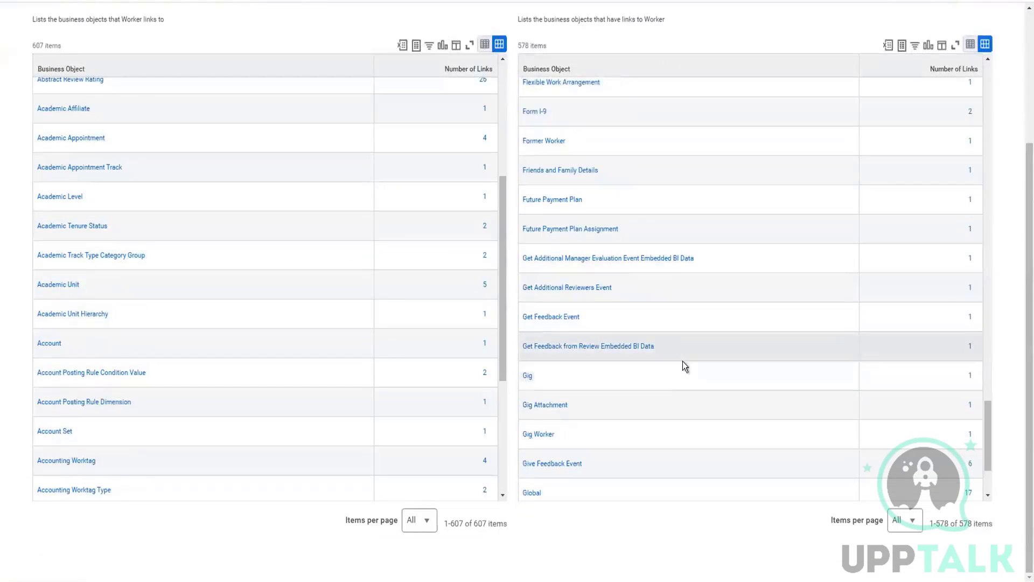
{"action": "scroll", "coordinate": [683, 364], "scroll_direction": "down", "scroll_amount": 6}
{"action": "scroll", "coordinate": [683, 362], "scroll_direction": "down", "scroll_amount": 3}
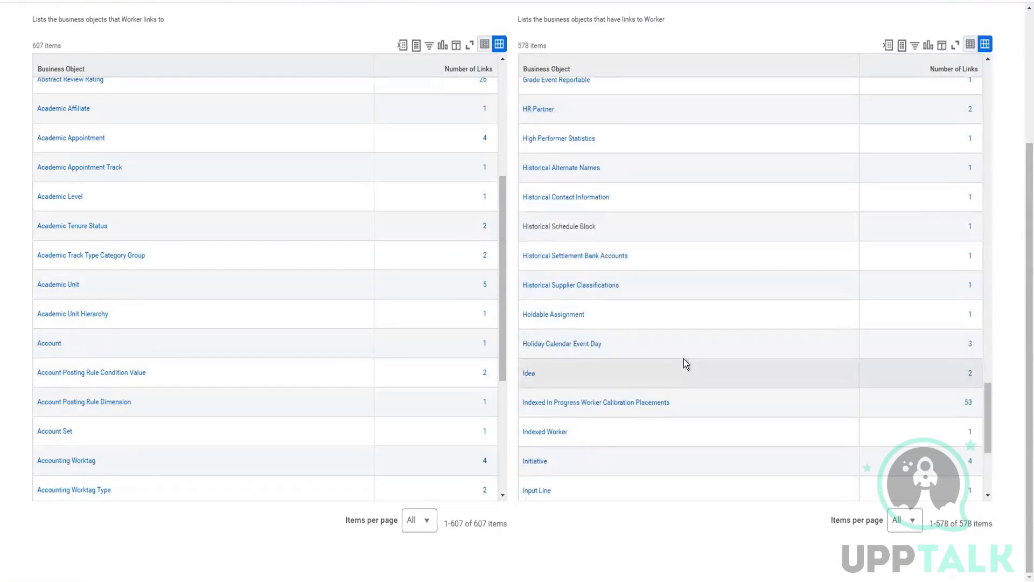
{"action": "scroll", "coordinate": [668, 377], "scroll_direction": "down", "scroll_amount": 4}
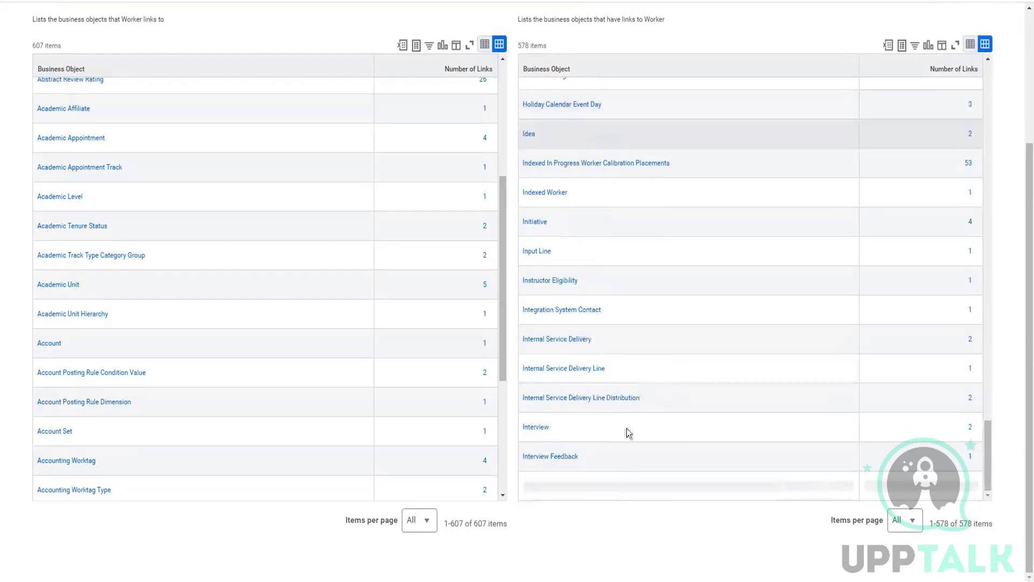
{"action": "scroll", "coordinate": [620, 452], "scroll_direction": "down", "scroll_amount": 5}
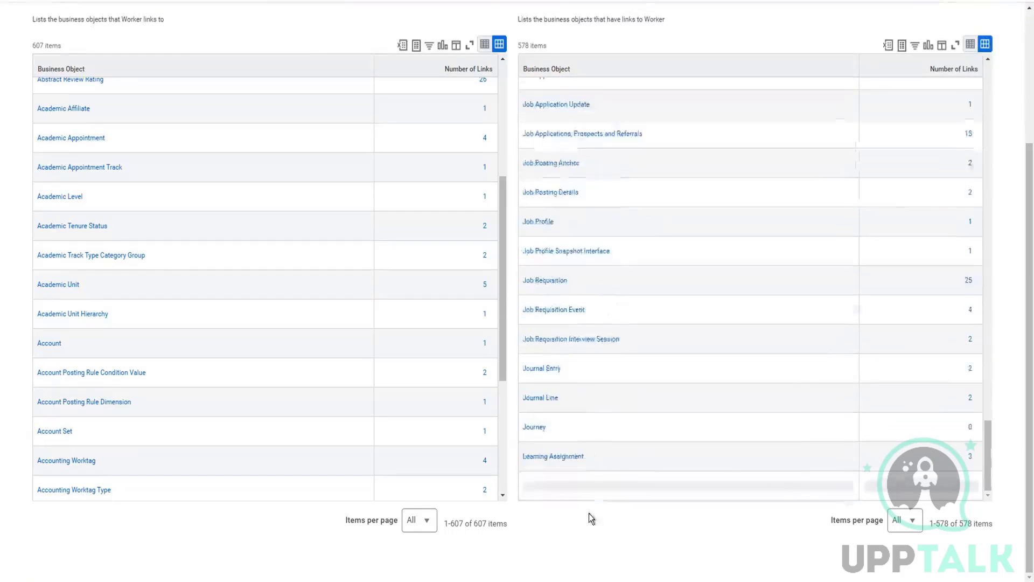
{"action": "scroll", "coordinate": [590, 513], "scroll_direction": "up", "scroll_amount": 3}
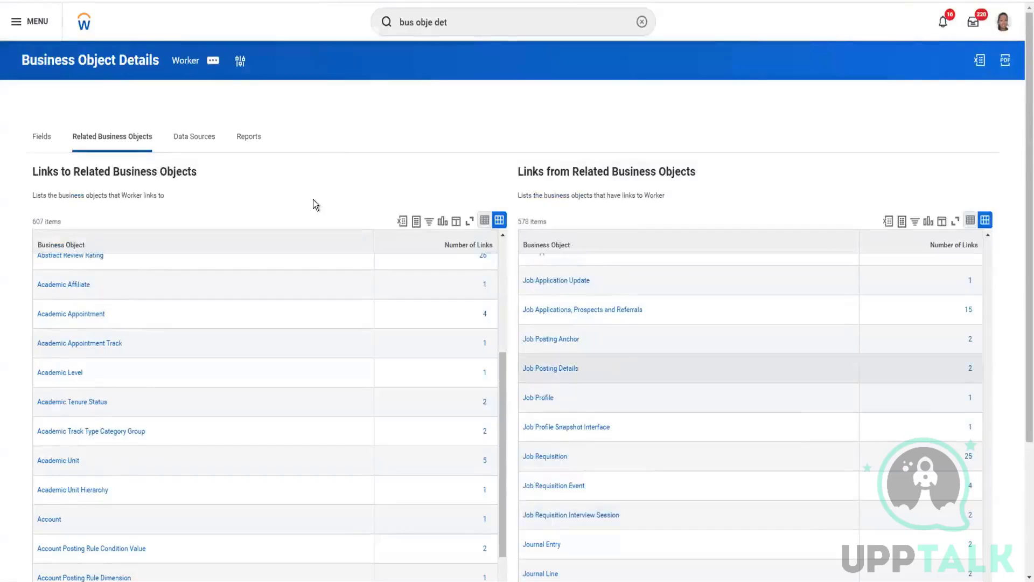
{"action": "scroll", "coordinate": [312, 200], "scroll_direction": "down", "scroll_amount": 3}
{"action": "scroll", "coordinate": [285, 55], "scroll_direction": "up", "scroll_amount": 3}
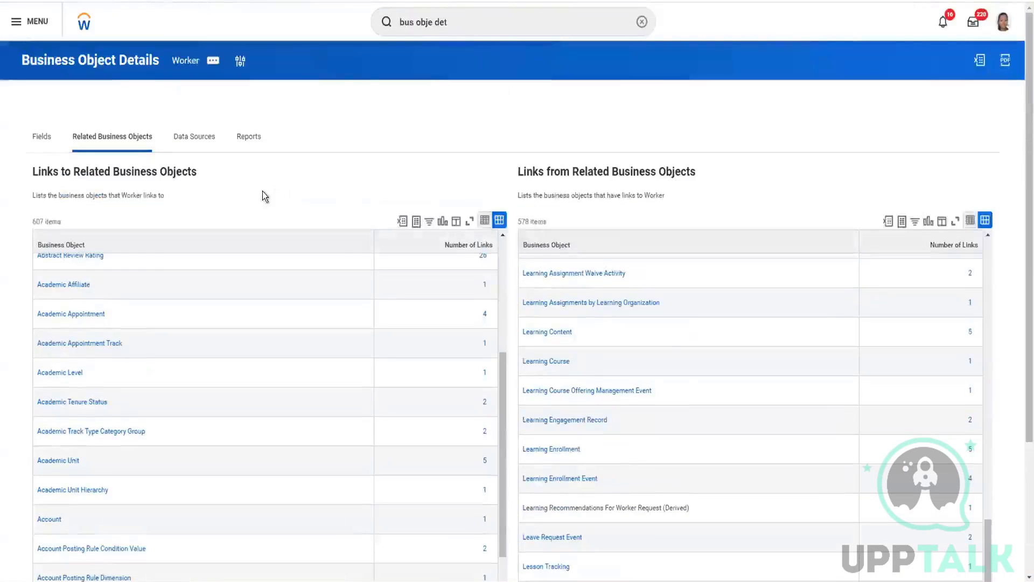
Review the data sources available for the Worker business object, including their descriptions, categories and data source types
{"action": "left_click", "coordinate": [192, 138]}
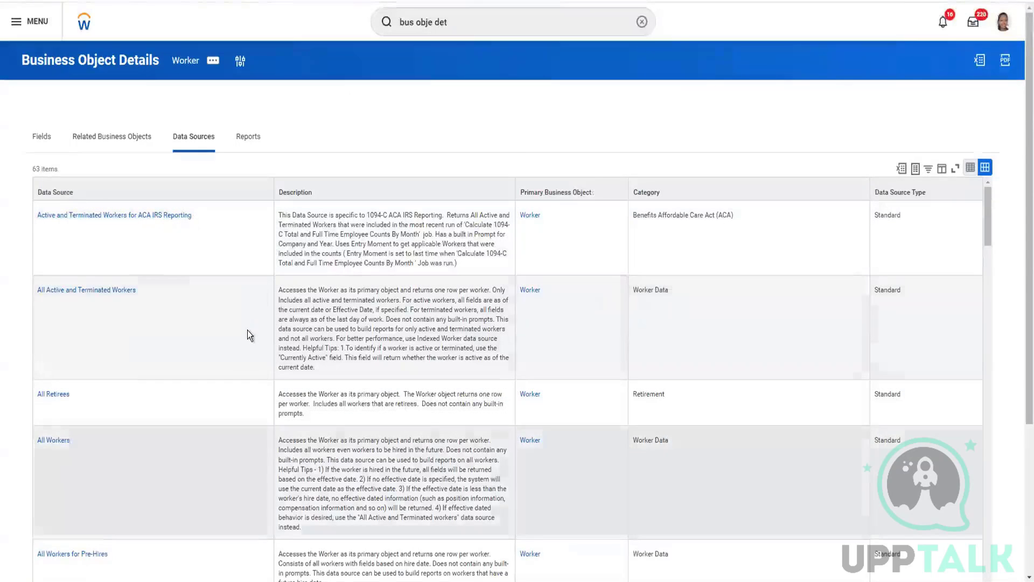
{"action": "scroll", "coordinate": [247, 330], "scroll_direction": "down", "scroll_amount": 2}
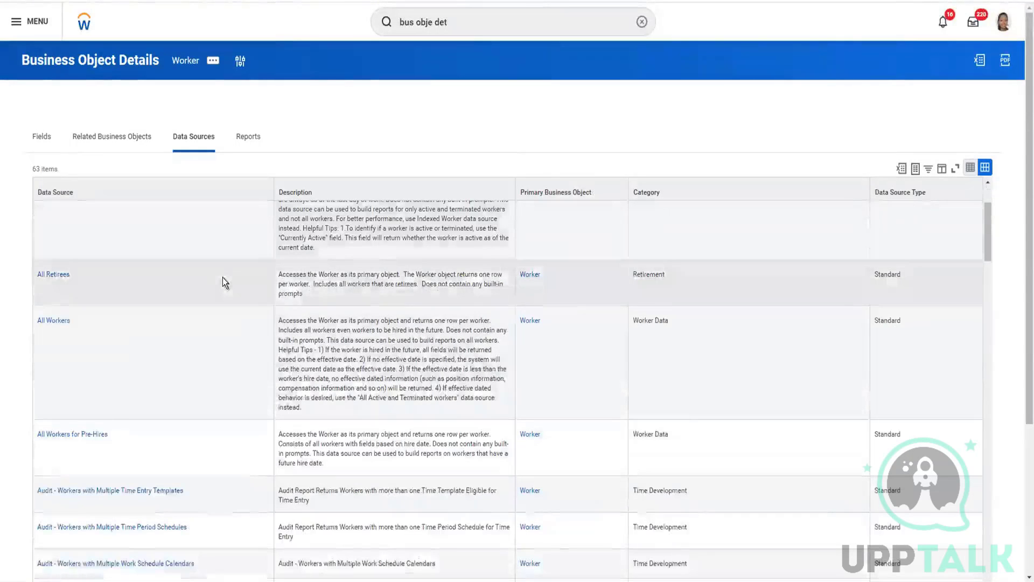
{"action": "scroll", "coordinate": [223, 277], "scroll_direction": "down", "scroll_amount": 2}
{"action": "scroll", "coordinate": [226, 293], "scroll_direction": "up", "scroll_amount": 4}
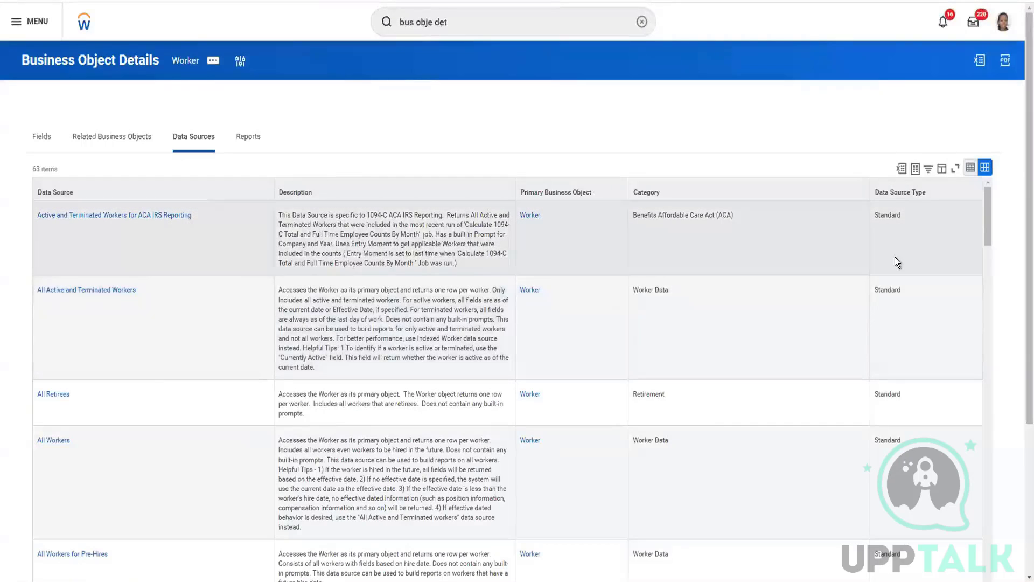
{"action": "scroll", "coordinate": [894, 257], "scroll_direction": "down", "scroll_amount": 10}
{"action": "scroll", "coordinate": [695, 258], "scroll_direction": "down", "scroll_amount": 10}
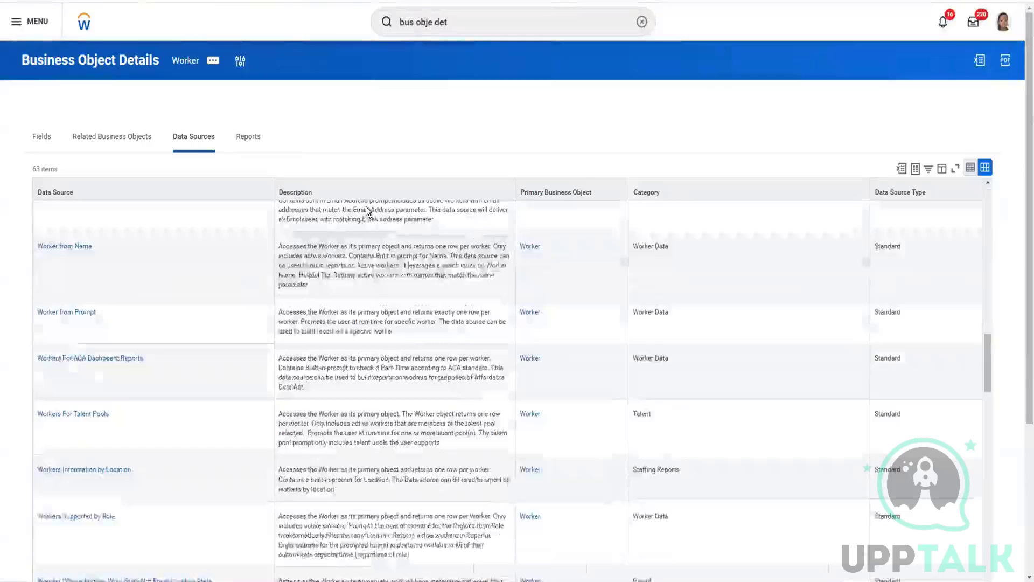
Review the standard and custom reports built on the Worker business object, along with their data sources
{"action": "left_click", "coordinate": [247, 139]}
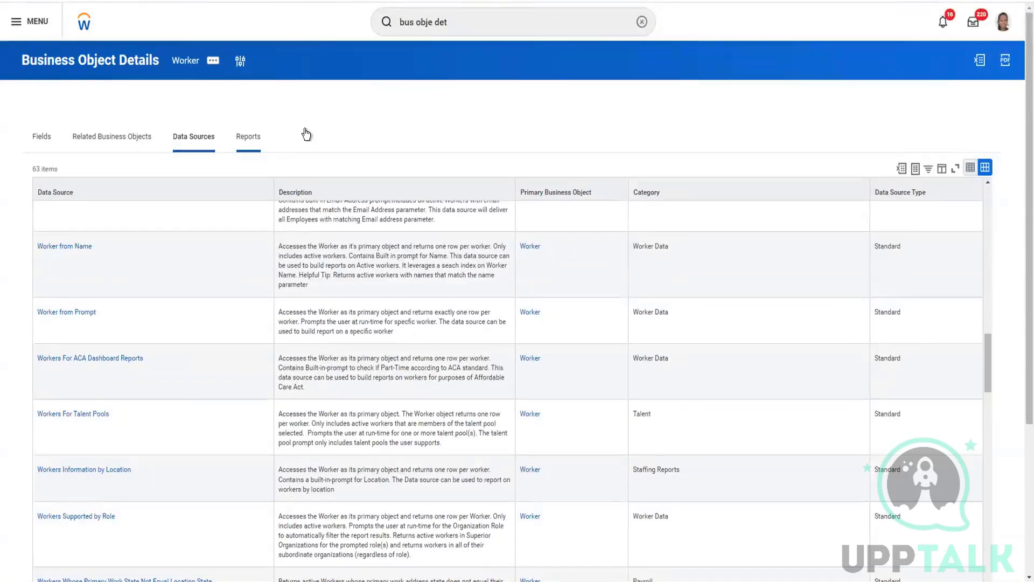
{"action": "left_click", "coordinate": [254, 153]}
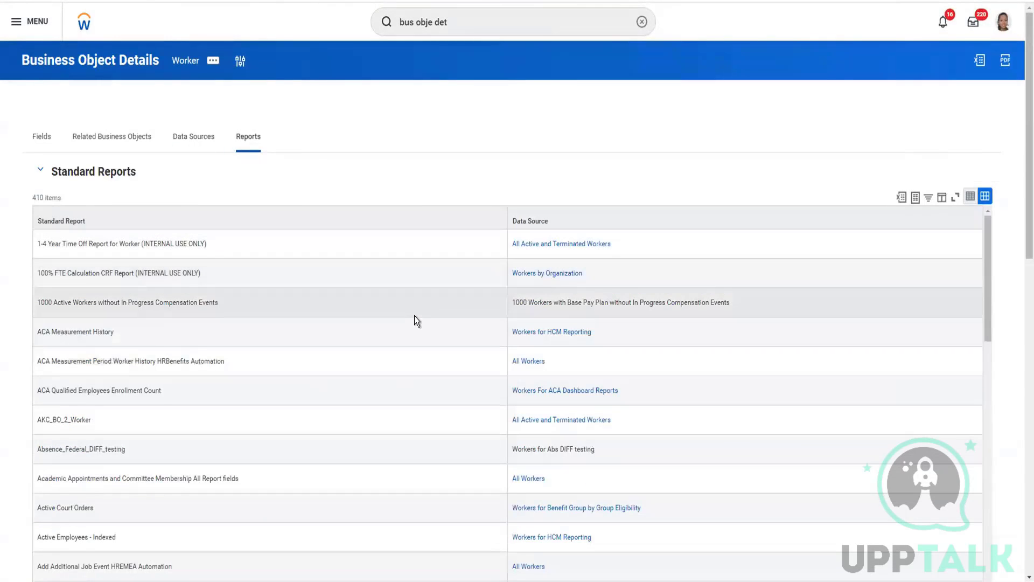
{"action": "scroll", "coordinate": [455, 329], "scroll_direction": "down", "scroll_amount": 10}
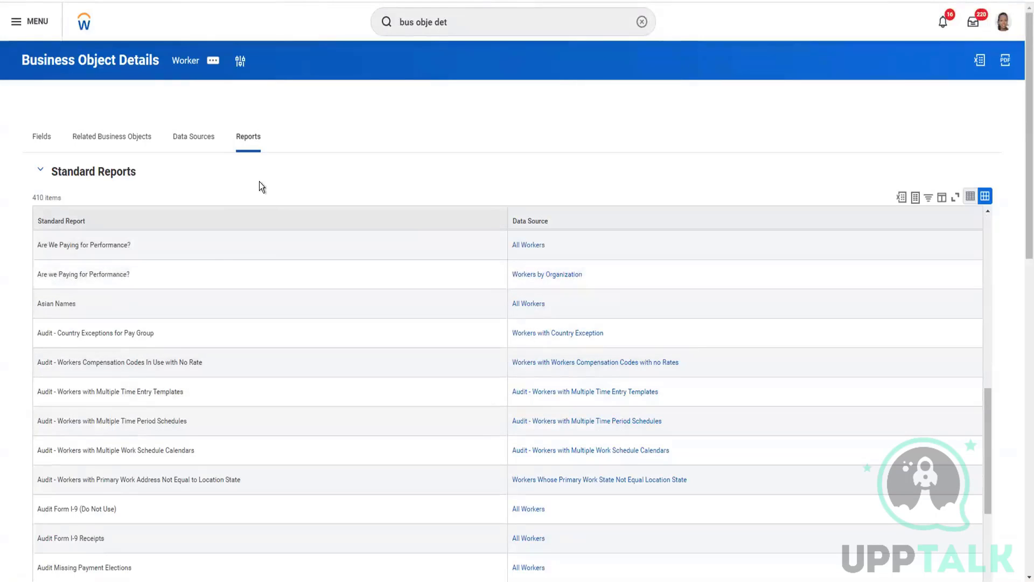
{"action": "scroll", "coordinate": [261, 185], "scroll_direction": "down", "scroll_amount": 15}
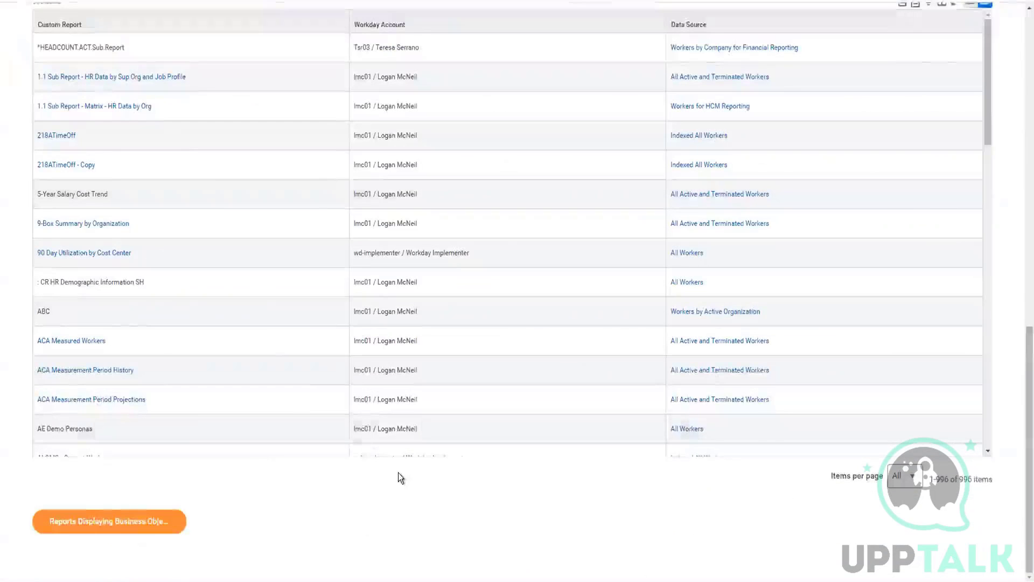
{"action": "scroll", "coordinate": [398, 474], "scroll_direction": "up", "scroll_amount": 15}
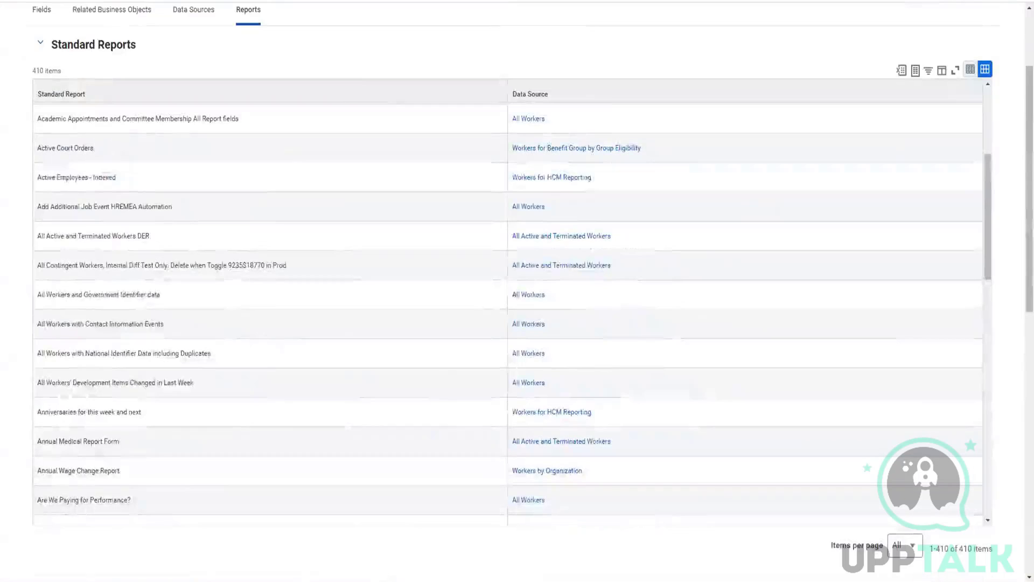
Switch to the PowerPoint presentation and read the slides on types of data sources and changing data sources once a report is created
{"action": "key", "text": "alt+Tab"}
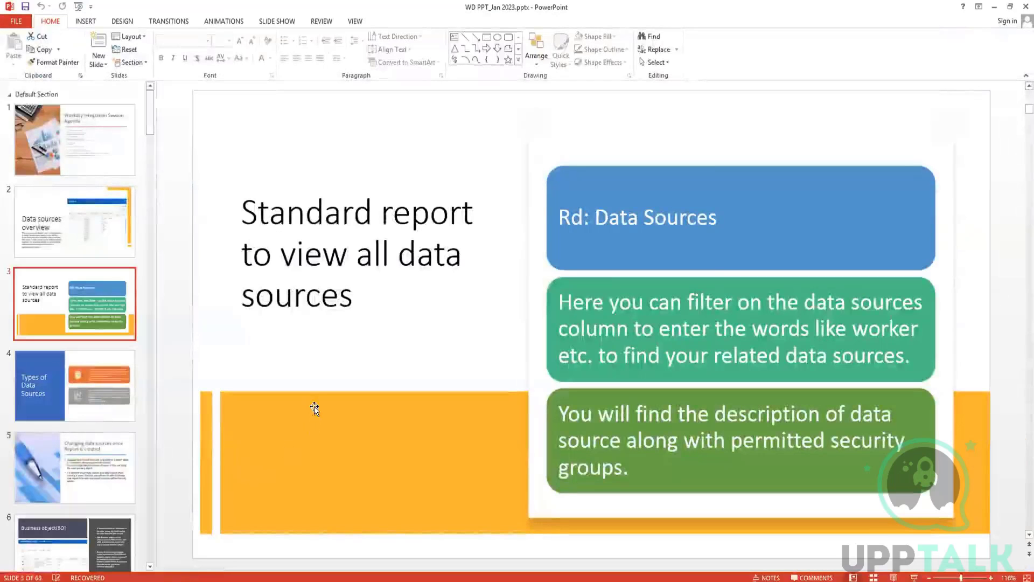
{"action": "left_click", "coordinate": [101, 392]}
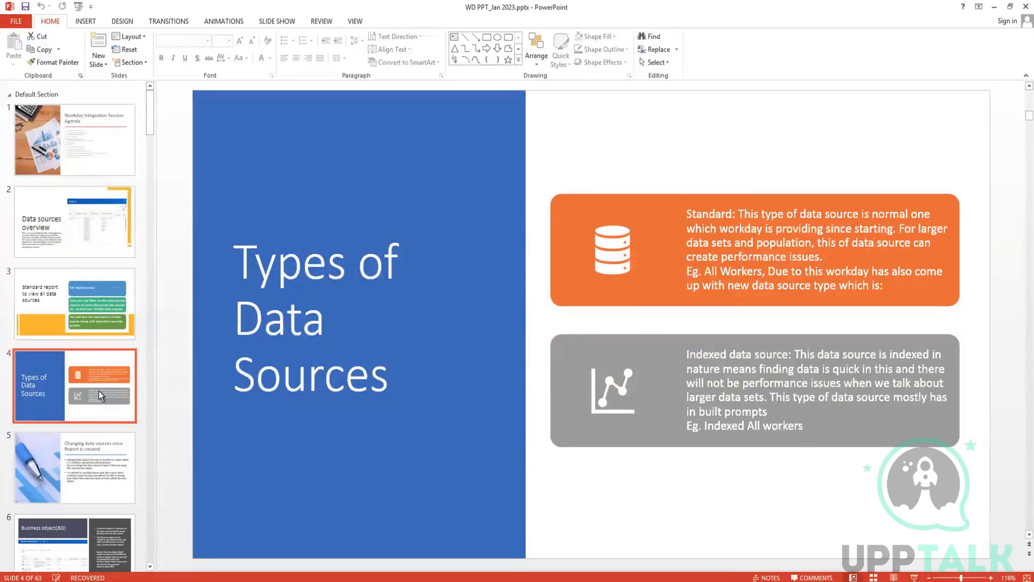
{"action": "key", "text": "Down"}
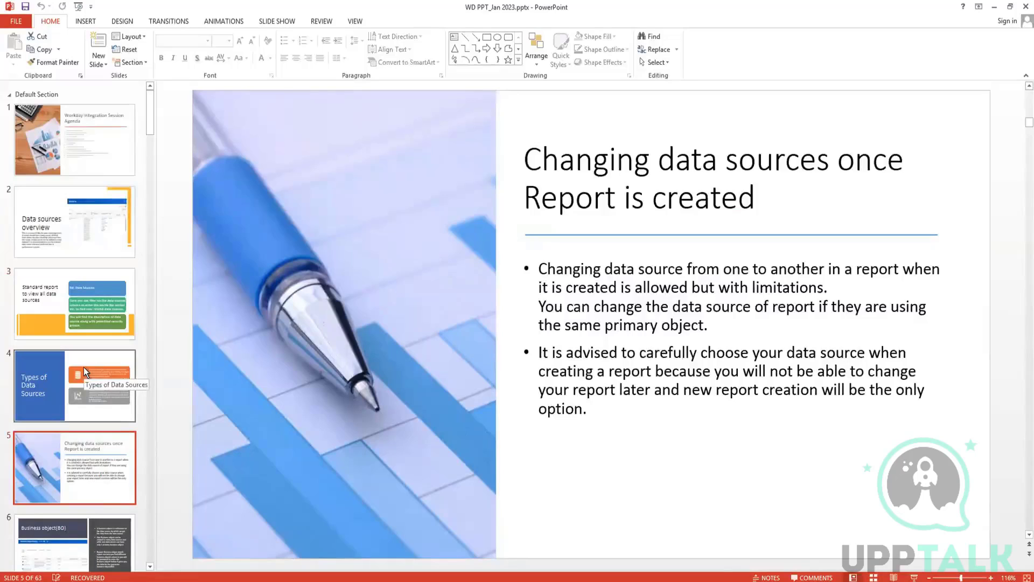
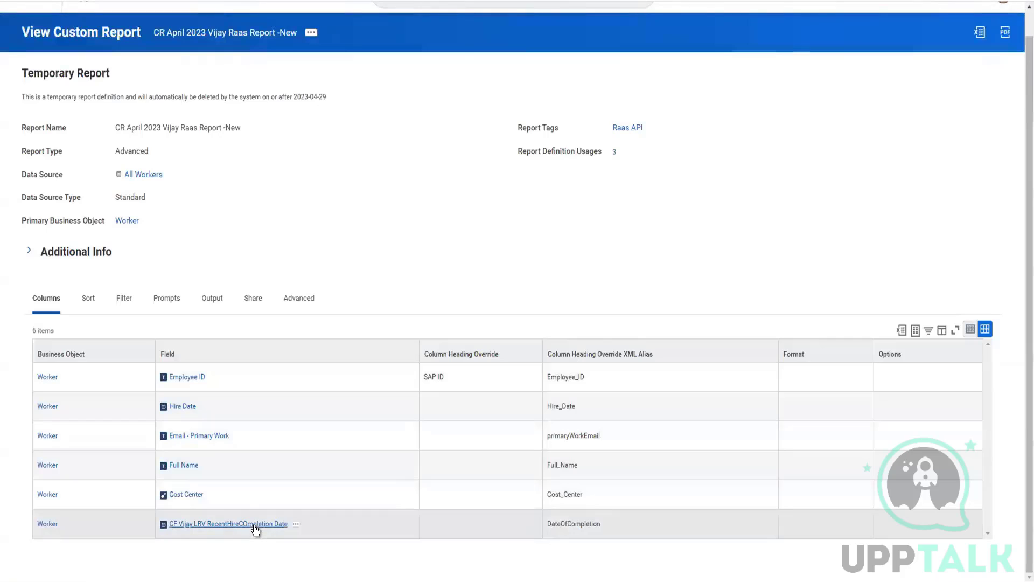
Examine the temporary custom report's instance filter on Hire Date, its columns and its prompt settings
{"action": "left_click", "coordinate": [122, 299]}
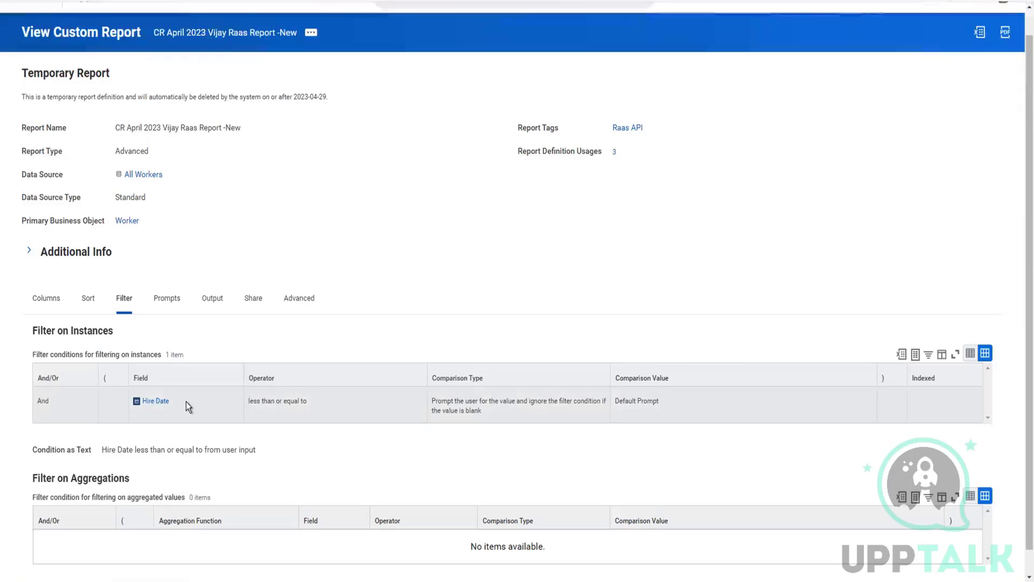
{"action": "left_click", "coordinate": [47, 301]}
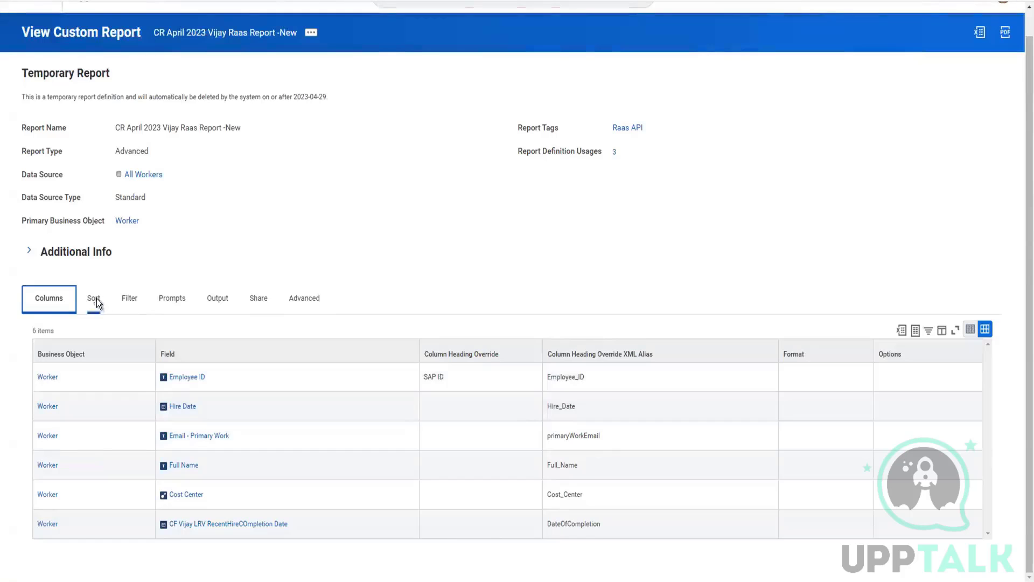
{"action": "left_click", "coordinate": [124, 299]}
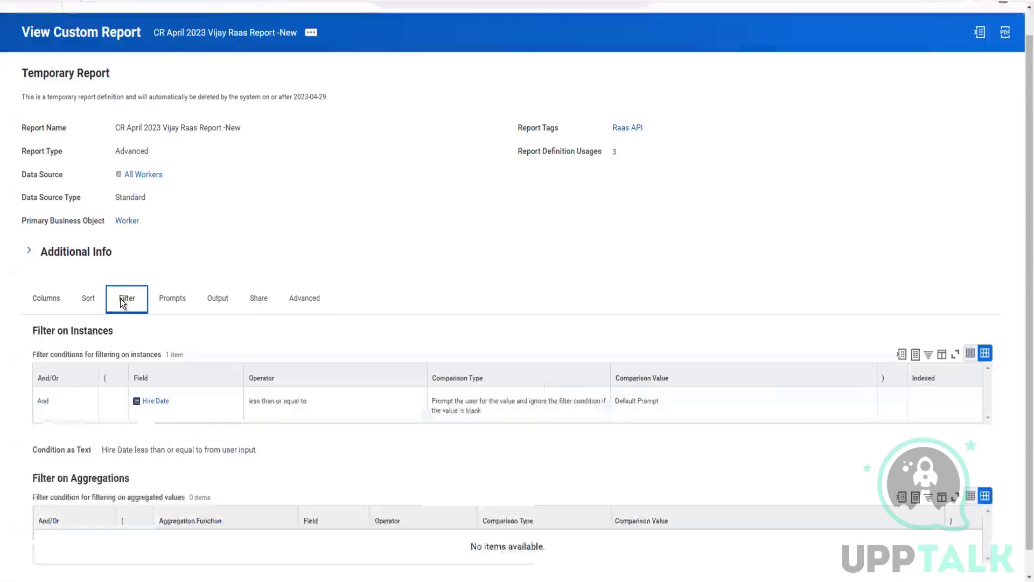
{"action": "left_click", "coordinate": [181, 303]}
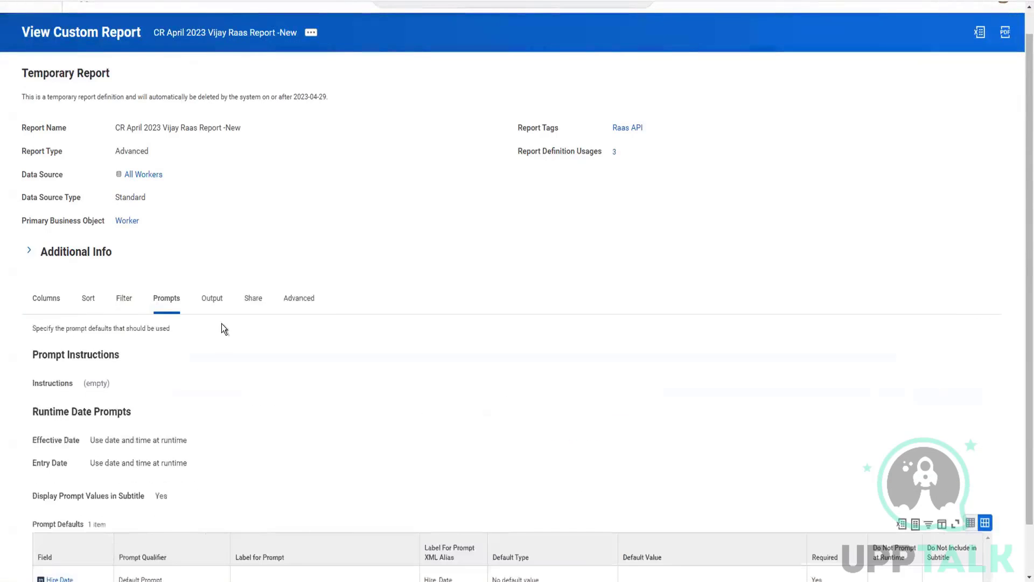
Examine the custom report's instance filter, prompt defaults, output type, sharing options and advanced web service settings
{"action": "scroll", "coordinate": [222, 332], "scroll_direction": "down", "scroll_amount": 1}
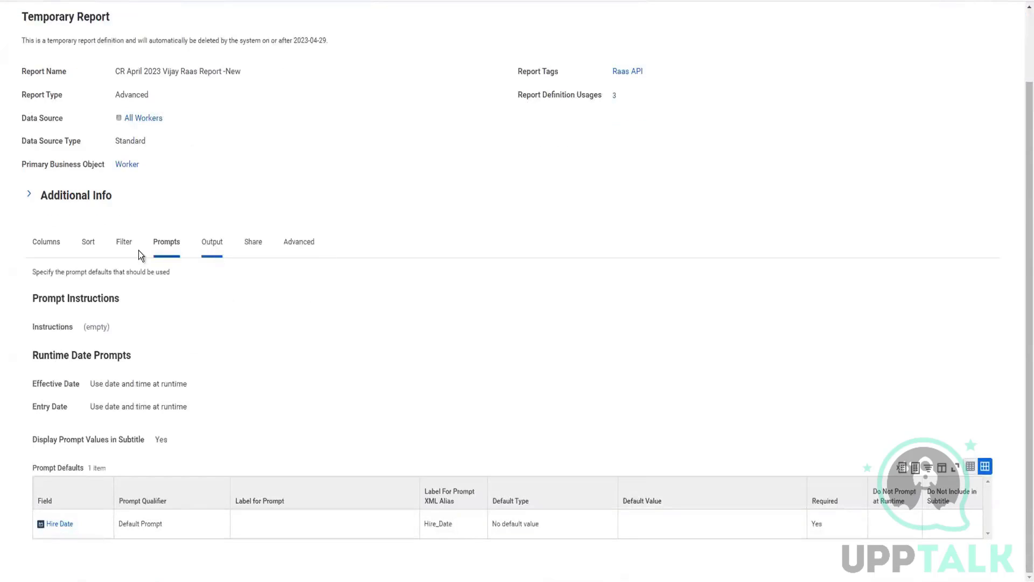
{"action": "left_click", "coordinate": [124, 242]}
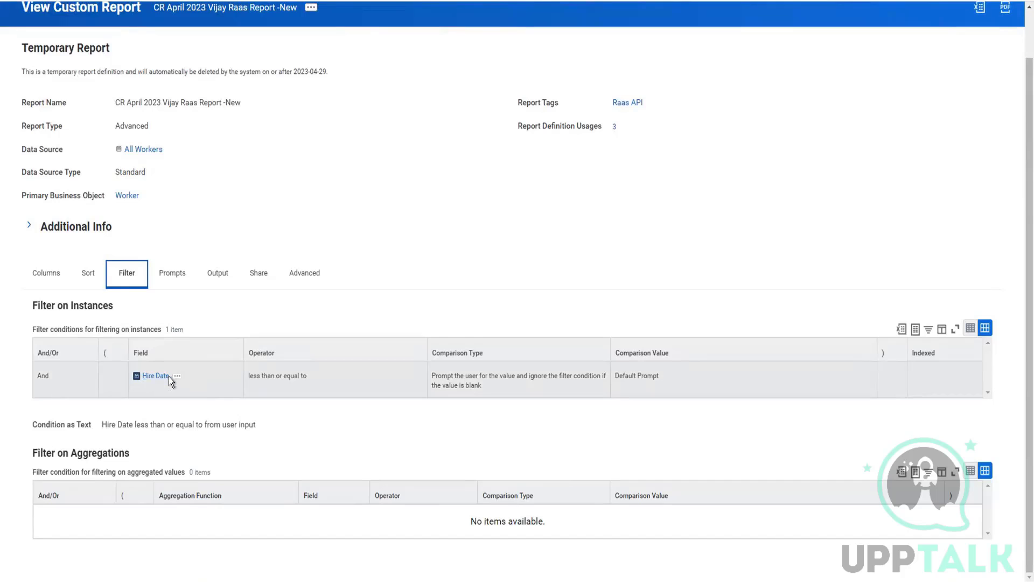
{"action": "left_click", "coordinate": [172, 275]}
{"action": "scroll", "coordinate": [247, 412], "scroll_direction": "down", "scroll_amount": 1}
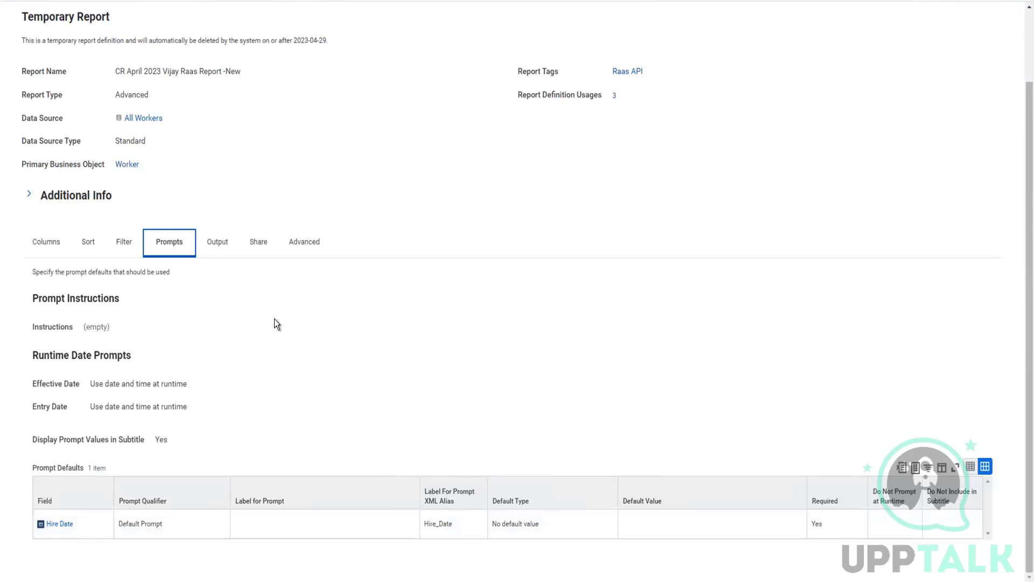
{"action": "left_click", "coordinate": [218, 243]}
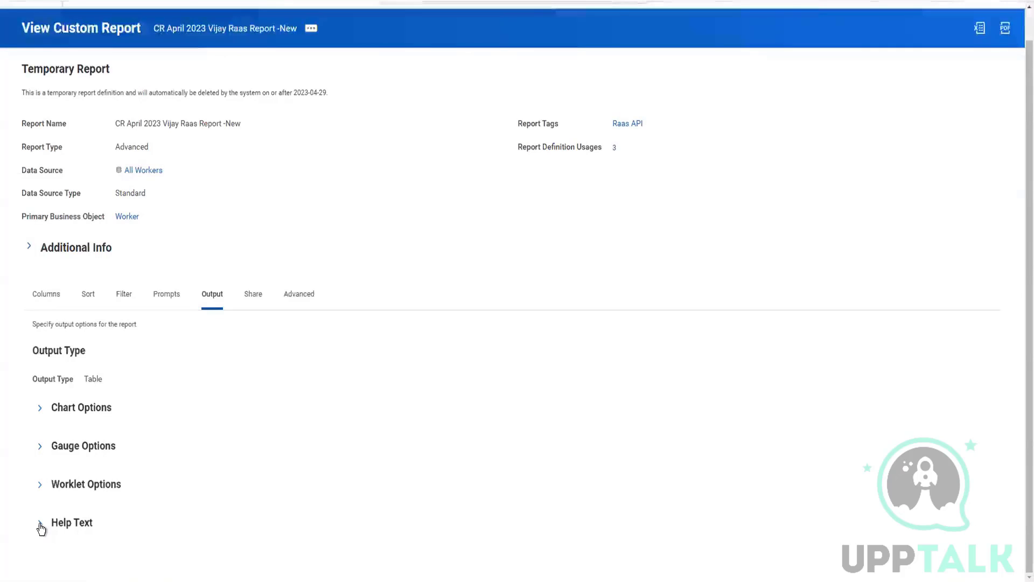
{"action": "left_click", "coordinate": [250, 296]}
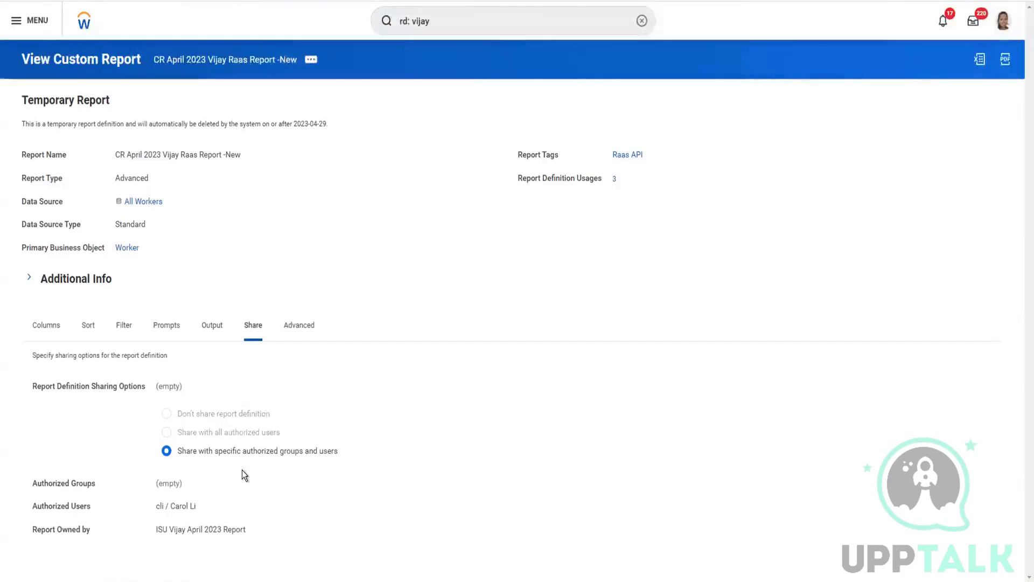
{"action": "mouse_move", "coordinate": [216, 510]}
{"action": "left_click", "coordinate": [296, 327]}
{"action": "scroll", "coordinate": [279, 383], "scroll_direction": "down", "scroll_amount": 2}
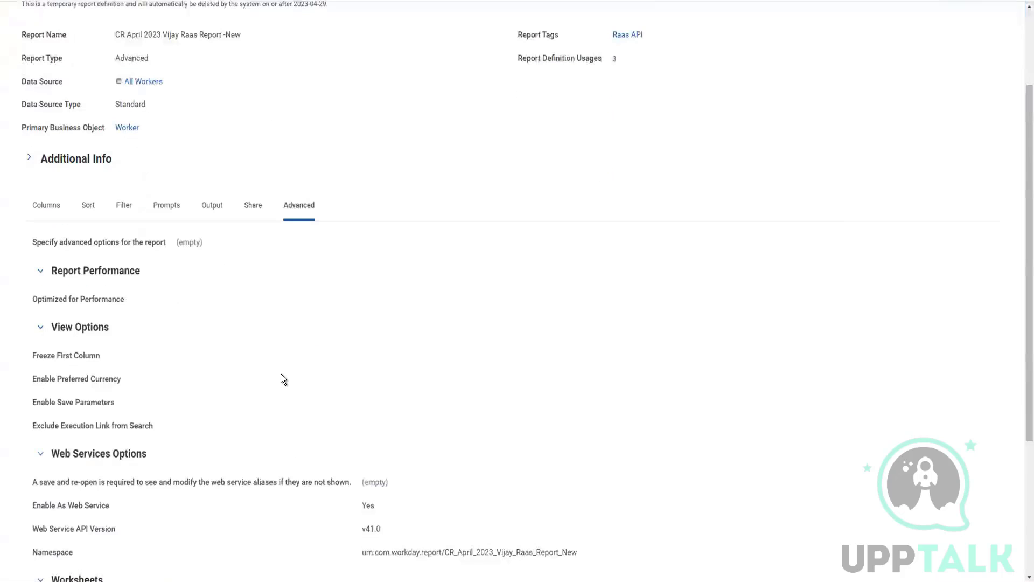
{"action": "scroll", "coordinate": [289, 383], "scroll_direction": "down", "scroll_amount": 2}
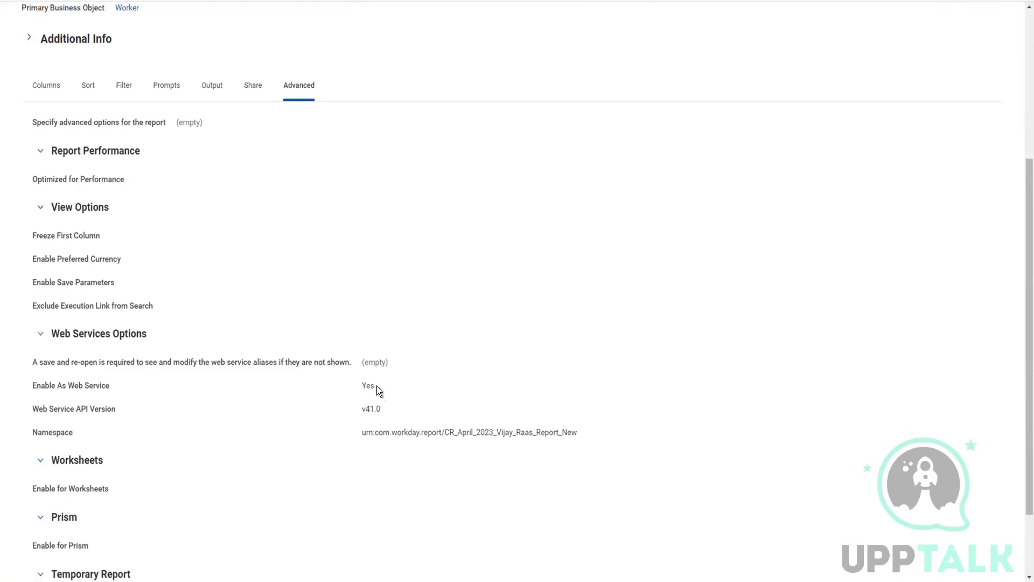
Open the custom report for editing and display its advanced options
{"action": "scroll", "coordinate": [325, 217], "scroll_direction": "up", "scroll_amount": 4}
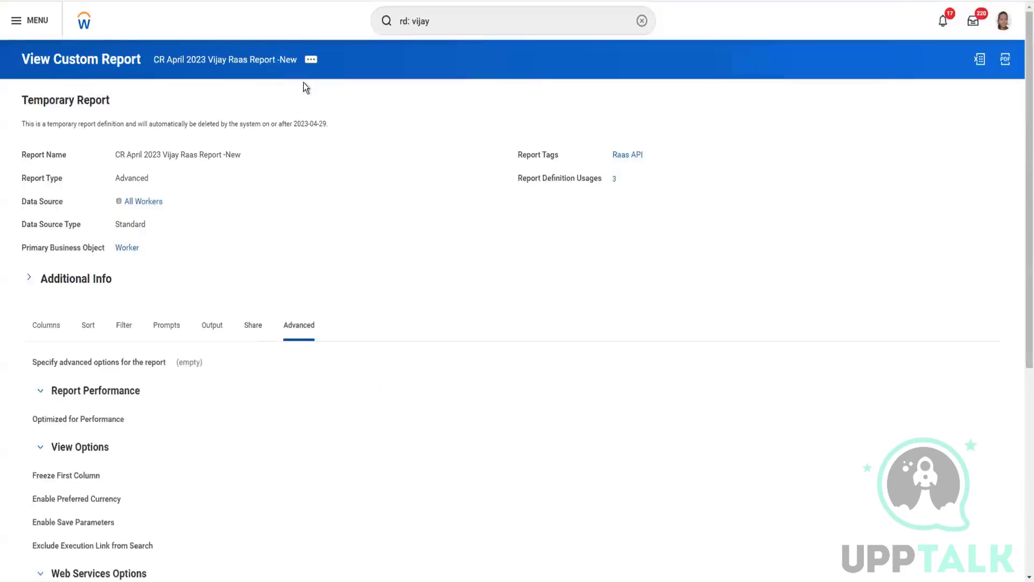
{"action": "left_click", "coordinate": [311, 60]}
{"action": "mouse_move", "coordinate": [368, 103]}
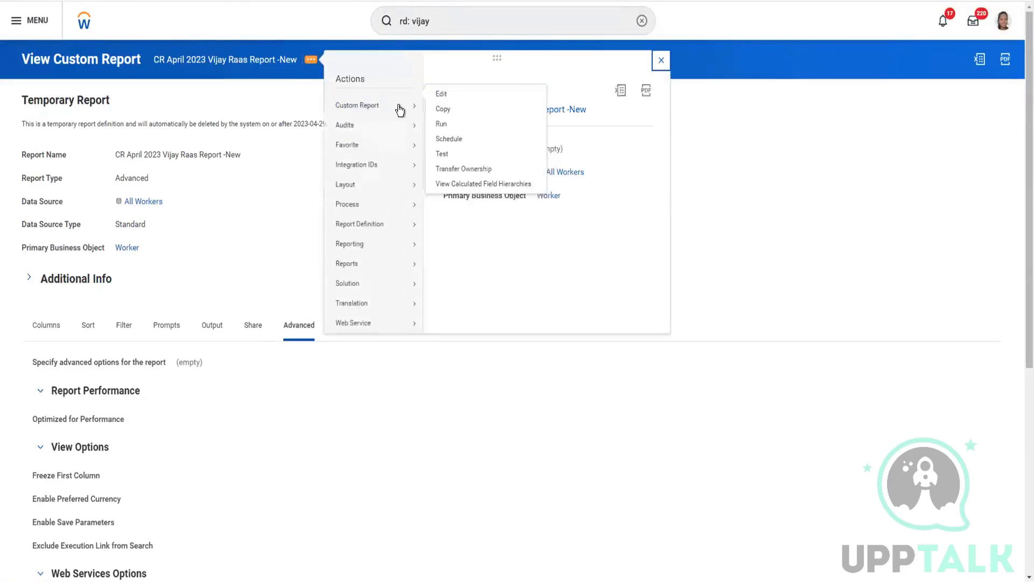
{"action": "left_click", "coordinate": [438, 109]}
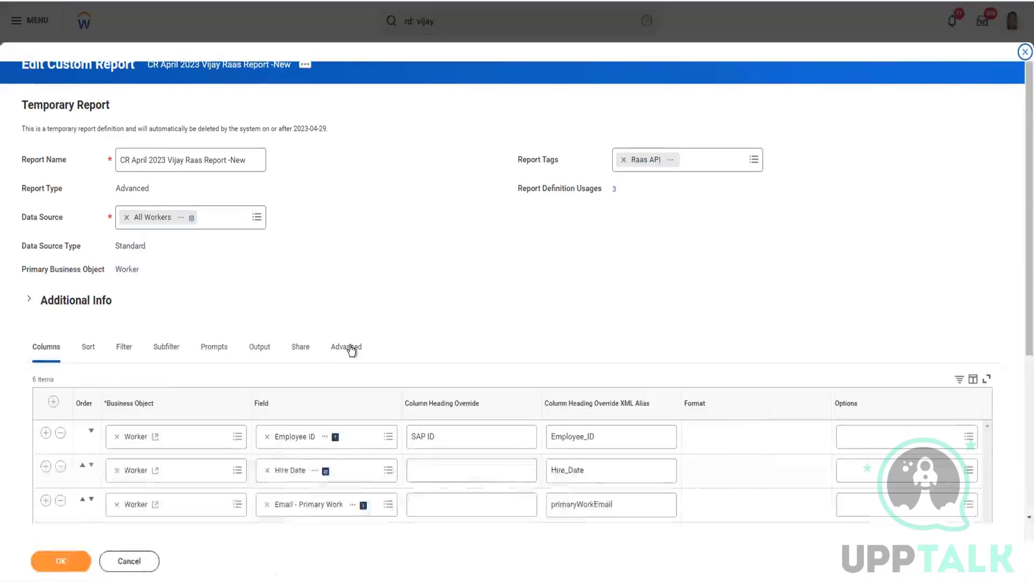
{"action": "left_click", "coordinate": [351, 349]}
{"action": "scroll", "coordinate": [382, 348], "scroll_direction": "down", "scroll_amount": 5}
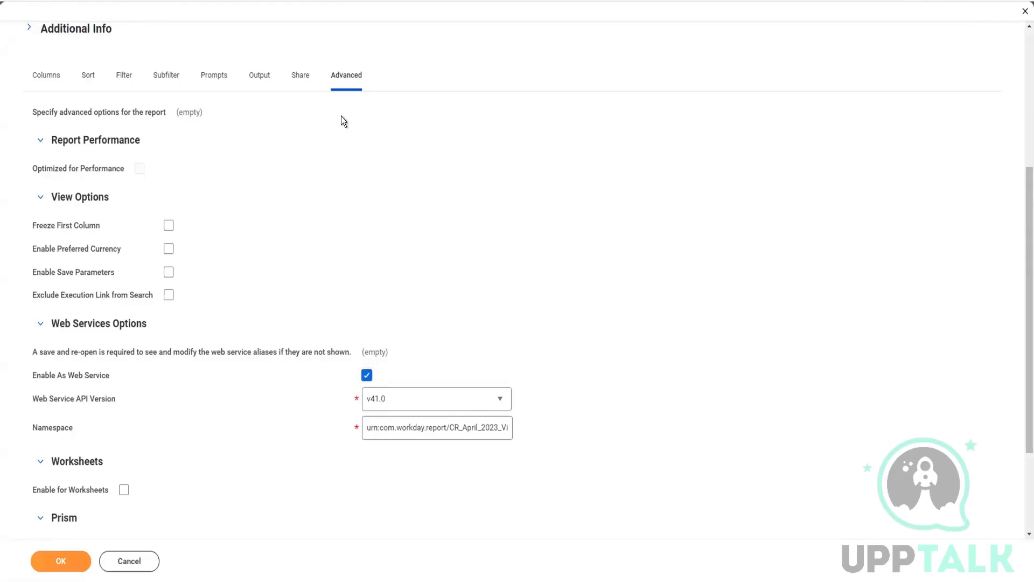
Disable and re-enable the report as a web service, and view the available Web Service API versions
{"action": "left_click", "coordinate": [367, 376]}
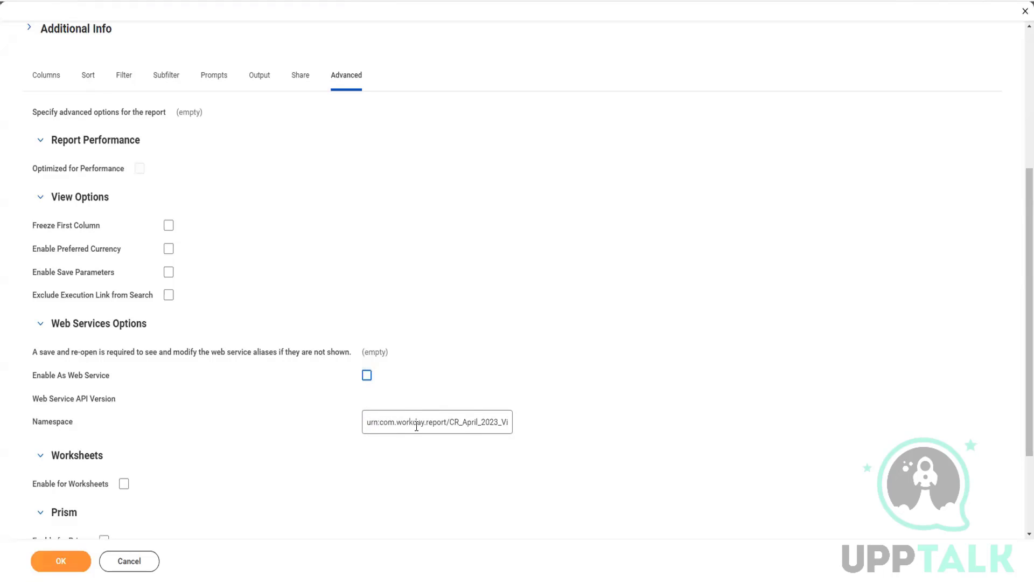
{"action": "left_click", "coordinate": [367, 378]}
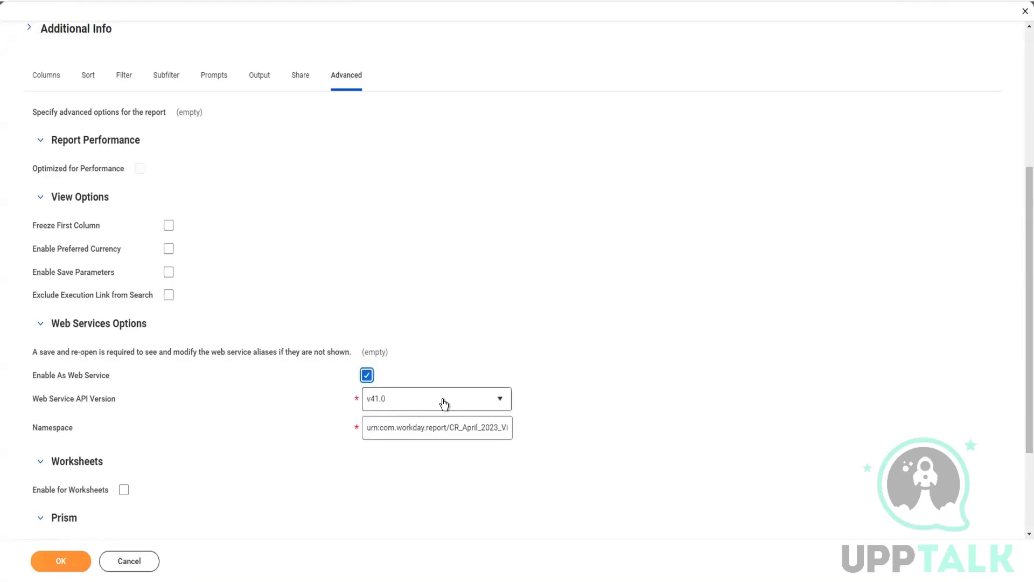
{"action": "left_click", "coordinate": [444, 403]}
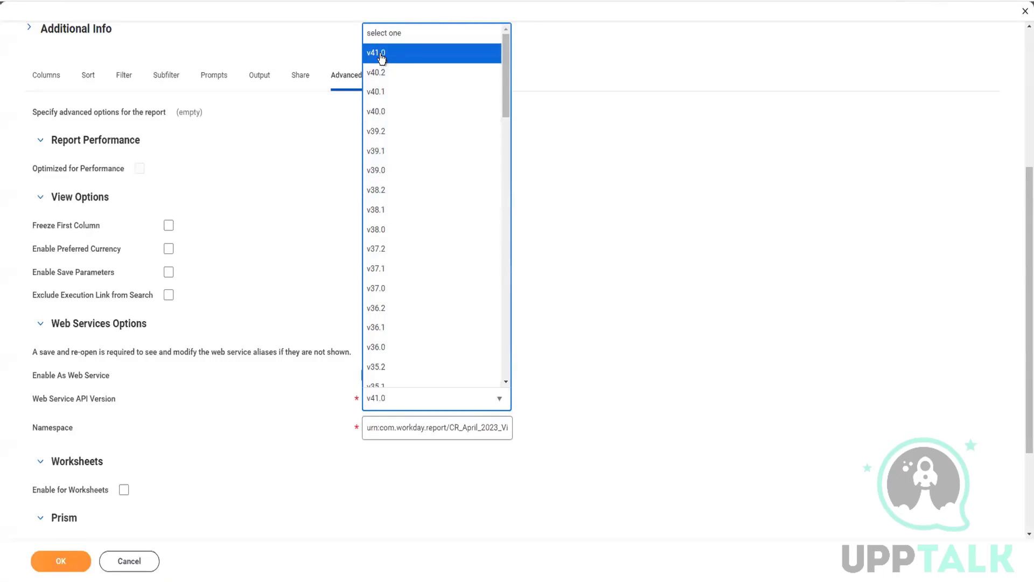
{"action": "left_click", "coordinate": [599, 306]}
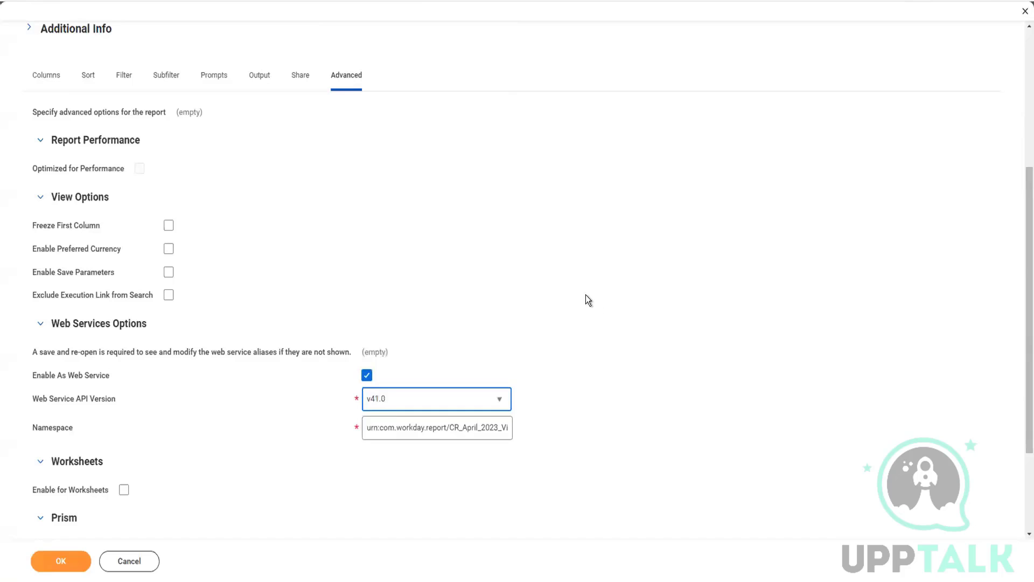
Examine the web service namespace, comparing its urn:com.workday.report prefix and its report-name part with the report's name
{"action": "scroll", "coordinate": [586, 296], "scroll_direction": "up", "scroll_amount": 1}
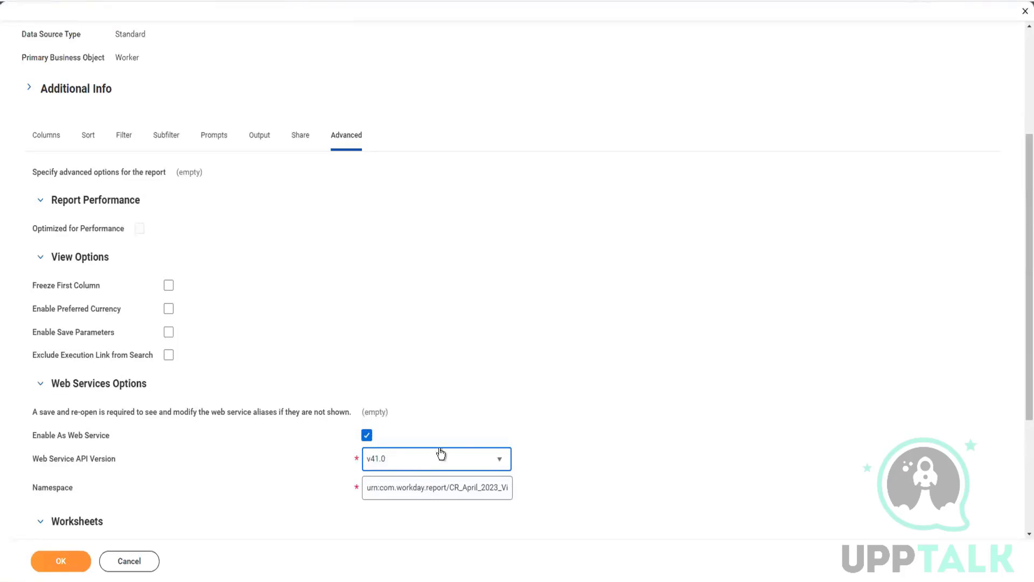
{"action": "scroll", "coordinate": [447, 377], "scroll_direction": "down", "scroll_amount": 3}
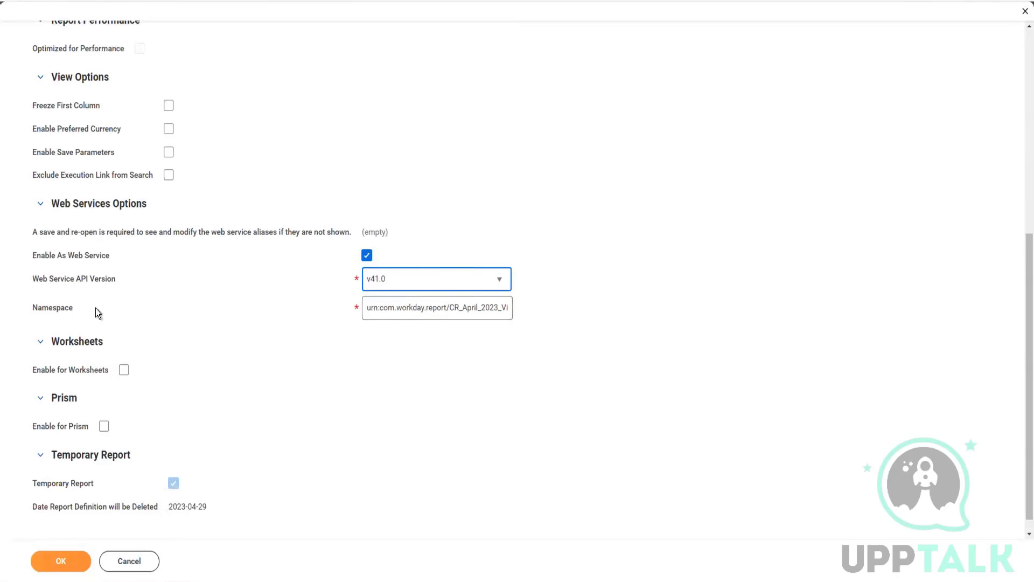
{"action": "left_click", "coordinate": [368, 310]}
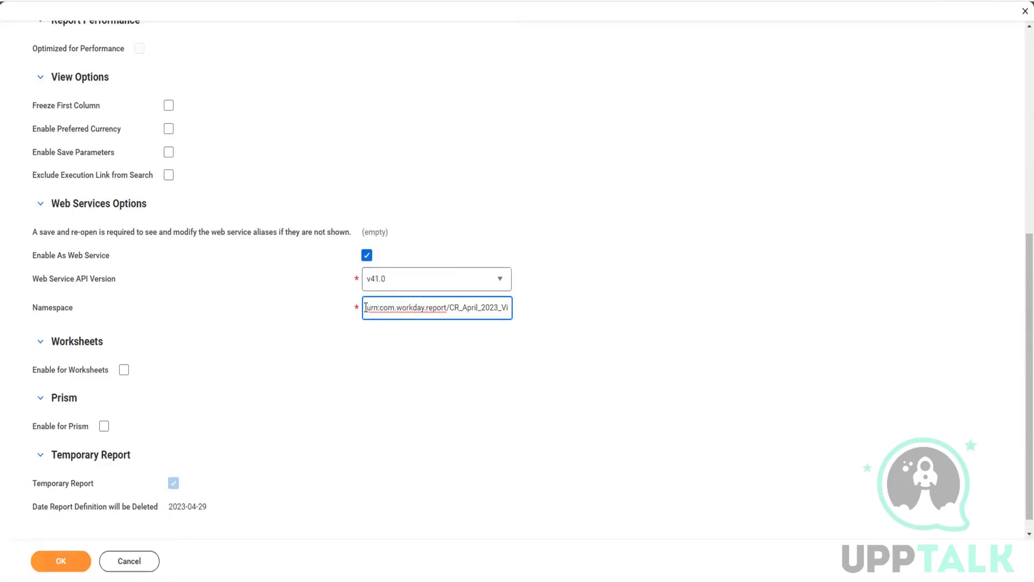
{"action": "mouse_move", "coordinate": [366, 308]}
{"action": "left_mouse_down"}
{"action": "mouse_move", "coordinate": [522, 308]}
{"action": "mouse_move", "coordinate": [372, 307]}
{"action": "left_mouse_up"}
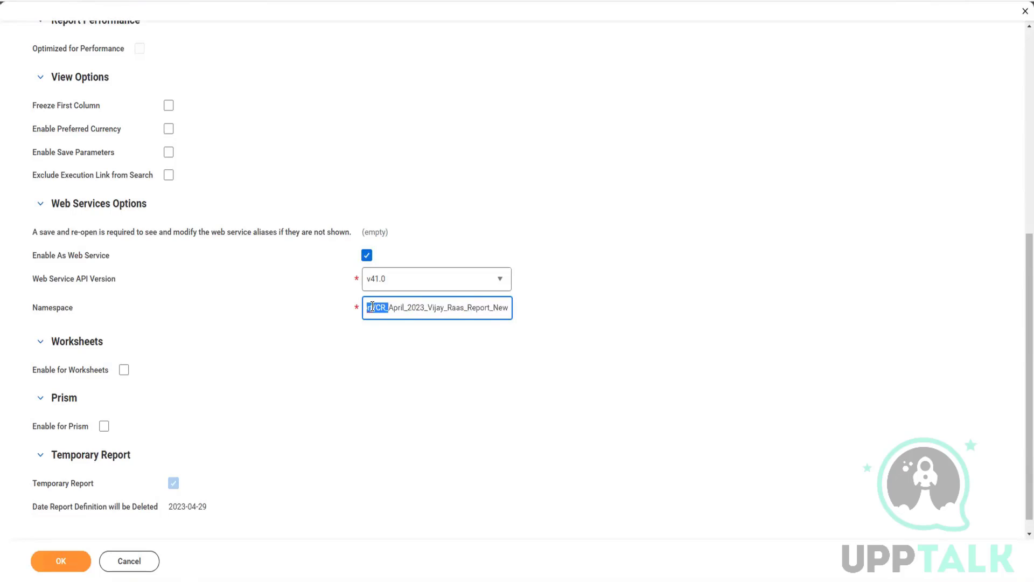
{"action": "left_click", "coordinate": [367, 315]}
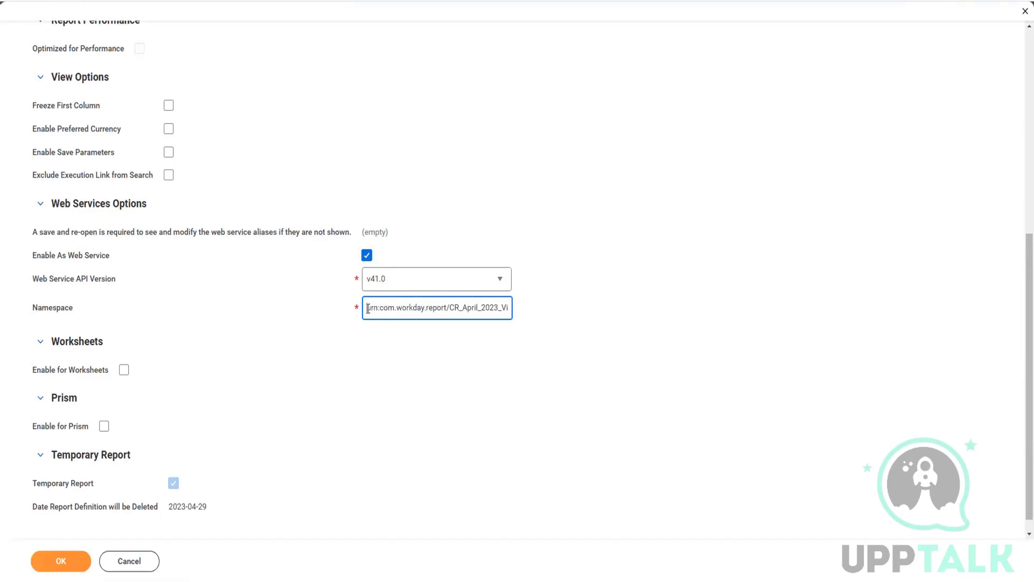
{"action": "left_click_drag", "start_coordinate": [368, 309], "coordinate": [435, 307]}
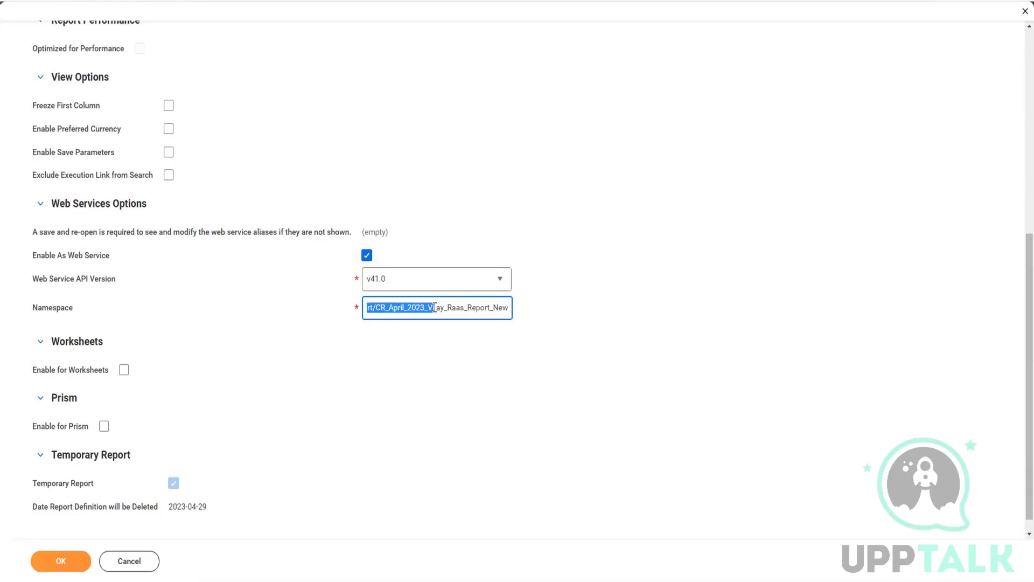
{"action": "scroll", "coordinate": [342, 249], "scroll_direction": "up", "scroll_amount": 3}
{"action": "scroll", "coordinate": [170, 102], "scroll_direction": "up", "scroll_amount": 4}
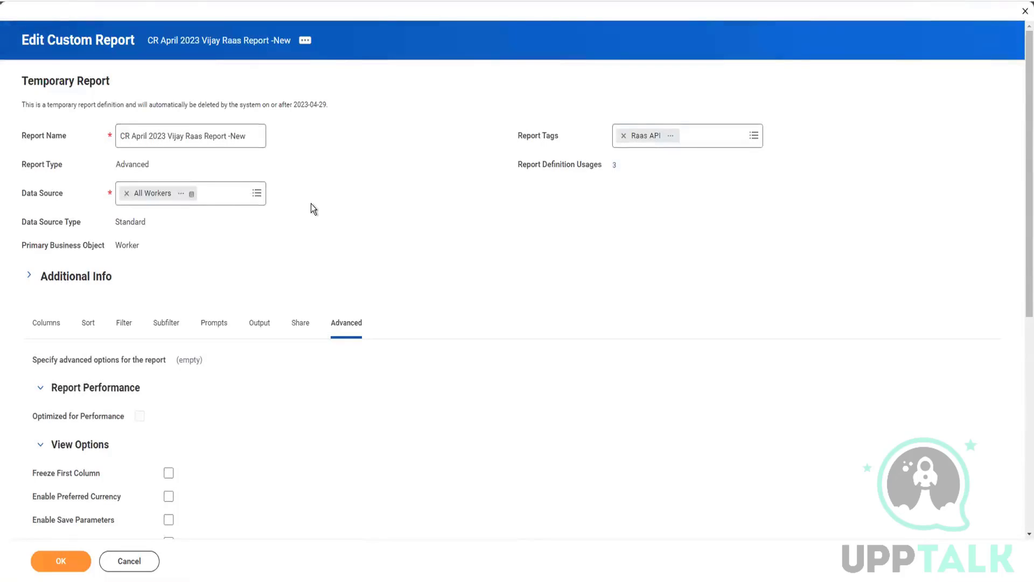
{"action": "scroll", "coordinate": [399, 325], "scroll_direction": "down", "scroll_amount": 5}
{"action": "scroll", "coordinate": [399, 323], "scroll_direction": "down", "scroll_amount": 3}
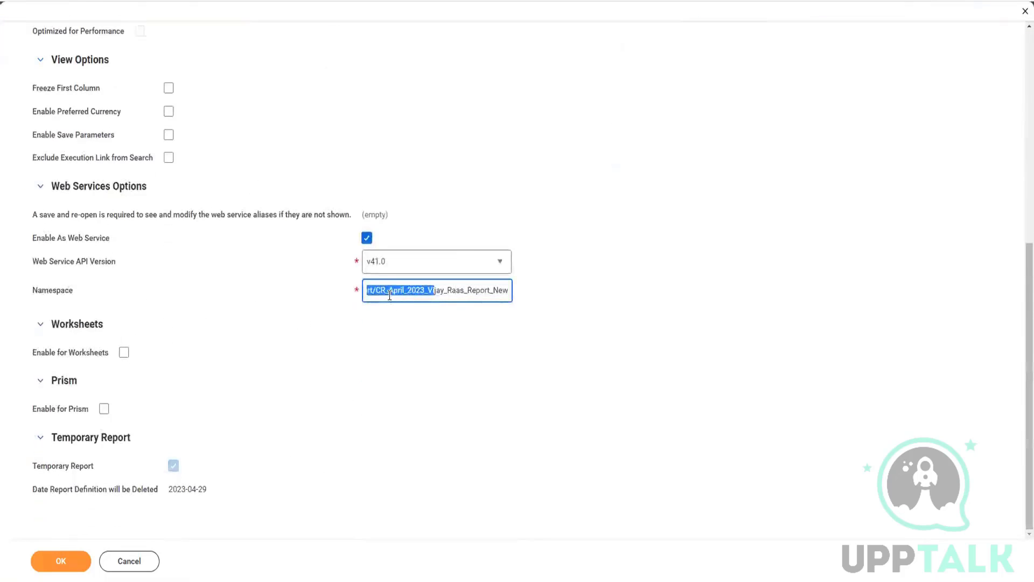
{"action": "left_click", "coordinate": [388, 291]}
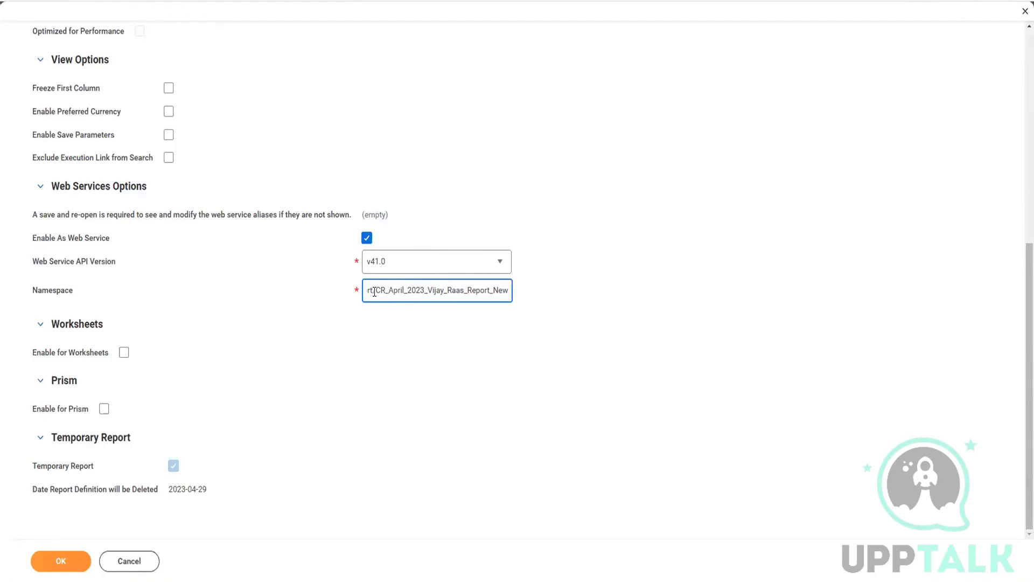
{"action": "left_click_drag", "start_coordinate": [381, 290], "coordinate": [299, 293]}
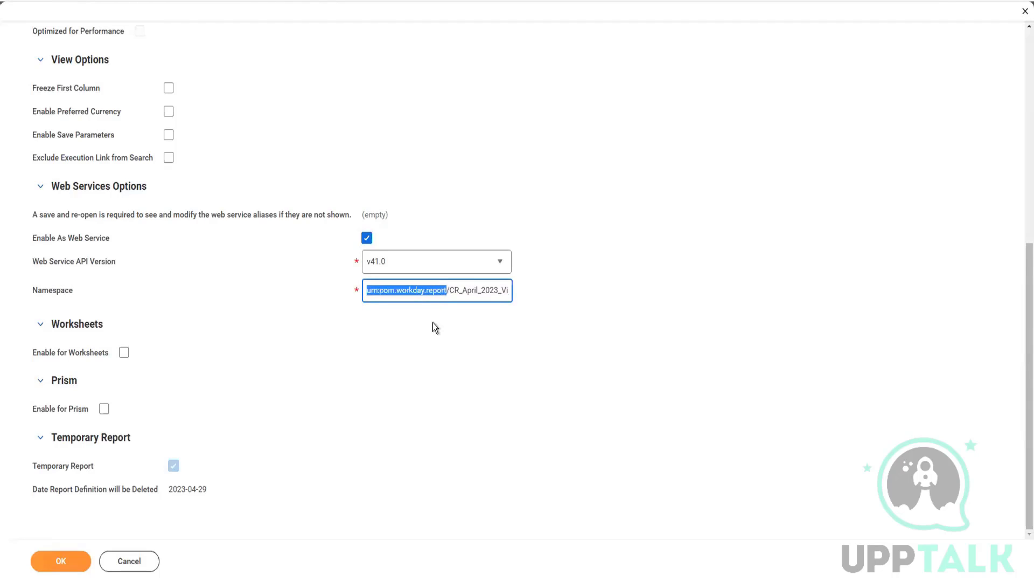
{"action": "left_click", "coordinate": [448, 289]}
{"action": "left_click_drag", "start_coordinate": [449, 289], "coordinate": [494, 290]}
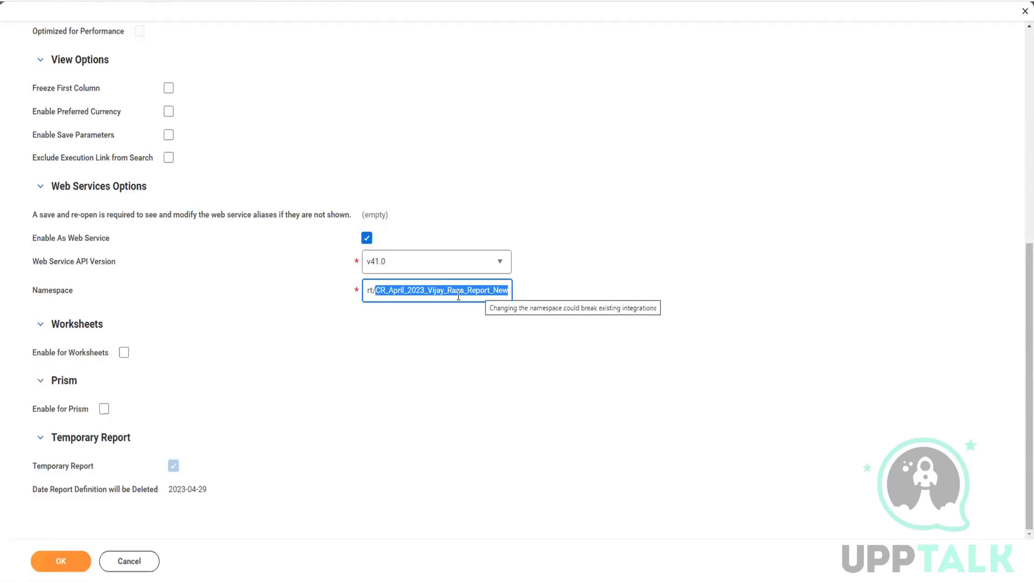
{"action": "left_click", "coordinate": [499, 294]}
{"action": "left_click", "coordinate": [558, 292]}
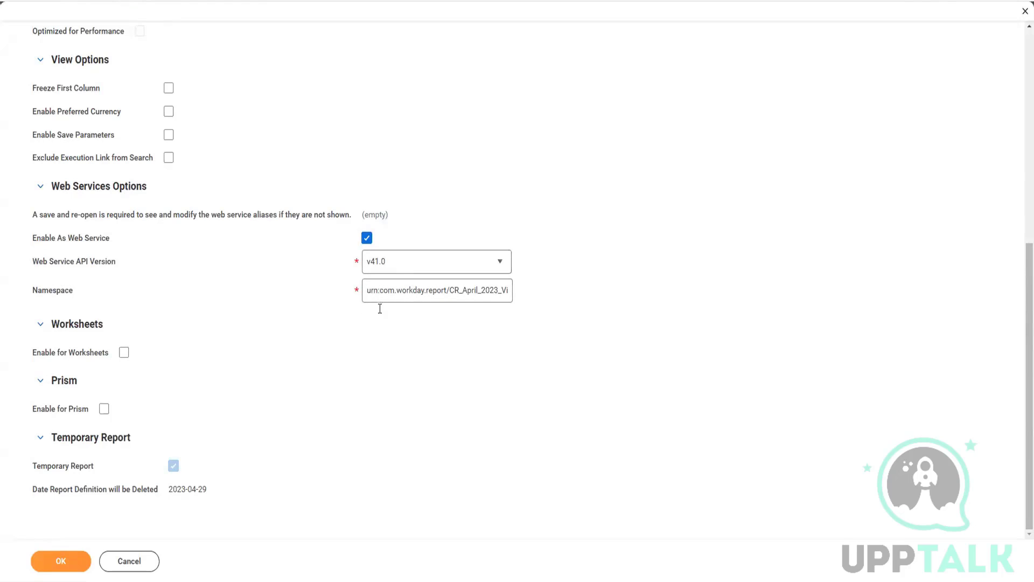
Review the report's columns with their business objects, fields, column heading overrides and XML aliases
{"action": "scroll", "coordinate": [347, 302], "scroll_direction": "up", "scroll_amount": 5}
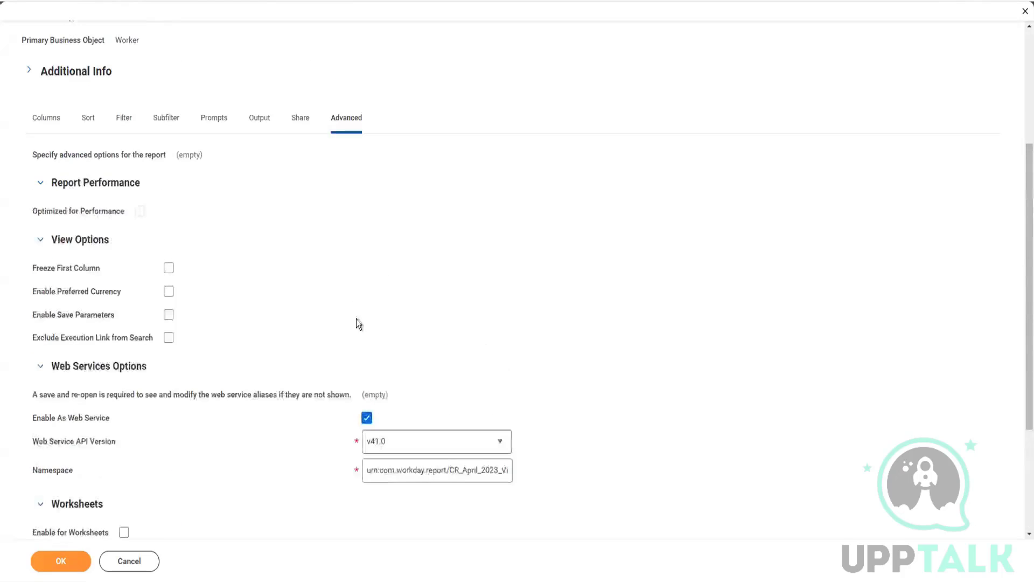
{"action": "scroll", "coordinate": [376, 329], "scroll_direction": "up", "scroll_amount": 2}
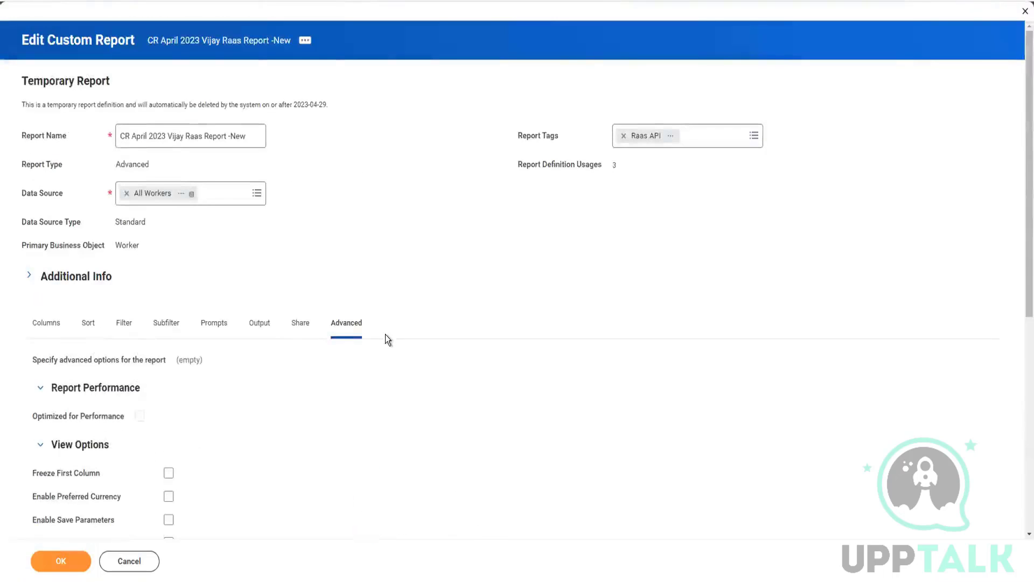
{"action": "left_click", "coordinate": [53, 327]}
{"action": "scroll", "coordinate": [312, 283], "scroll_direction": "down", "scroll_amount": 4}
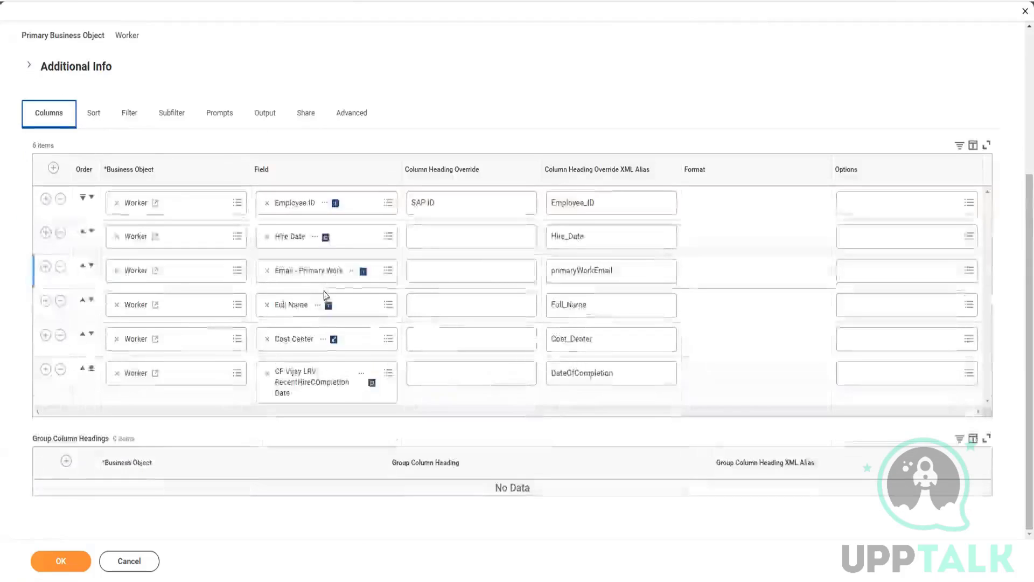
{"action": "scroll", "coordinate": [458, 335], "scroll_direction": "up", "scroll_amount": 4}
{"action": "scroll", "coordinate": [459, 340], "scroll_direction": "down", "scroll_amount": 4}
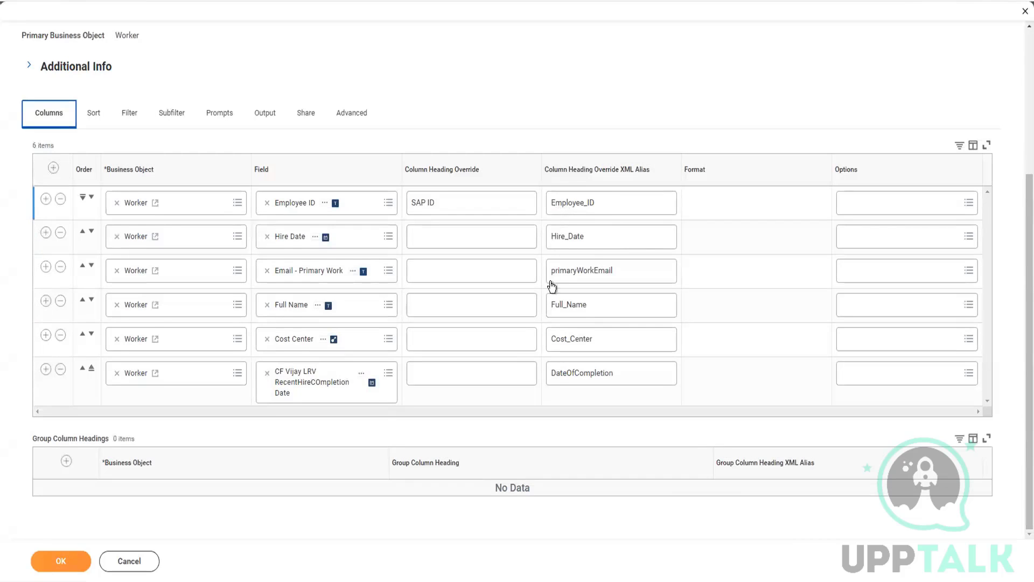
{"action": "left_click", "coordinate": [454, 245]}
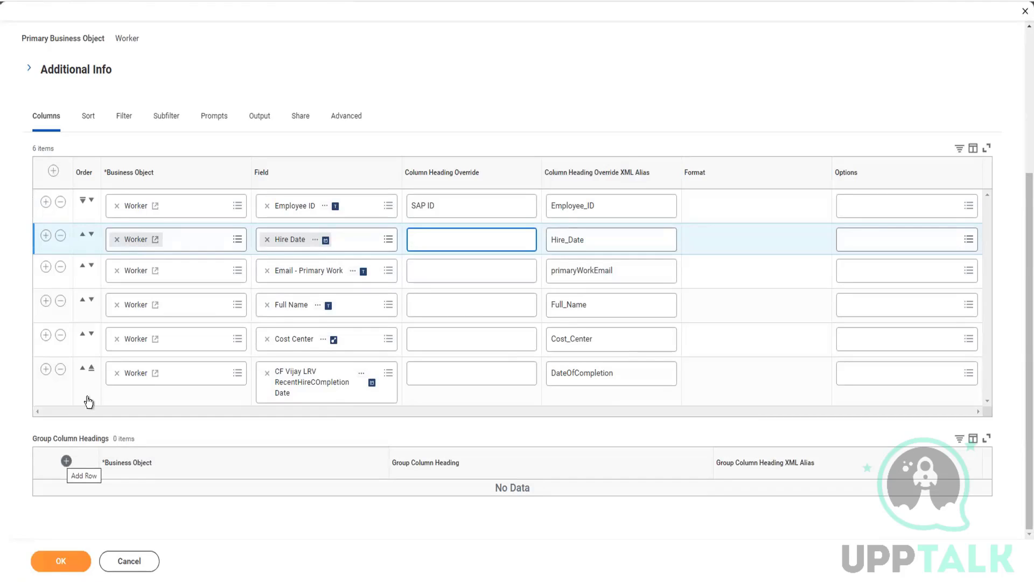
Add a group column heading row and a new report column that uses the Dependents business object
{"action": "left_click", "coordinate": [66, 461]}
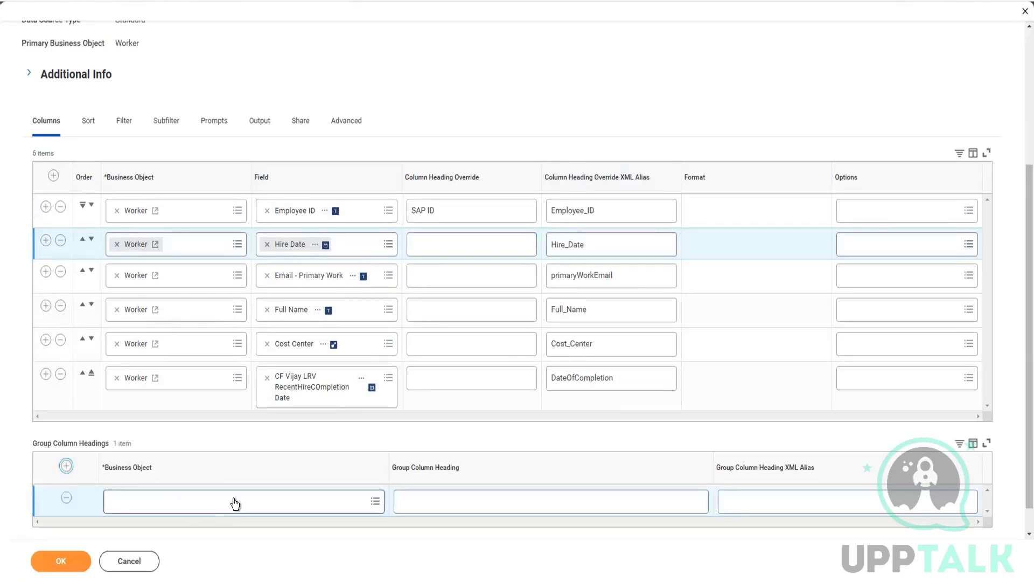
{"action": "left_click", "coordinate": [235, 502]}
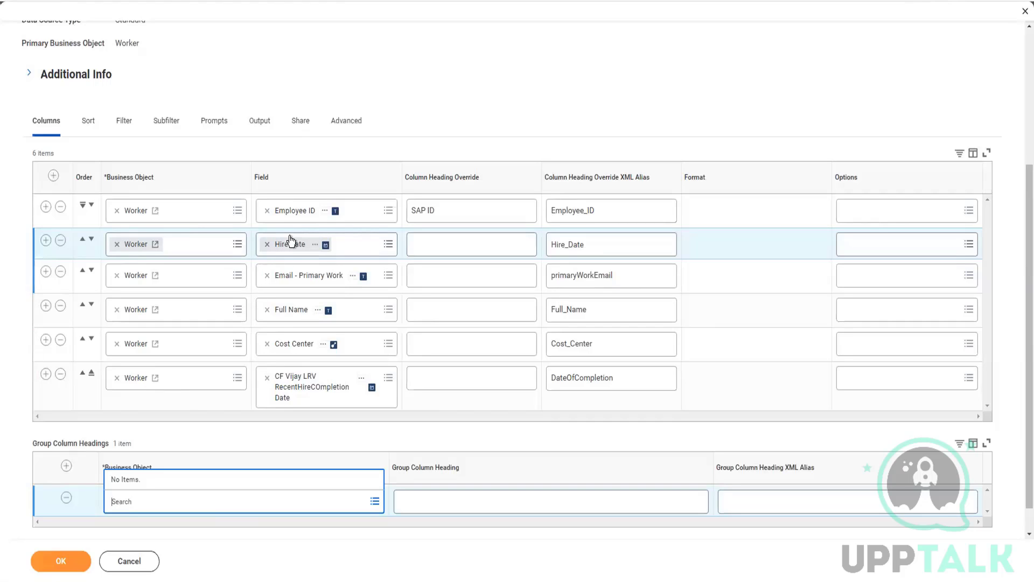
{"action": "left_click", "coordinate": [46, 377]}
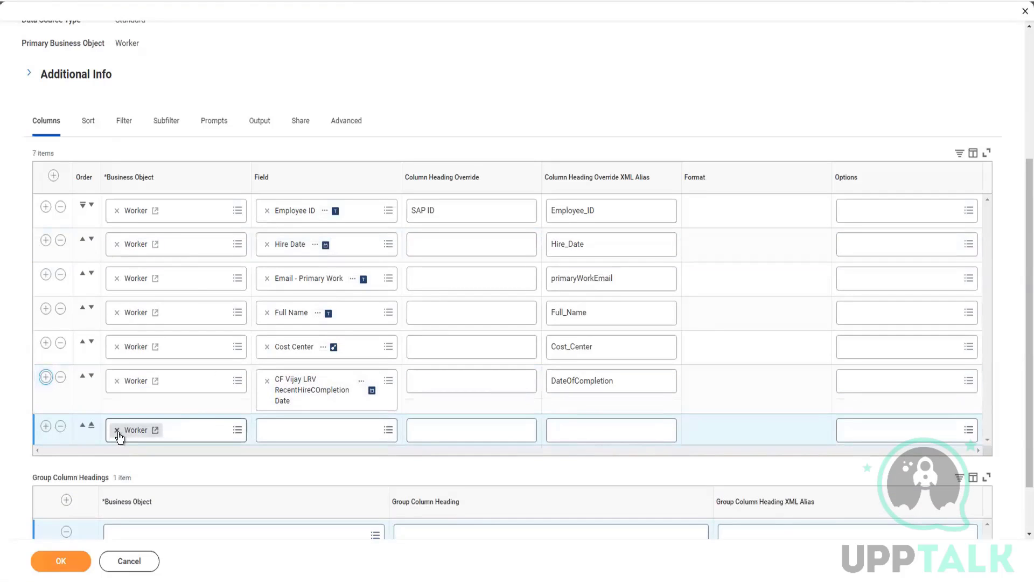
{"action": "left_click", "coordinate": [117, 431]}
{"action": "type", "text": "depe"}
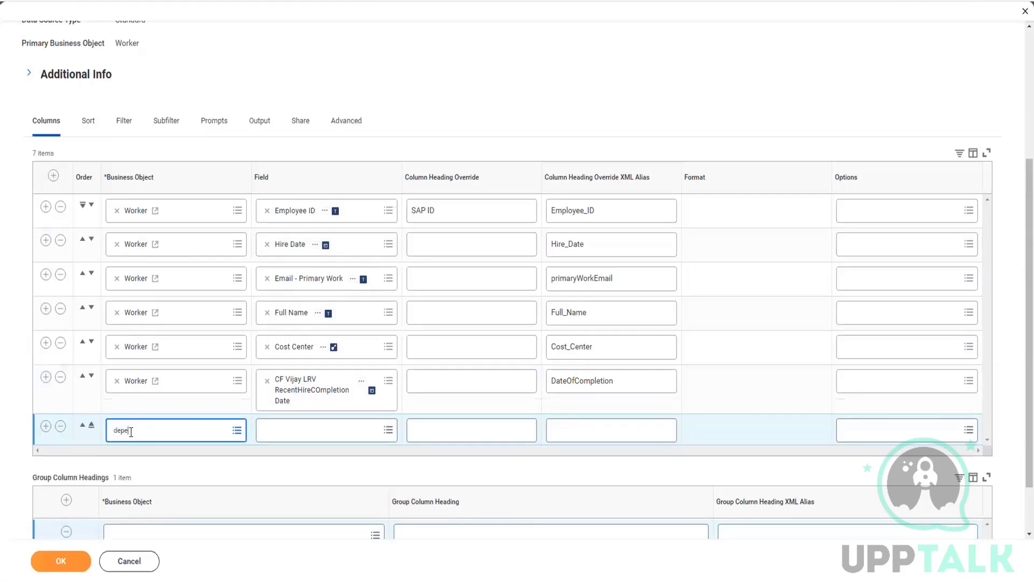
{"action": "type", "text": "ndent"}
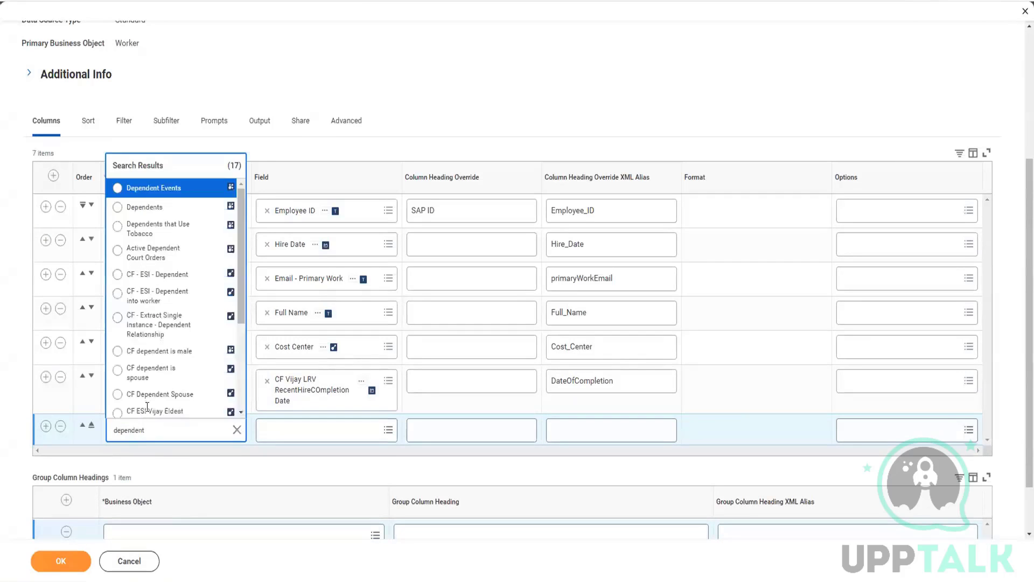
{"action": "left_click", "coordinate": [129, 210]}
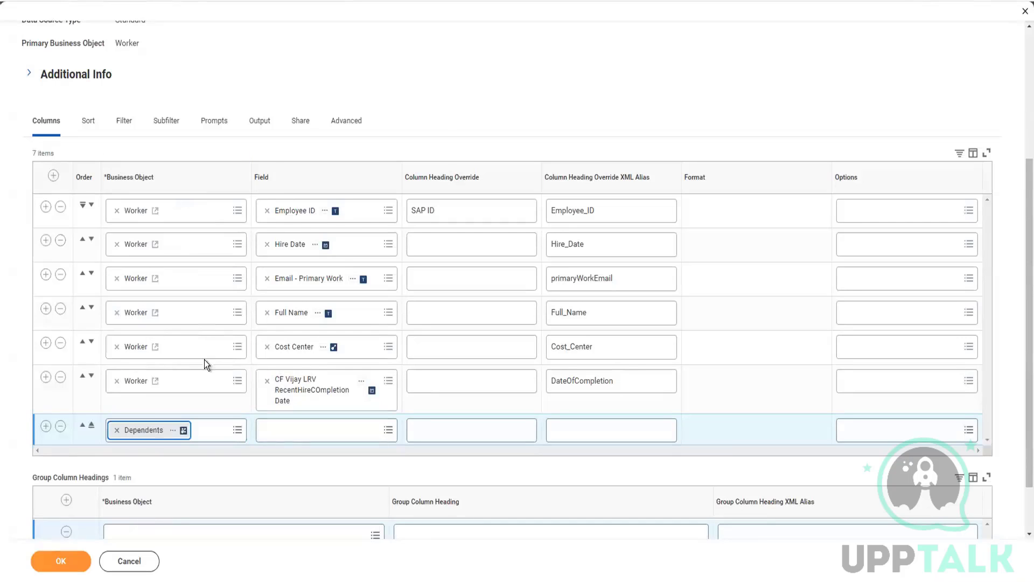
{"action": "left_click", "coordinate": [291, 435]}
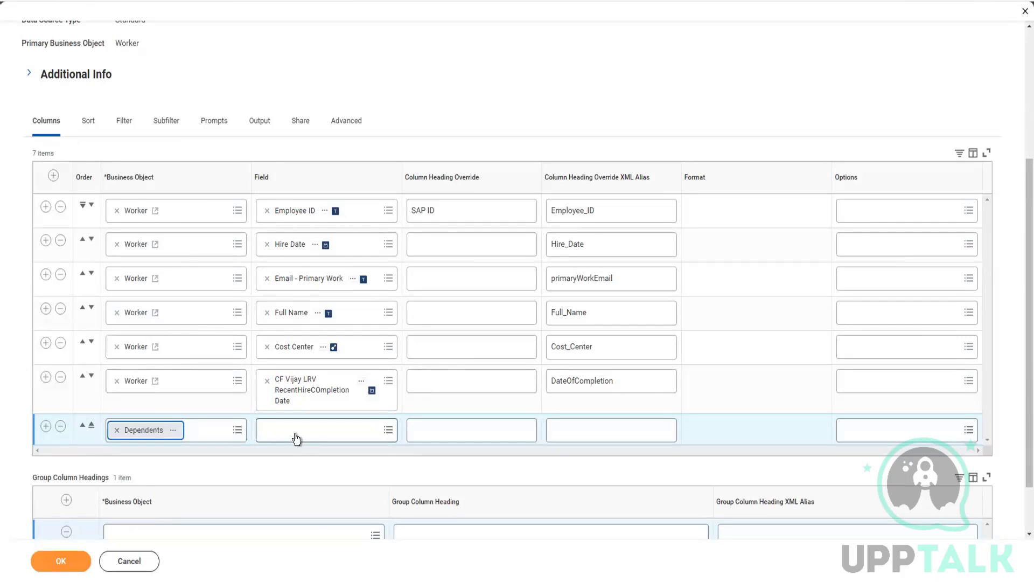
Set the group column heading's business object to Dependents and examine its heading and XML alias
{"action": "scroll", "coordinate": [269, 474], "scroll_direction": "down", "scroll_amount": 2}
{"action": "left_click", "coordinate": [363, 470]}
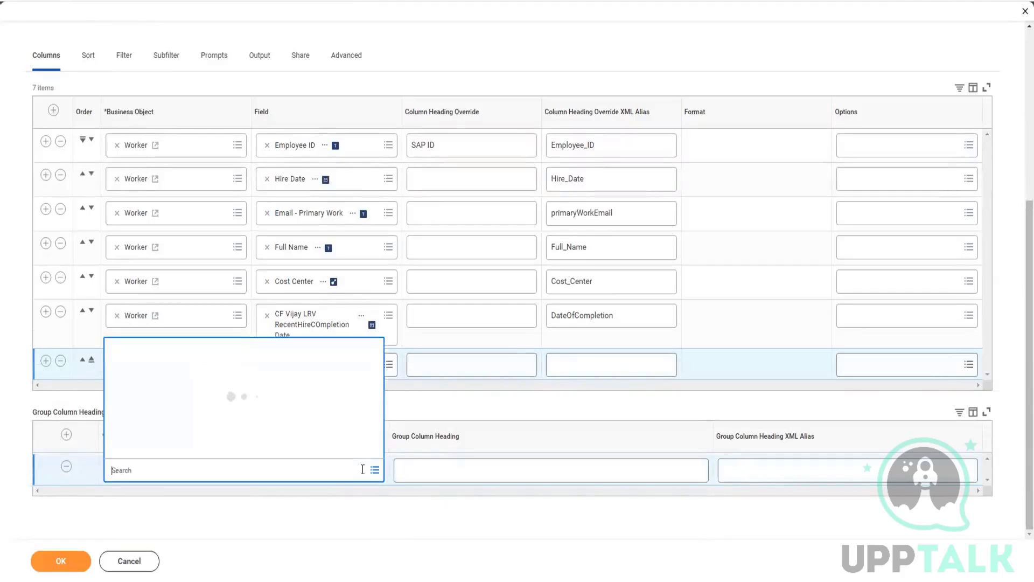
{"action": "left_click", "coordinate": [135, 455]}
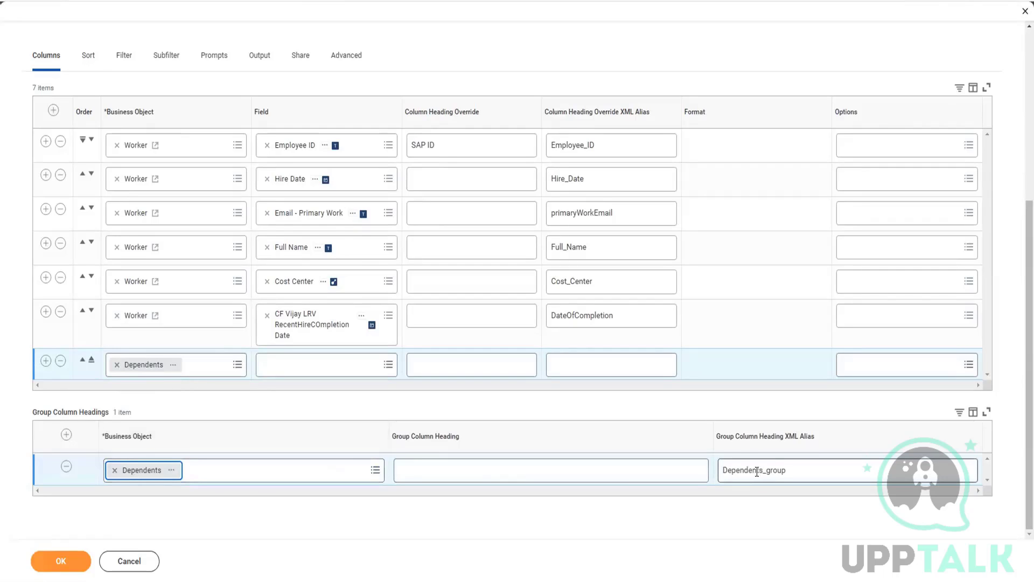
{"action": "left_click", "coordinate": [471, 468]}
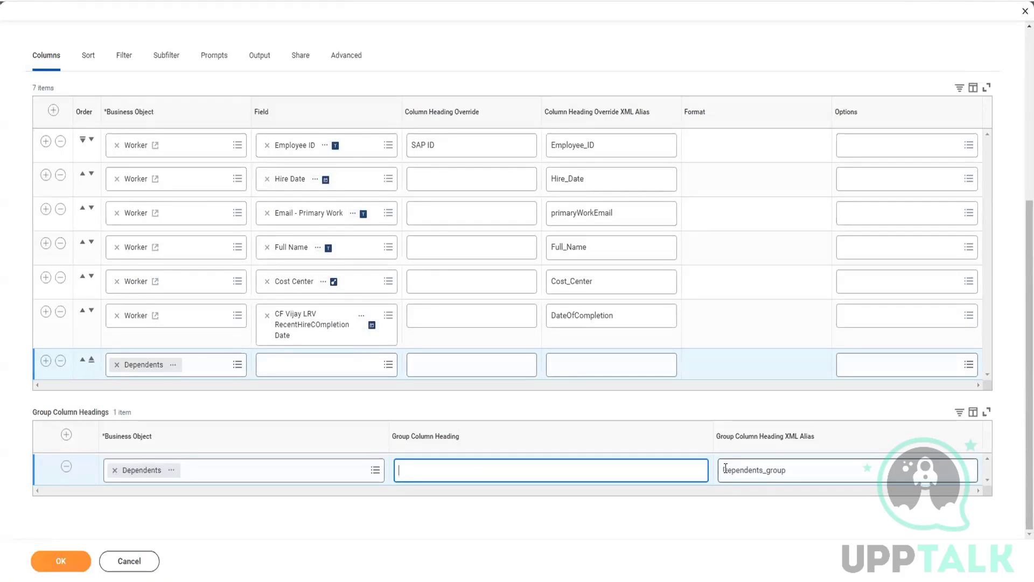
{"action": "left_click_drag", "start_coordinate": [724, 471], "coordinate": [787, 470]}
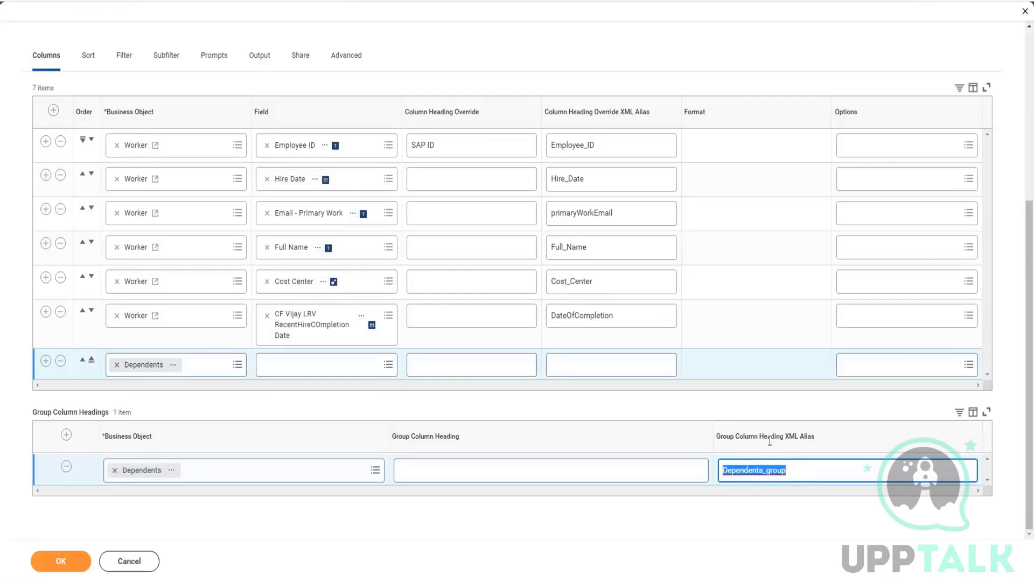
Remove the Dependents column and its group column heading row from the report
{"action": "left_click", "coordinate": [309, 366]}
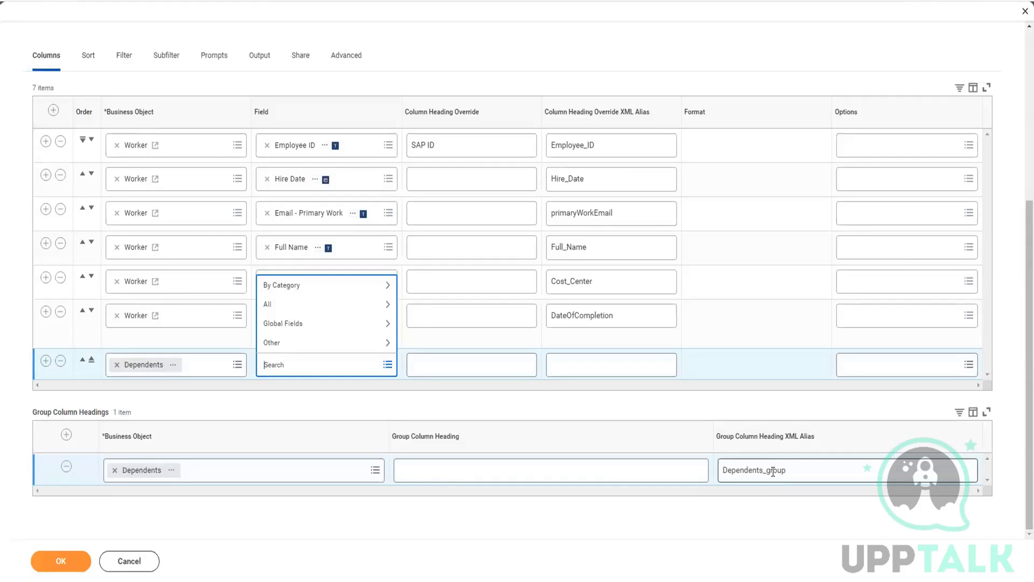
{"action": "left_click", "coordinate": [645, 397]}
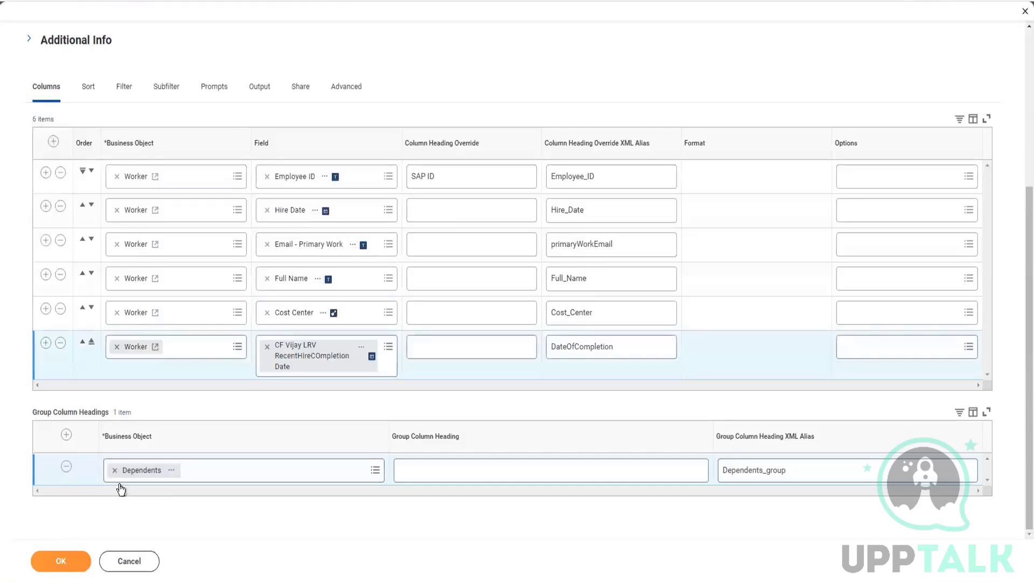
{"action": "left_click", "coordinate": [66, 467]}
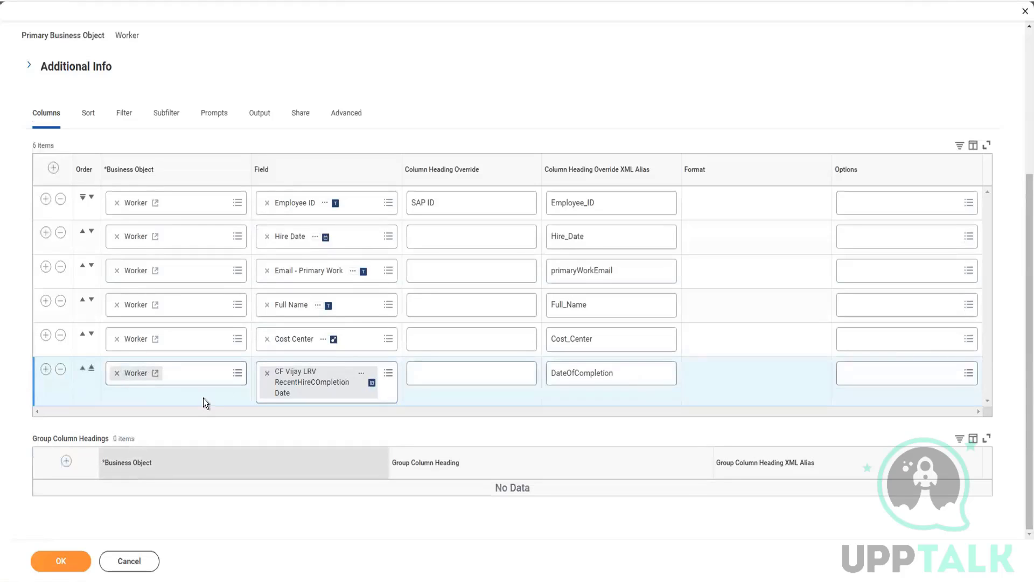
Review the report's filter conditions on instances, and leave editing by discarding the changes
{"action": "scroll", "coordinate": [202, 400], "scroll_direction": "up", "scroll_amount": 4}
{"action": "left_click", "coordinate": [124, 324]}
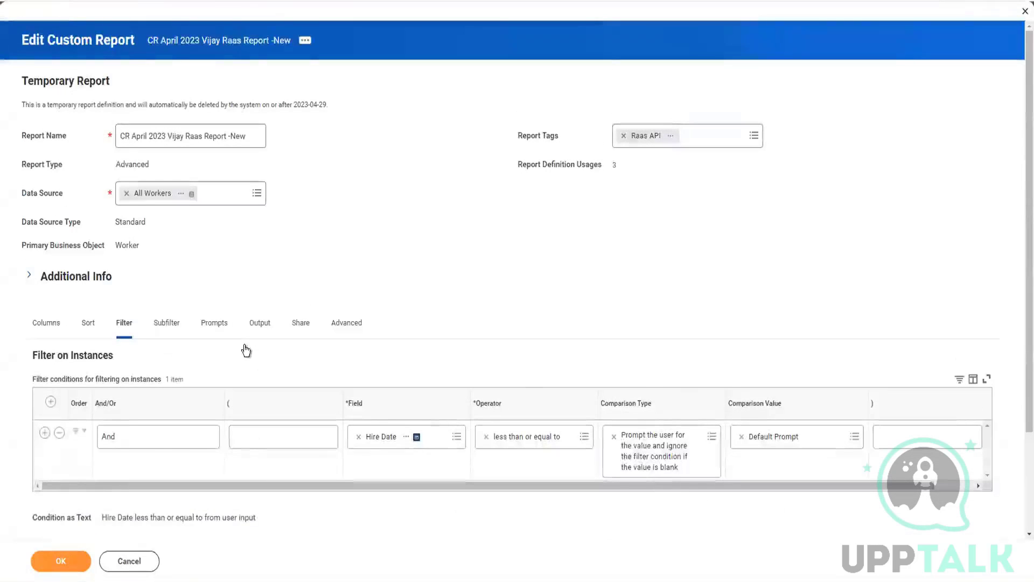
{"action": "scroll", "coordinate": [226, 361], "scroll_direction": "down", "scroll_amount": 1}
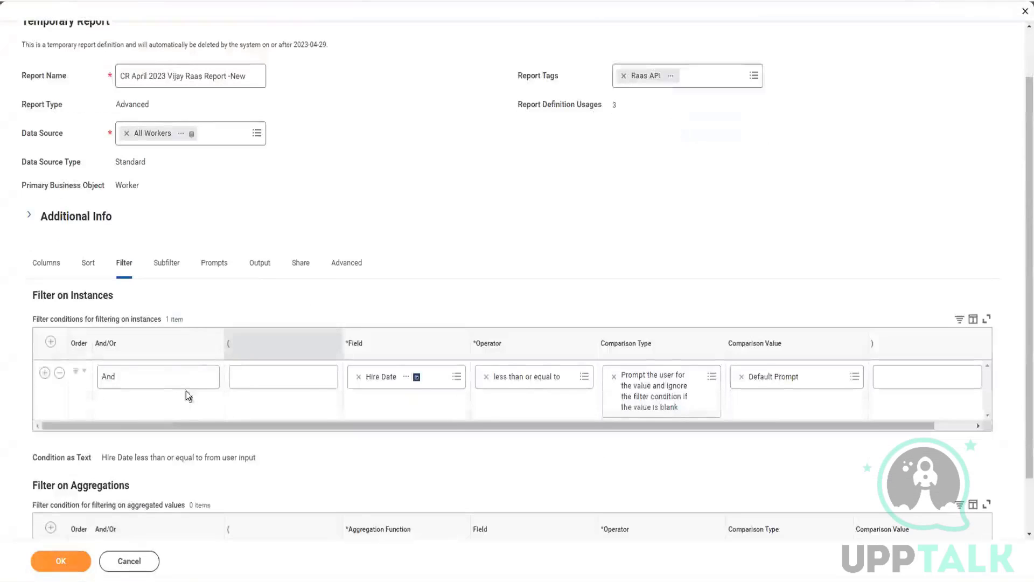
{"action": "left_click", "coordinate": [129, 566]}
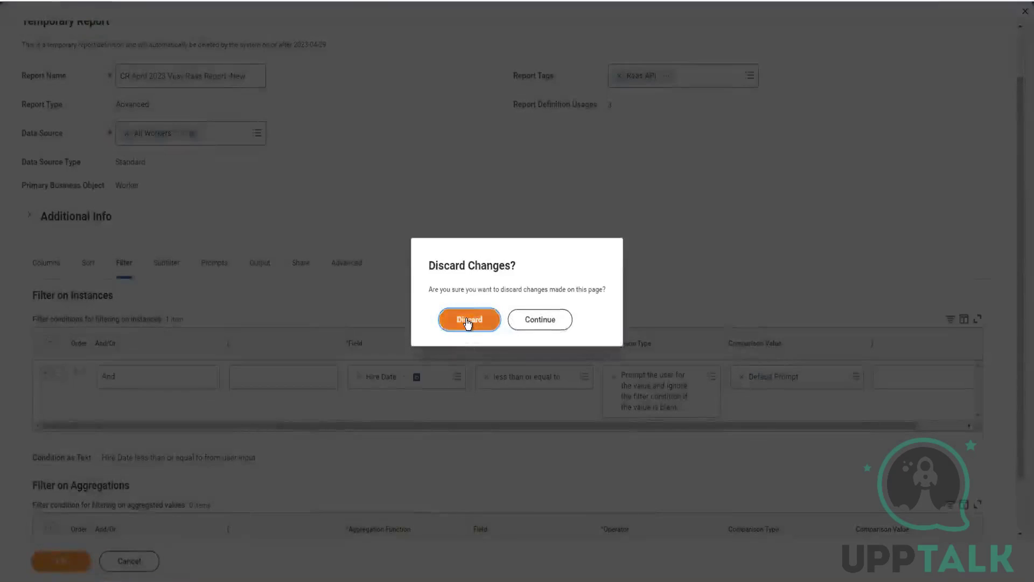
{"action": "left_click", "coordinate": [468, 321]}
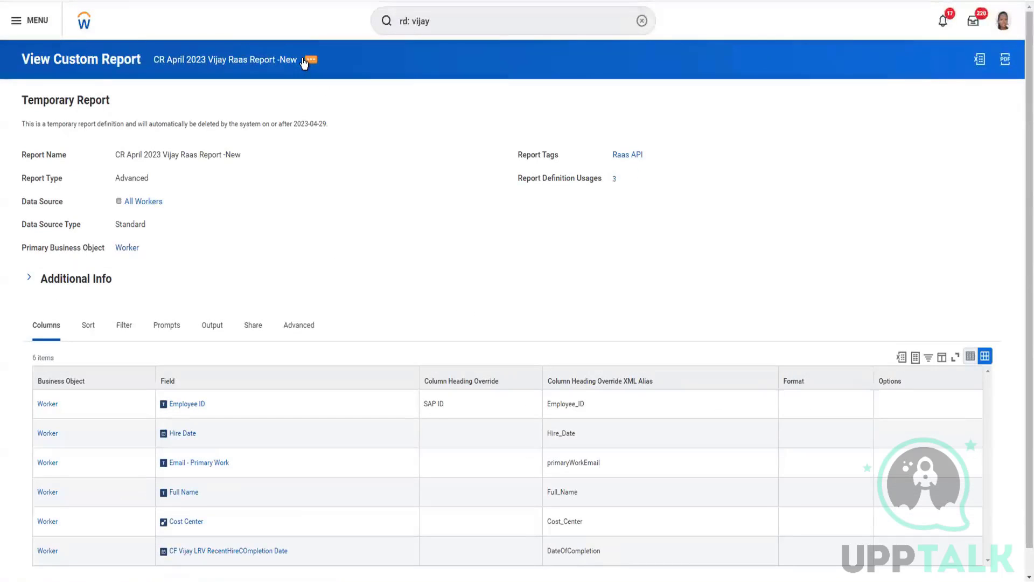
View the custom report's related actions and look through its advanced options
{"action": "left_click", "coordinate": [305, 62]}
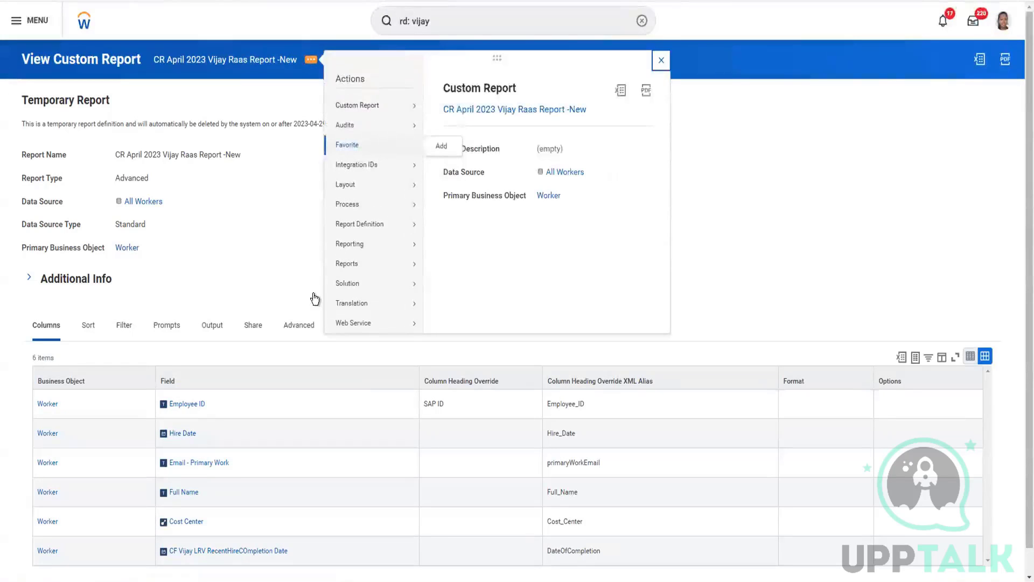
{"action": "left_click", "coordinate": [316, 326]}
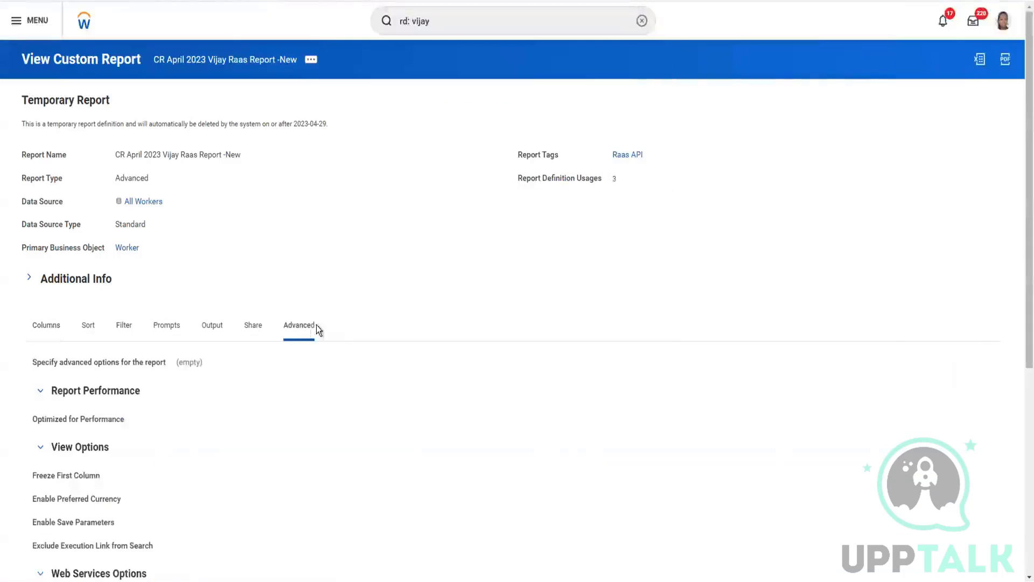
{"action": "scroll", "coordinate": [323, 399], "scroll_direction": "down", "scroll_amount": 3}
{"action": "scroll", "coordinate": [330, 358], "scroll_direction": "up", "scroll_amount": 3}
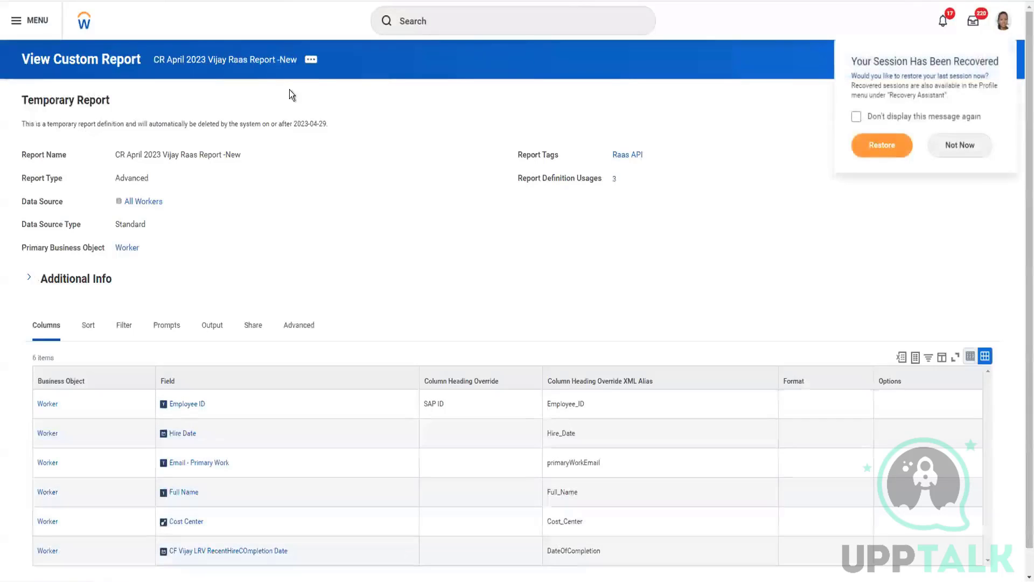
Dismiss the session recovery offer and display the report's web service URLs for the hire date 2023-04-25
{"action": "left_click", "coordinate": [948, 144]}
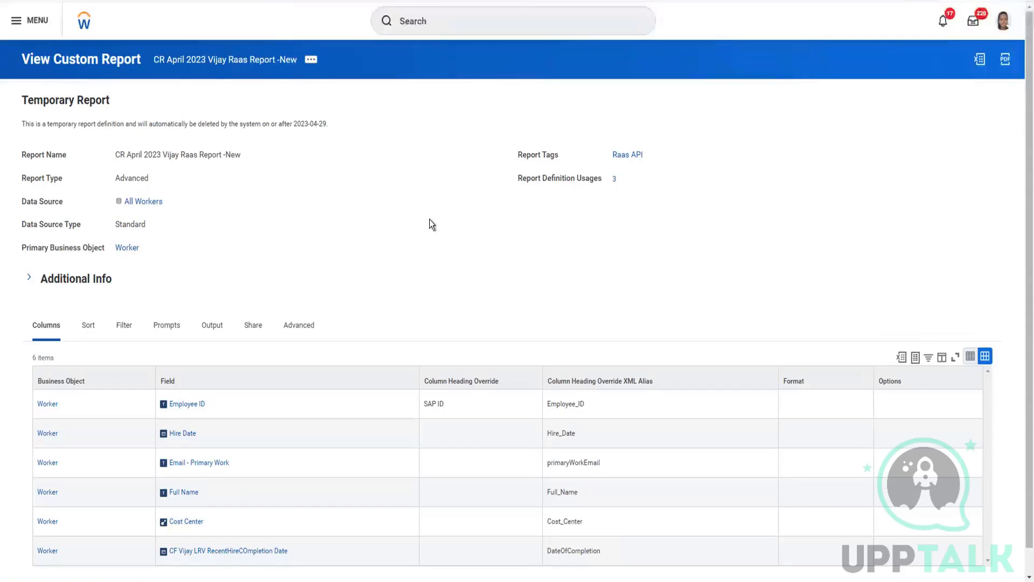
{"action": "left_click", "coordinate": [311, 59]}
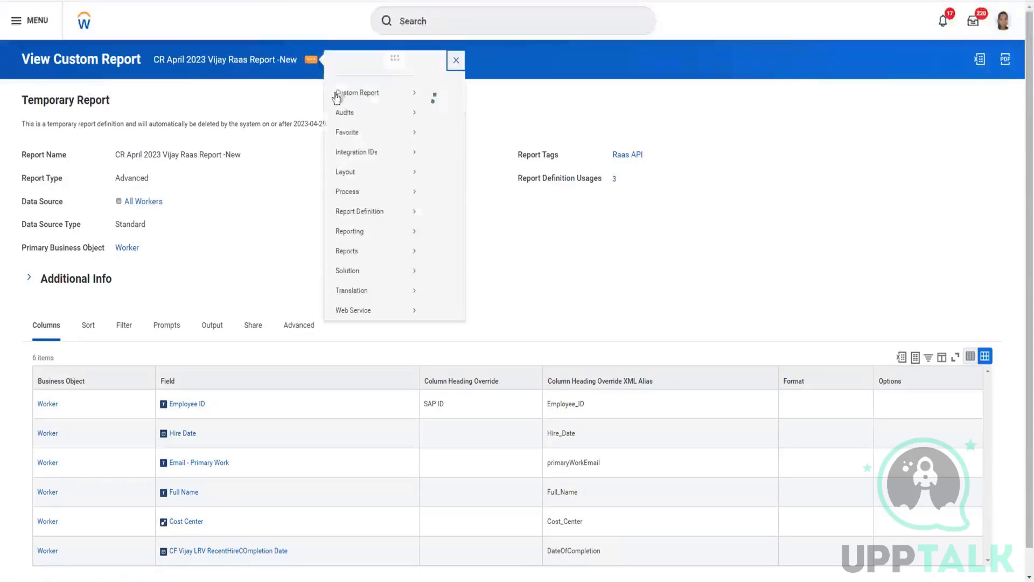
{"action": "mouse_move", "coordinate": [357, 326]}
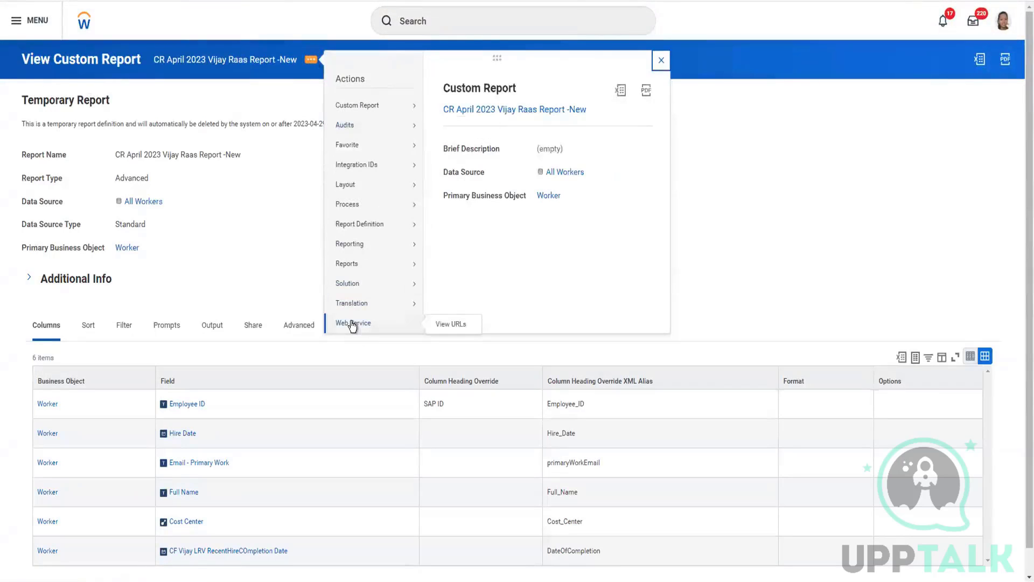
{"action": "left_click", "coordinate": [449, 325]}
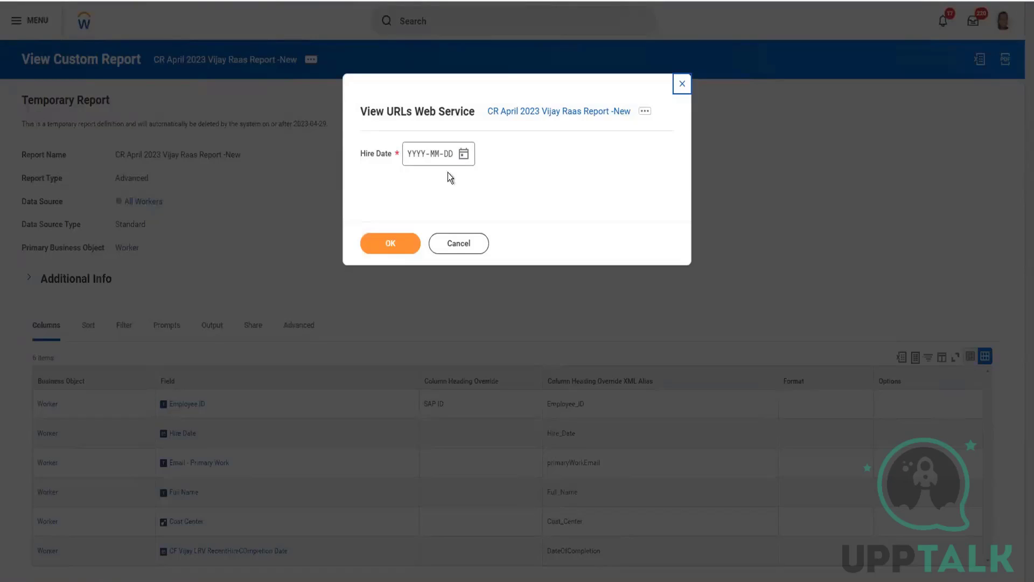
{"action": "left_click", "coordinate": [464, 155]}
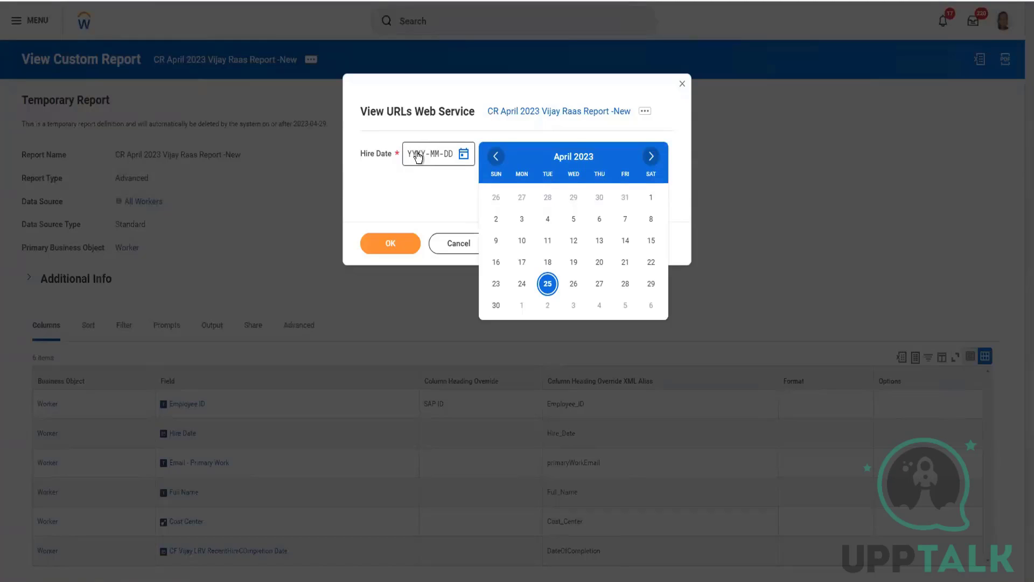
{"action": "left_click", "coordinate": [548, 283]}
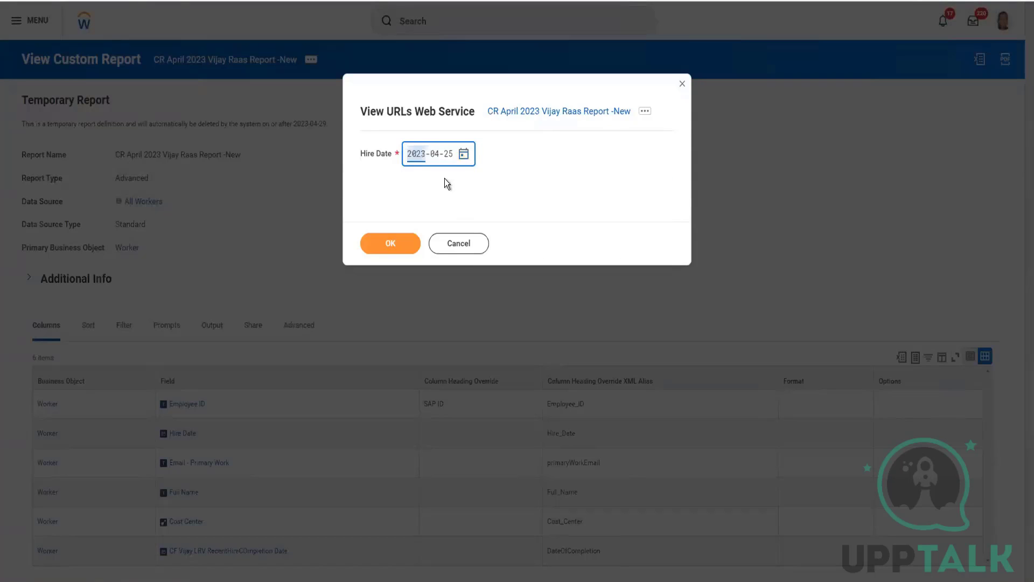
{"action": "left_click", "coordinate": [392, 245]}
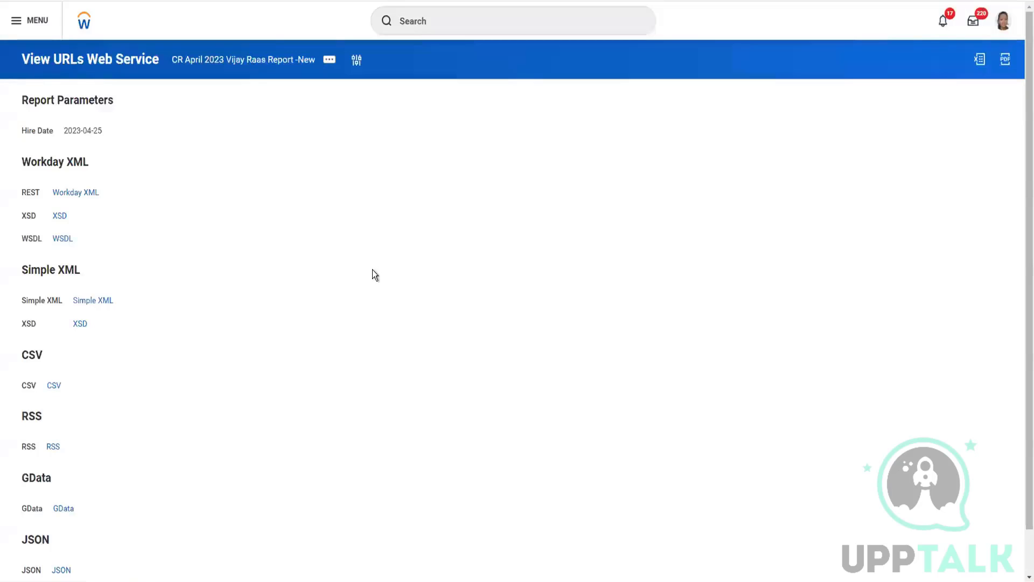
Look over the web service URLs, open the Workday XML XSD, and examine its Report_EntryType elements from Employee_ID to DateOfCompletion
{"action": "scroll", "coordinate": [376, 275], "scroll_direction": "down", "scroll_amount": 1}
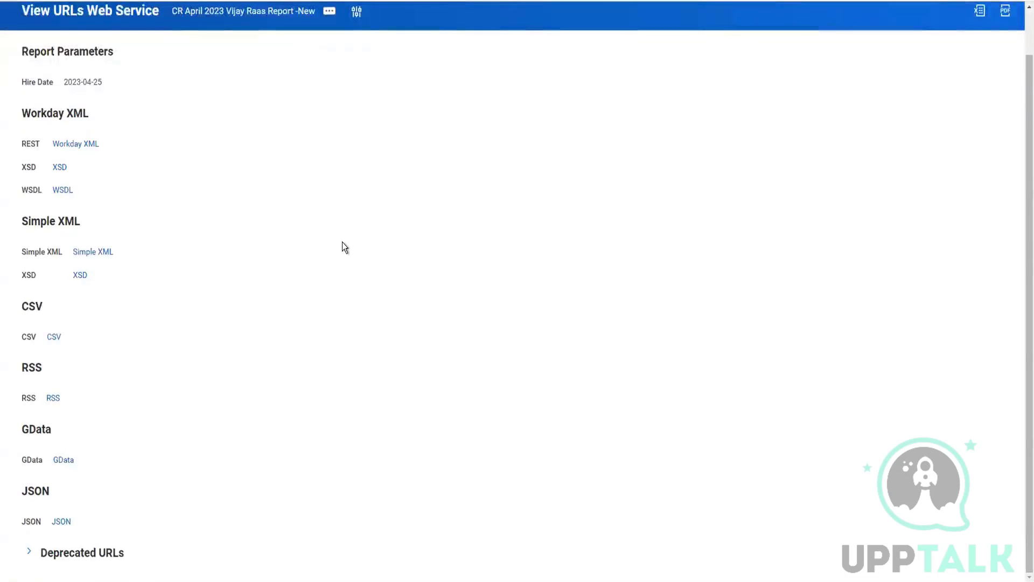
{"action": "scroll", "coordinate": [342, 245], "scroll_direction": "up", "scroll_amount": 1}
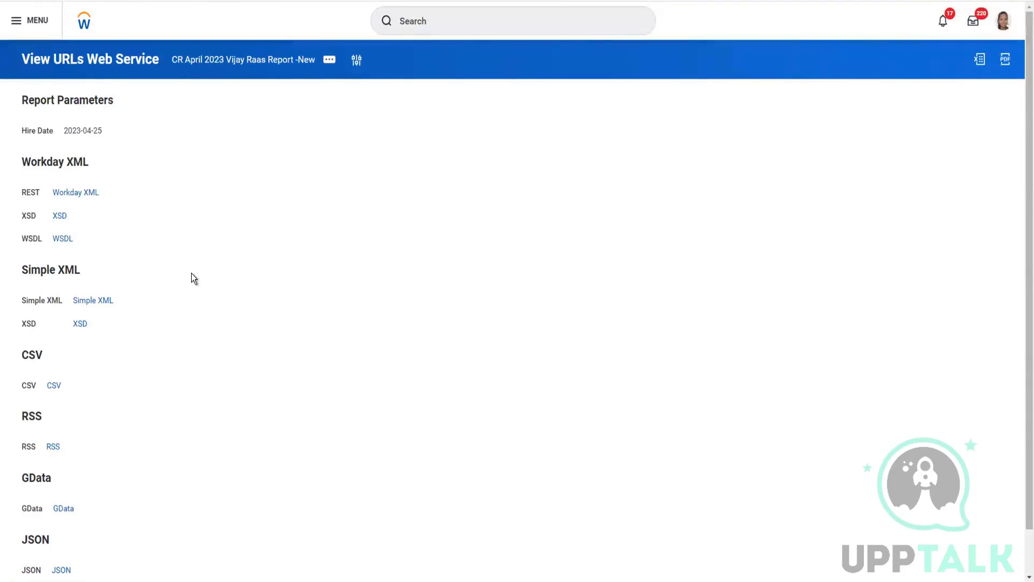
{"action": "left_click", "coordinate": [70, 216]}
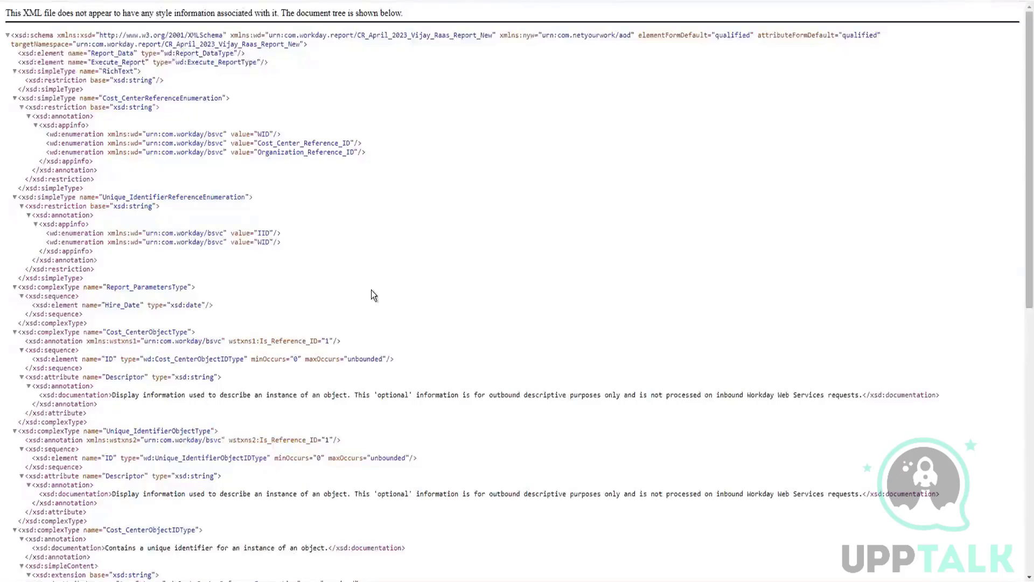
{"action": "scroll", "coordinate": [370, 287], "scroll_direction": "down", "scroll_amount": 7}
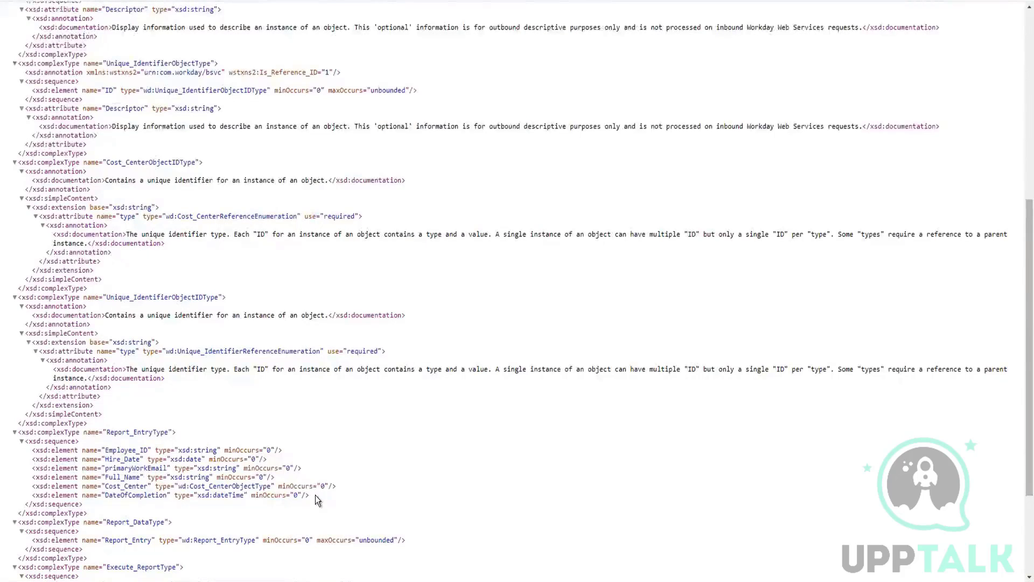
{"action": "left_click_drag", "start_coordinate": [315, 496], "coordinate": [31, 449]}
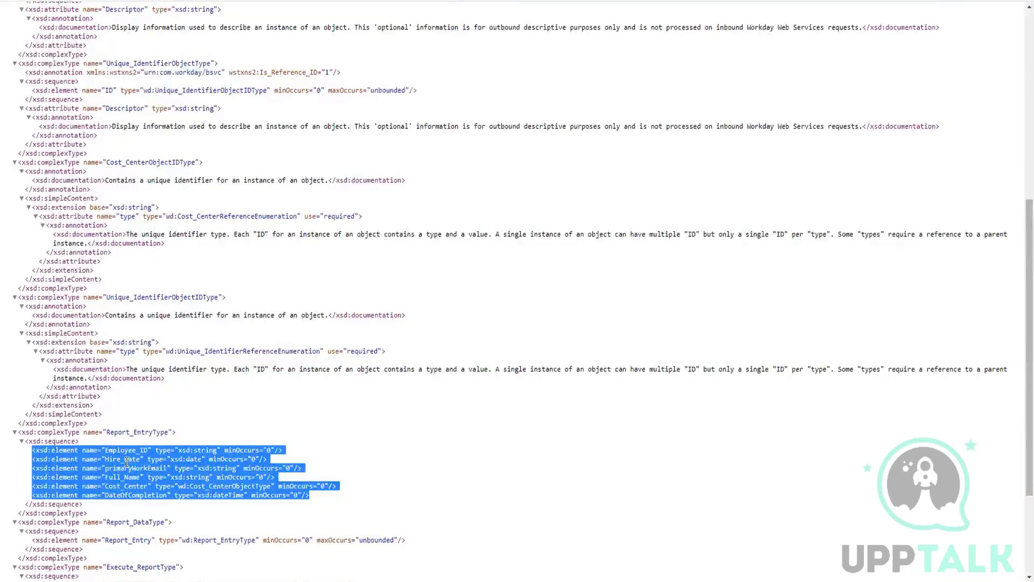
{"action": "scroll", "coordinate": [195, 364], "scroll_direction": "down", "scroll_amount": 3}
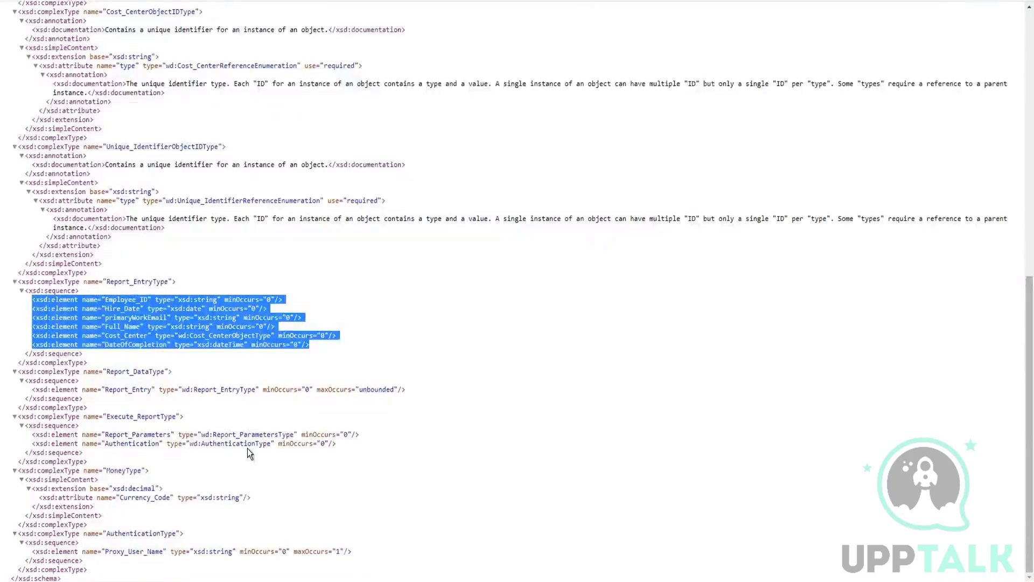
{"action": "scroll", "coordinate": [248, 448], "scroll_direction": "up", "scroll_amount": 10}
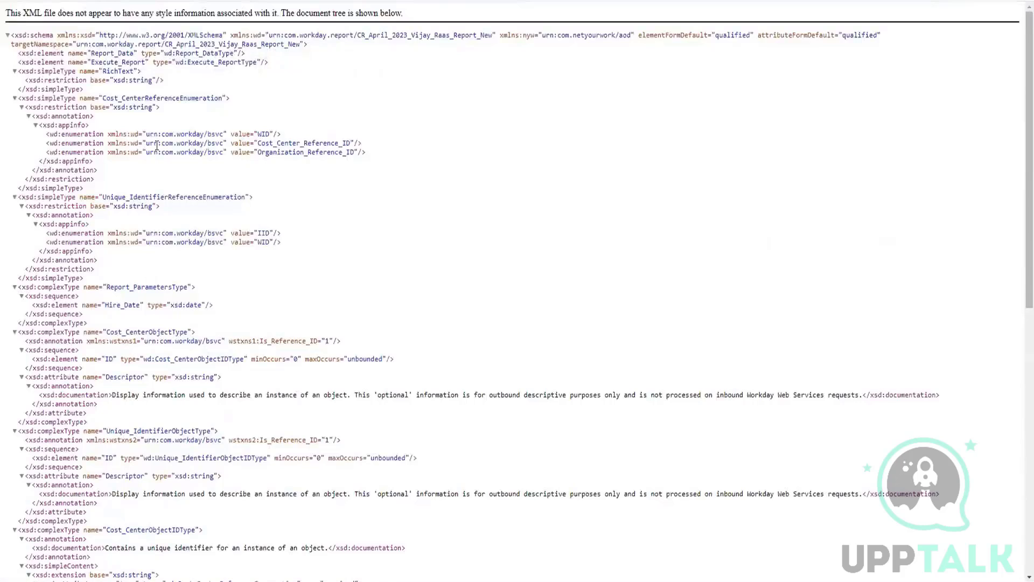
Examine the xmlns:wd namespace declaration in the schema element of the report's XSD
{"action": "right_click", "coordinate": [348, 96]}
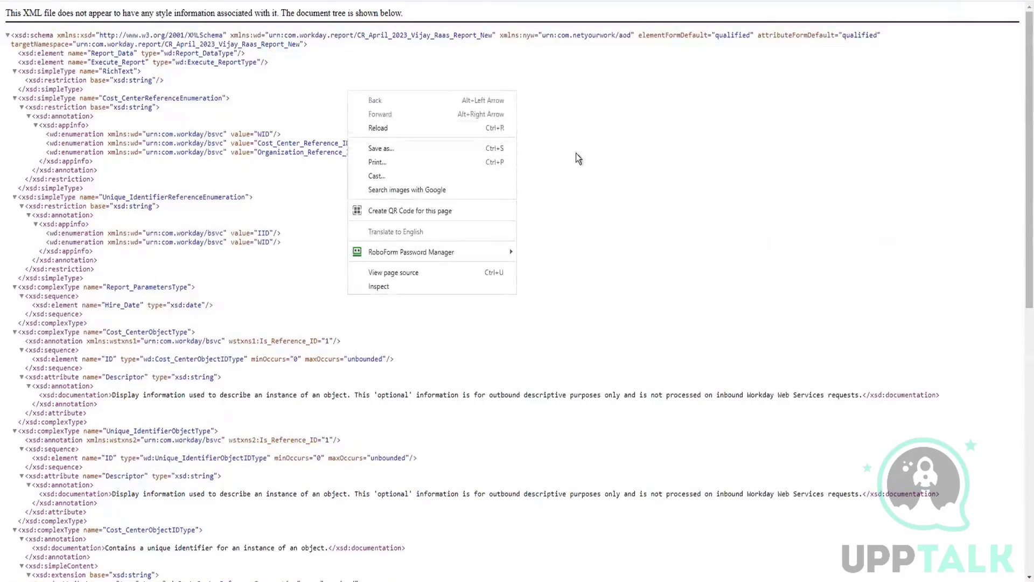
{"action": "left_click", "coordinate": [381, 59]}
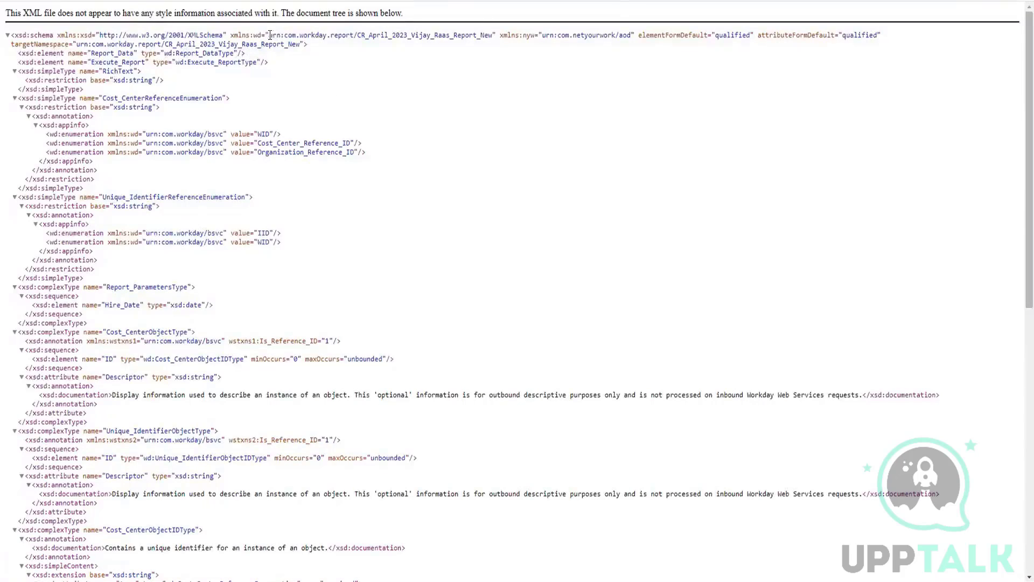
{"action": "left_click_drag", "start_coordinate": [270, 35], "coordinate": [493, 36]}
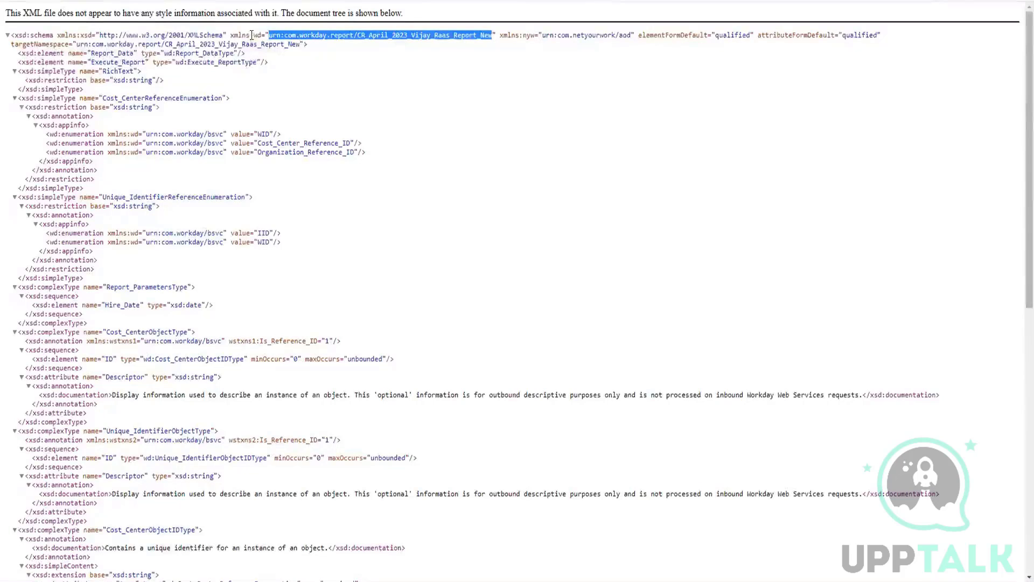
{"action": "left_click", "coordinate": [316, 74]}
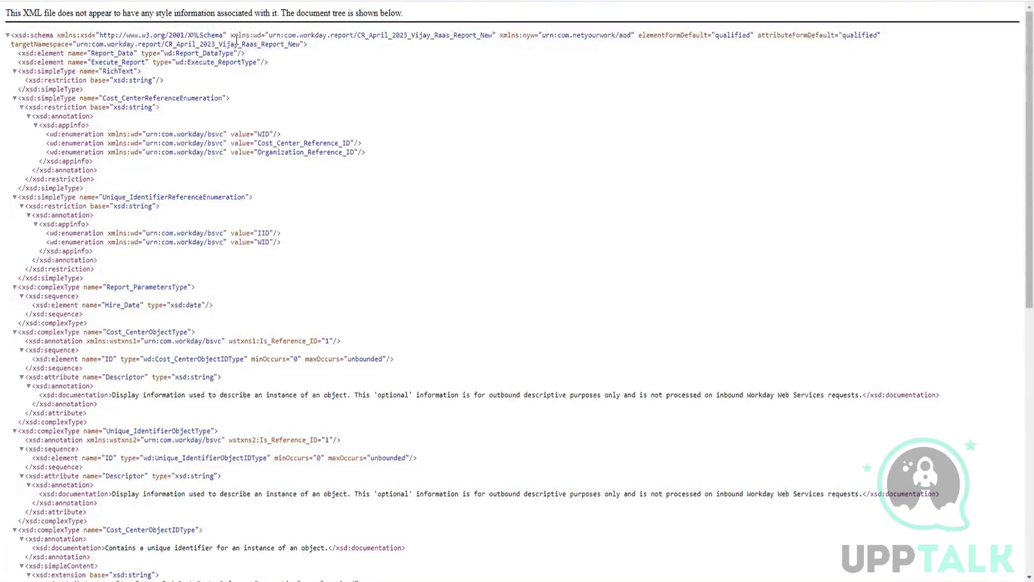
{"action": "left_click_drag", "start_coordinate": [232, 36], "coordinate": [492, 37]}
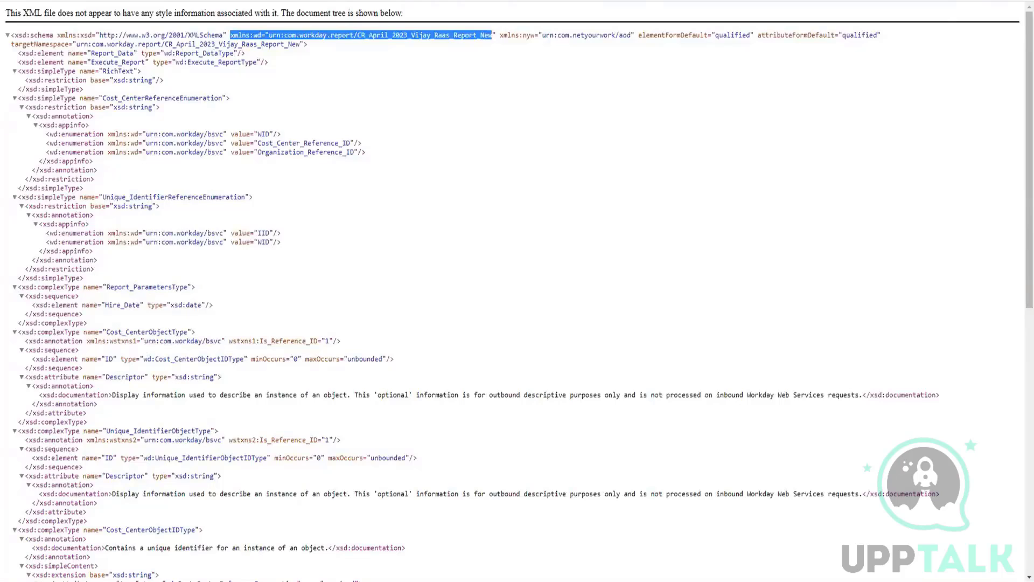
Return to the web service URLs, look over the available formats, and open the Workday XML REST link
{"action": "left_click", "coordinate": [370, 0]}
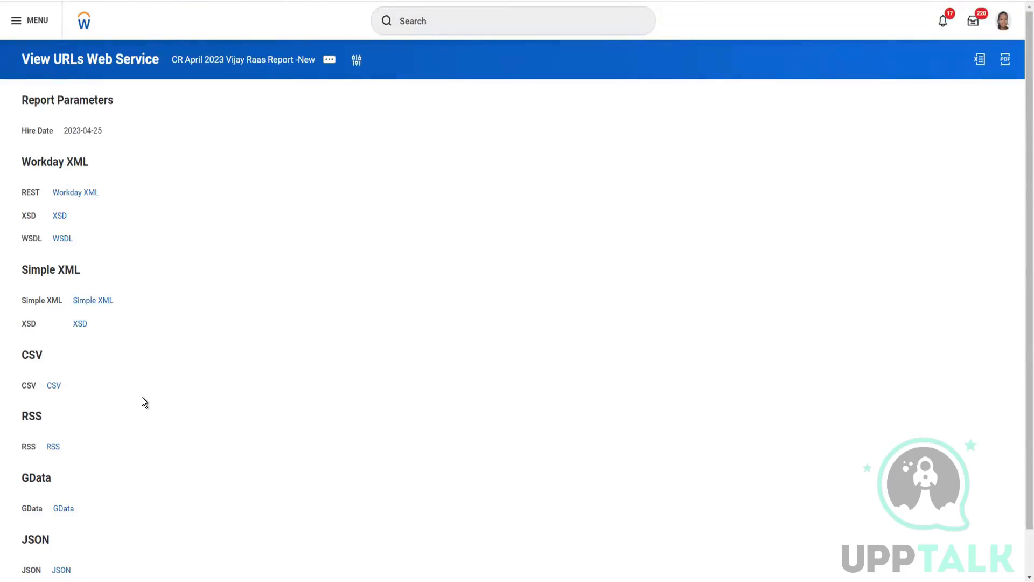
{"action": "scroll", "coordinate": [142, 397], "scroll_direction": "down", "scroll_amount": 1}
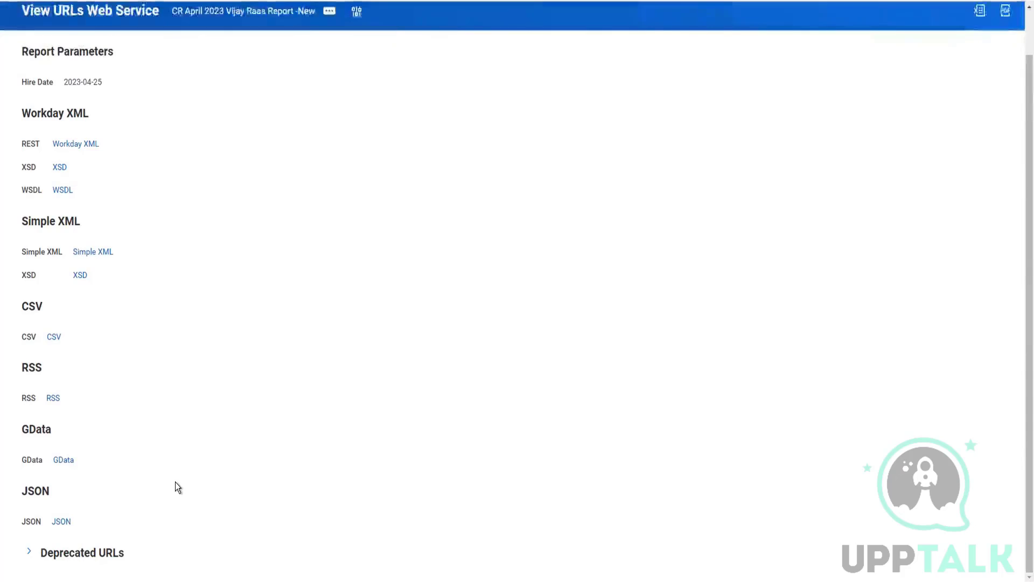
{"action": "scroll", "coordinate": [177, 487], "scroll_direction": "up", "scroll_amount": 1}
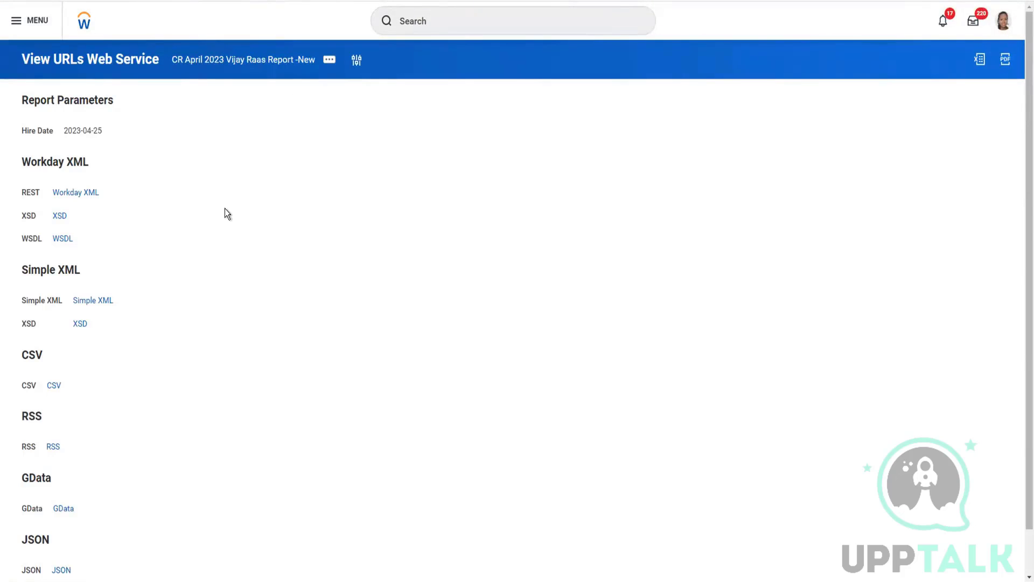
{"action": "mouse_move", "coordinate": [105, 199]}
{"action": "left_click", "coordinate": [104, 196]}
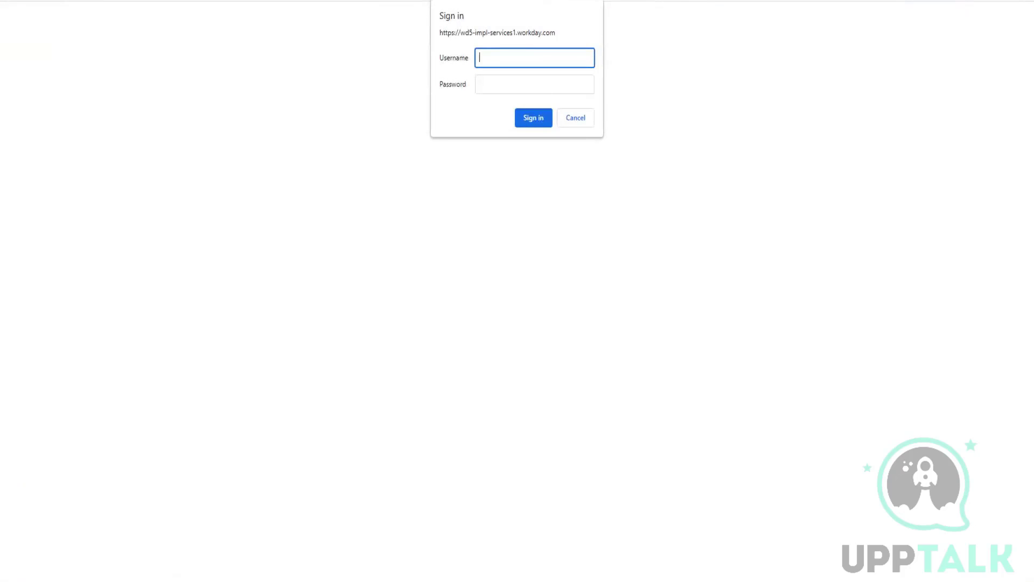
Paste the account password into the Workday services sign-in prompt
{"action": "left_click", "coordinate": [210, 581]}
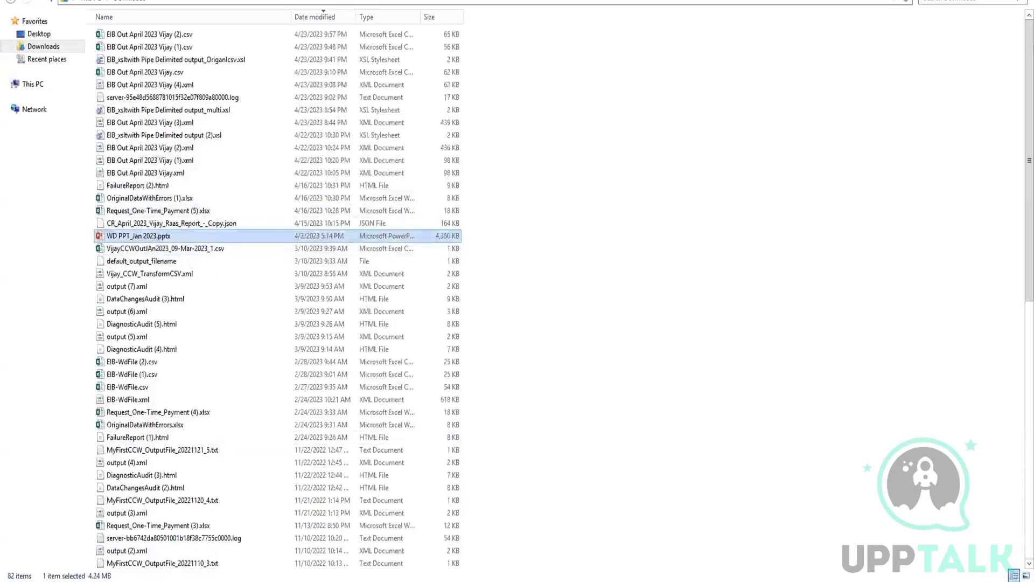
{"action": "left_click", "coordinate": [497, 66]}
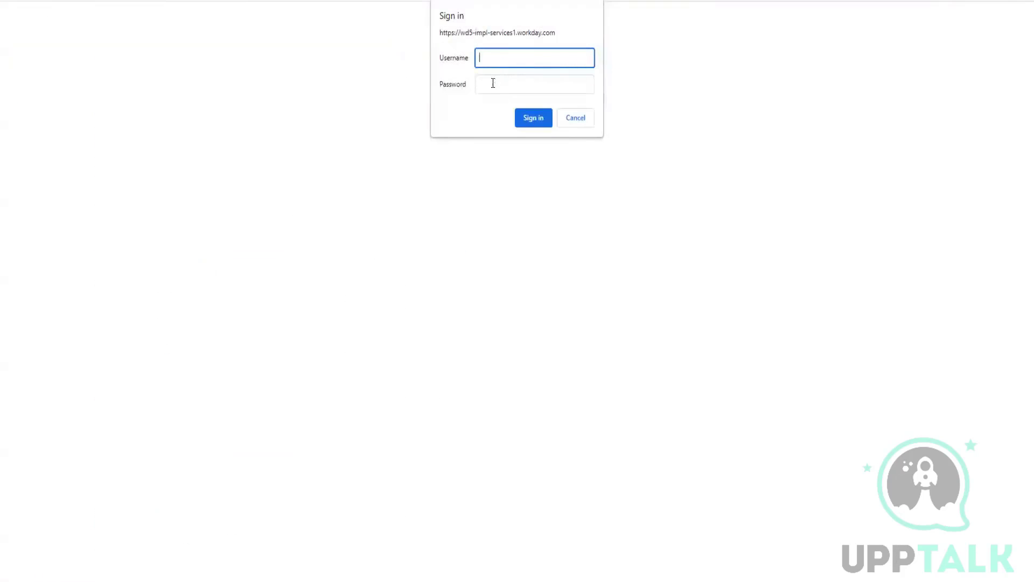
{"action": "left_click", "coordinate": [493, 83]}
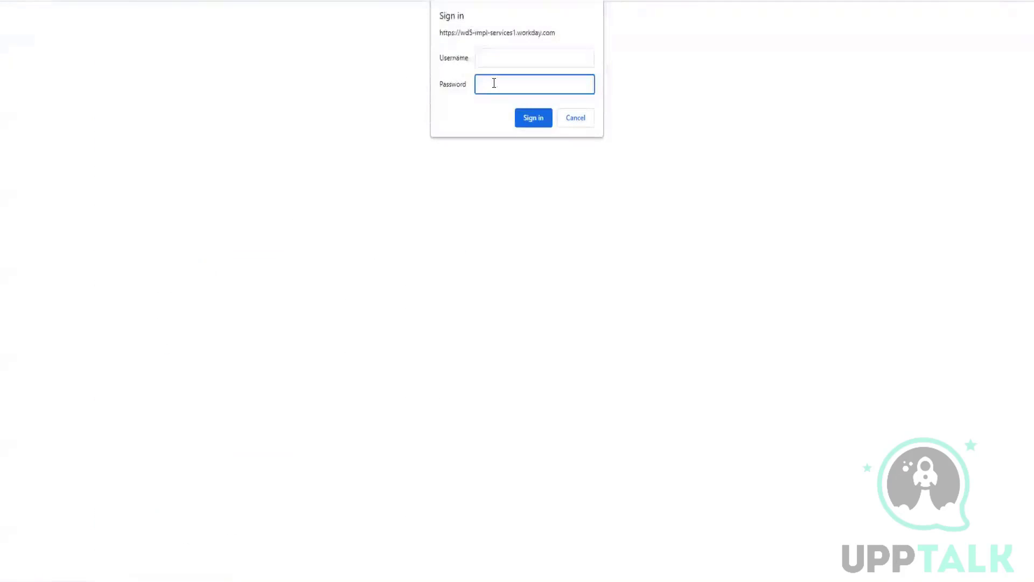
{"action": "key", "text": "ctrl+v"}
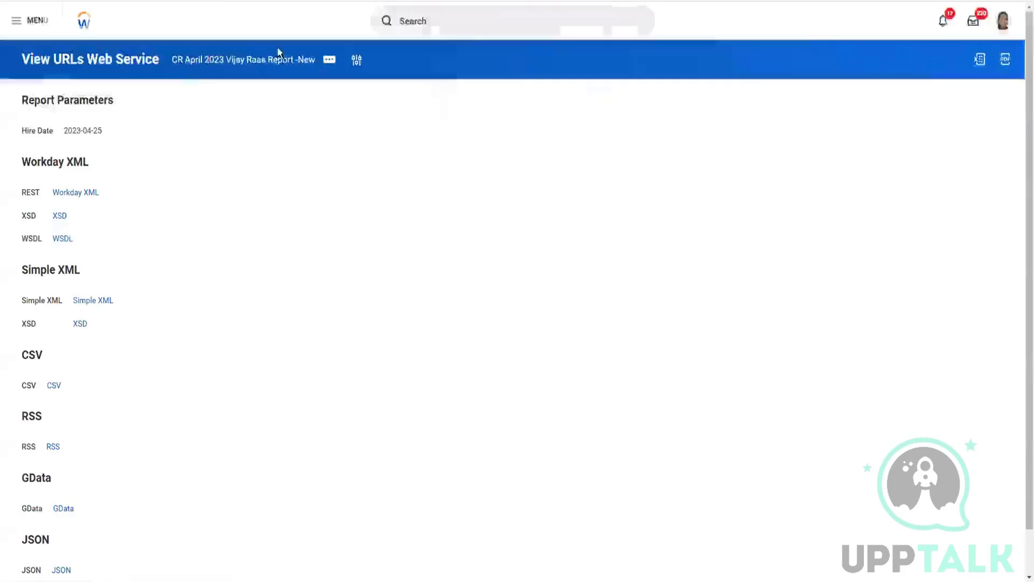
View the custom report's definition in a new tab, and return to the sign-in prompt's username field
{"action": "right_click", "coordinate": [208, 66]}
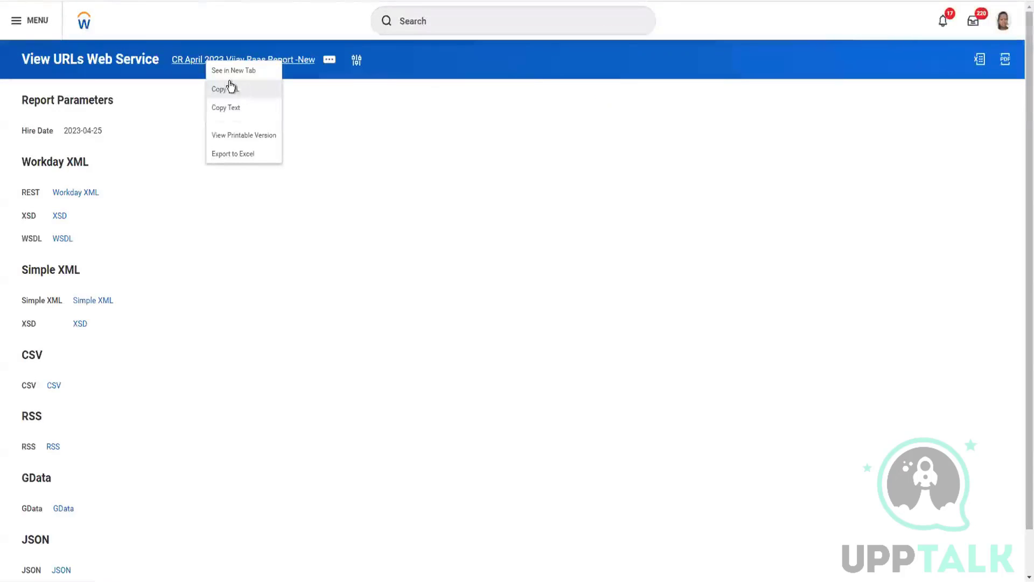
{"action": "left_click", "coordinate": [228, 73]}
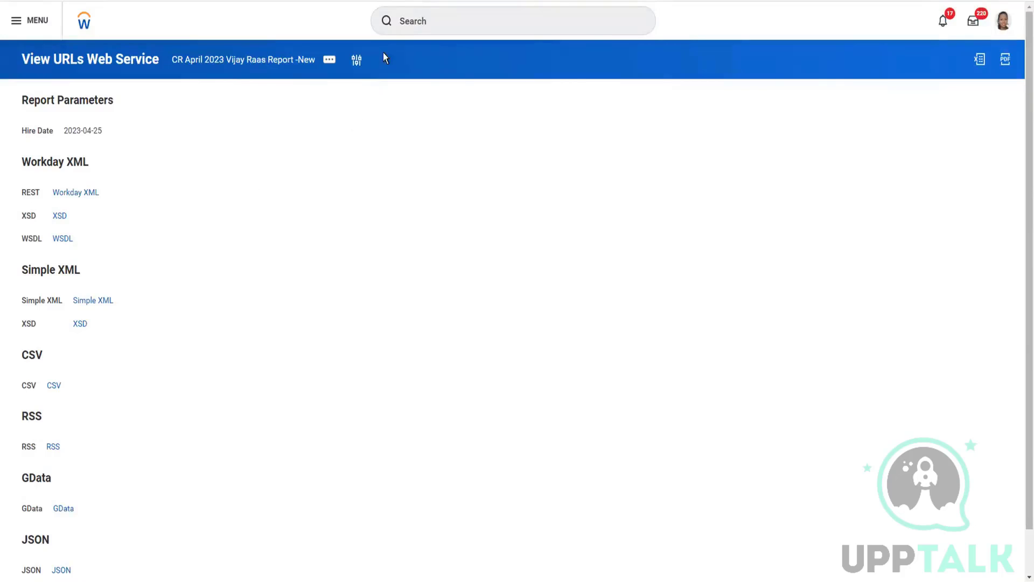
{"action": "left_click", "coordinate": [377, 1]}
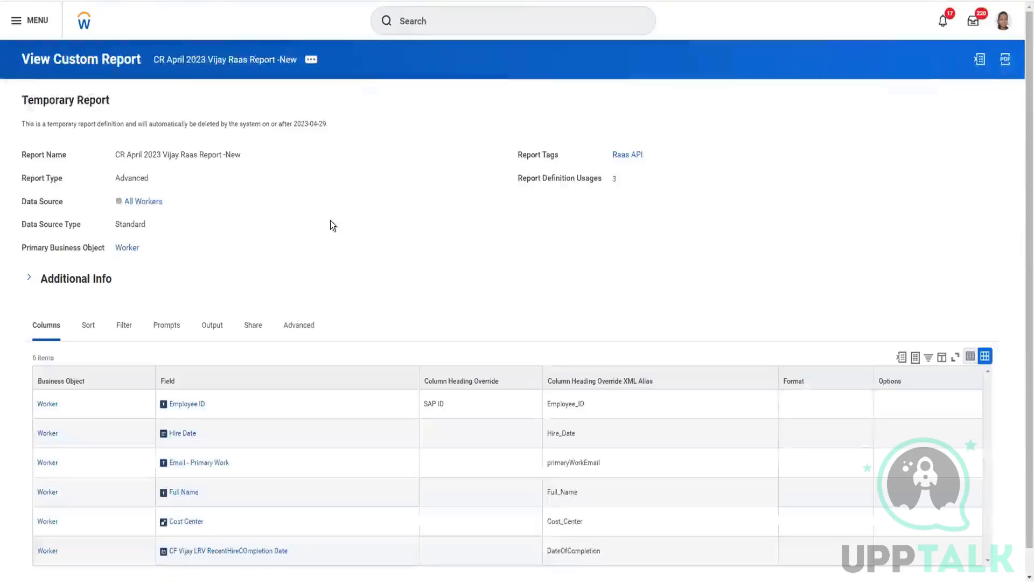
{"action": "key", "text": "ctrl+Tab"}
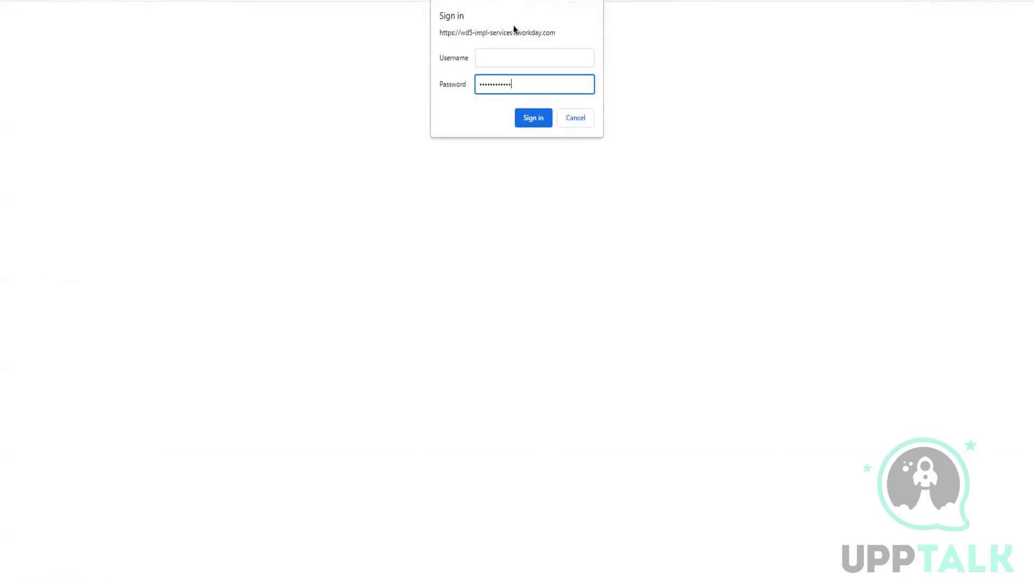
{"action": "left_click", "coordinate": [491, 61]}
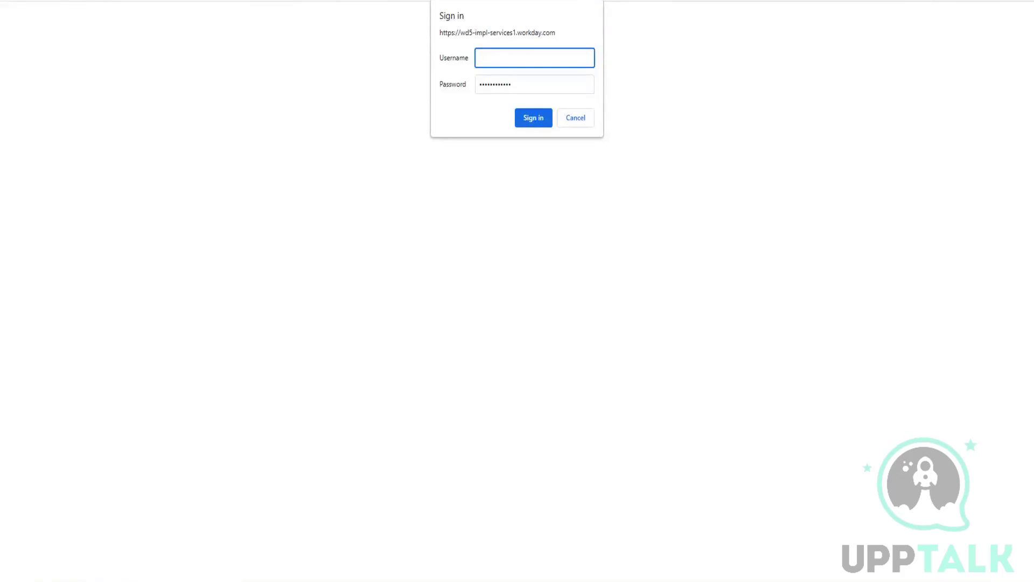
Try adding ?format=json to the end of the Workday XML report URL, remove it, and load the original address
{"action": "left_click", "coordinate": [83, 0]}
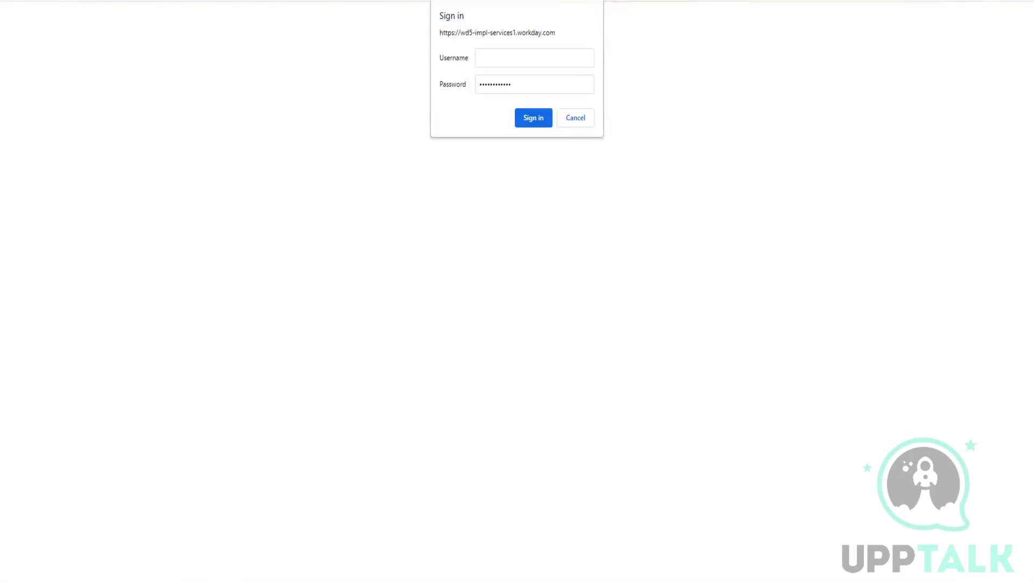
{"action": "type", "text": "?"}
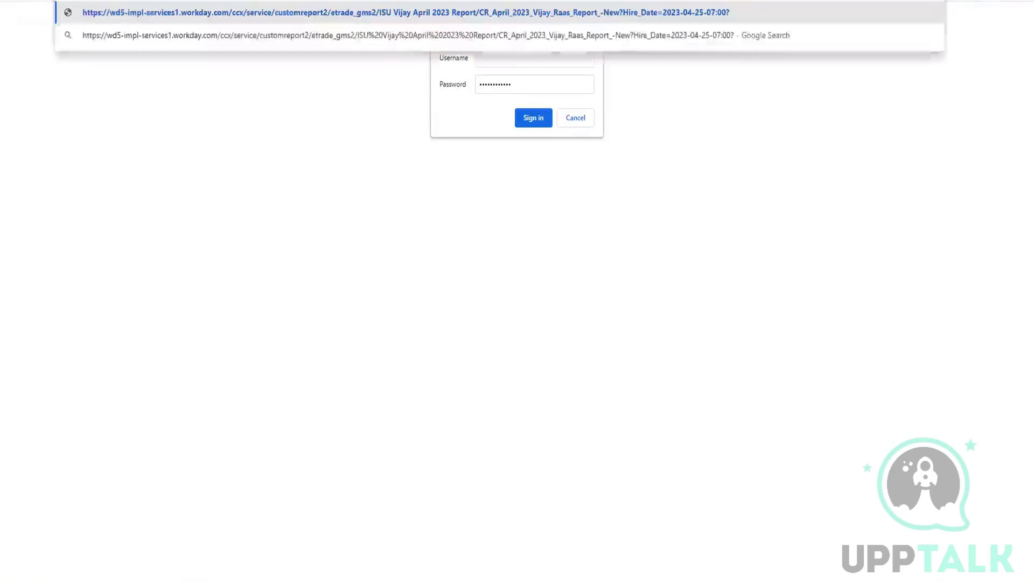
{"action": "type", "text": "fo"}
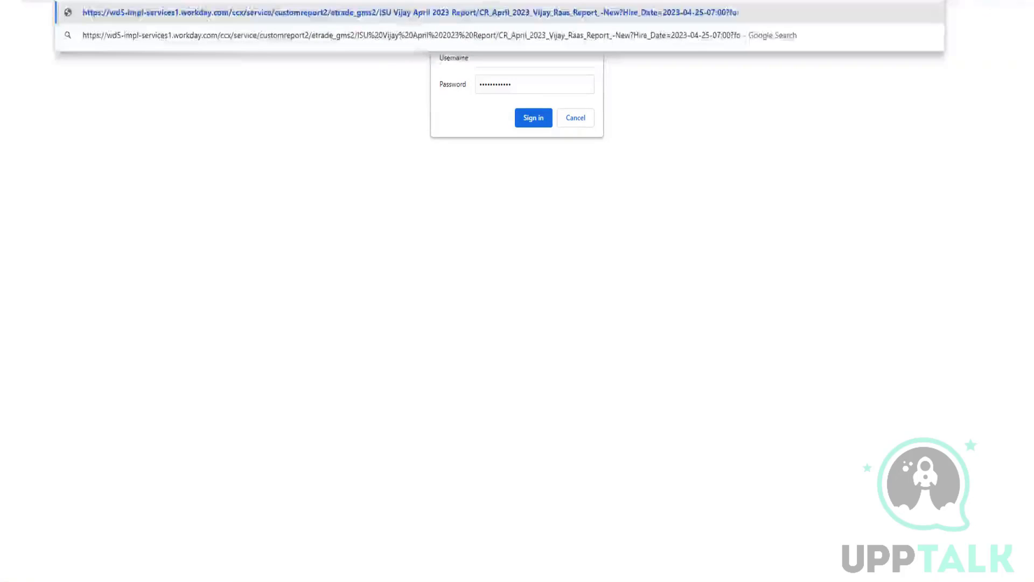
{"action": "type", "text": "rmat"}
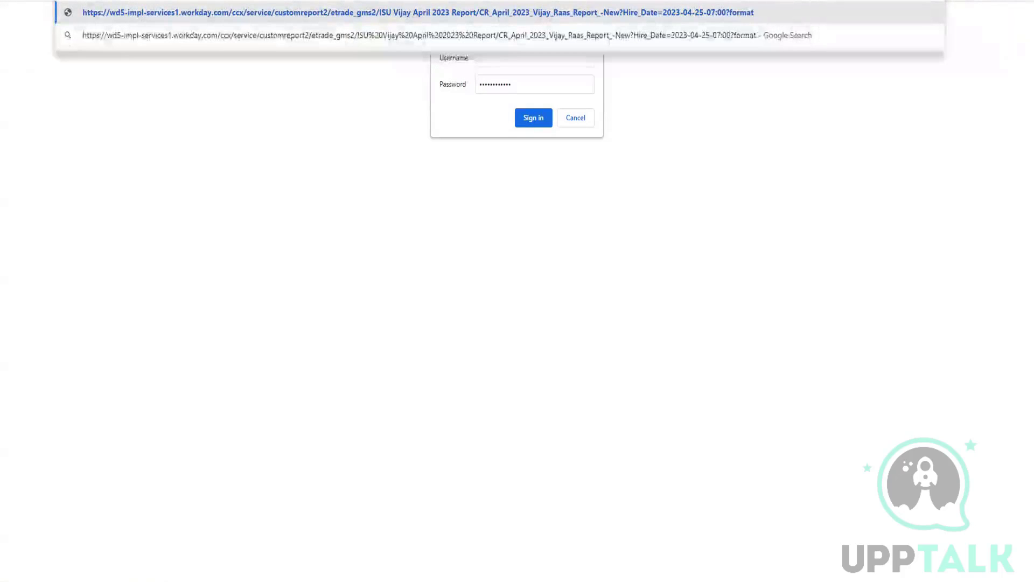
{"action": "type", "text": "=json"}
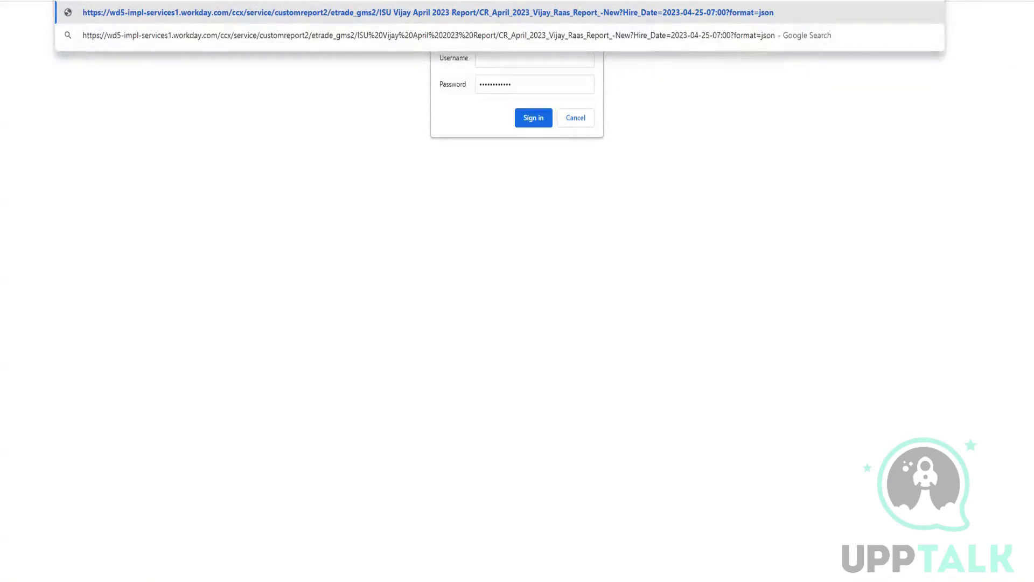
{"action": "key", "text": "BackSpace"}
{"action": "key", "text": "BackSpace"}
{"action": "key", "text": "BackSpace"}
{"action": "key", "text": "BackSpace"}
{"action": "key", "text": "BackSpace"}
{"action": "key", "text": "BackSpace"}
{"action": "key", "text": "BackSpace"}
{"action": "key", "text": "BackSpace"}
{"action": "key", "text": "BackSpace"}
{"action": "key", "text": "BackSpace"}
{"action": "key", "text": "BackSpace"}
{"action": "key", "text": "BackSpace"}
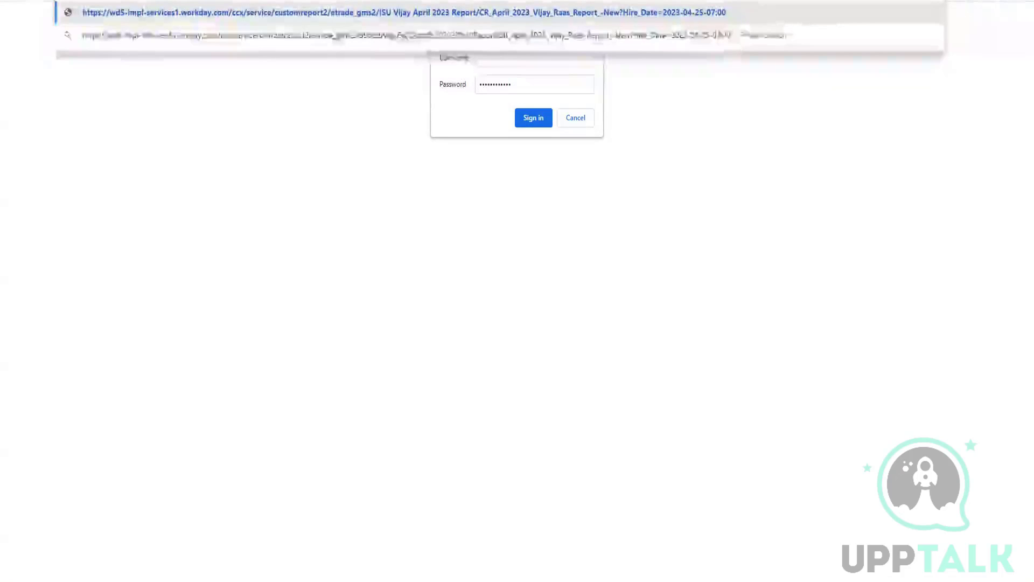
{"action": "key", "text": "Return"}
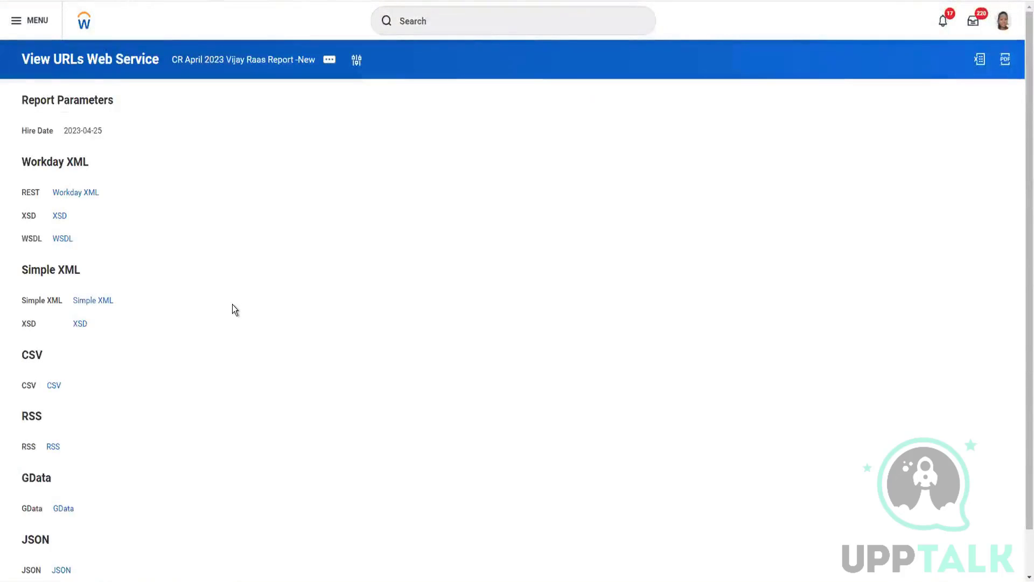
Copy the report's JSON web service URL and paste it as the address in the XSD browser tab
{"action": "scroll", "coordinate": [233, 309], "scroll_direction": "down", "scroll_amount": 1}
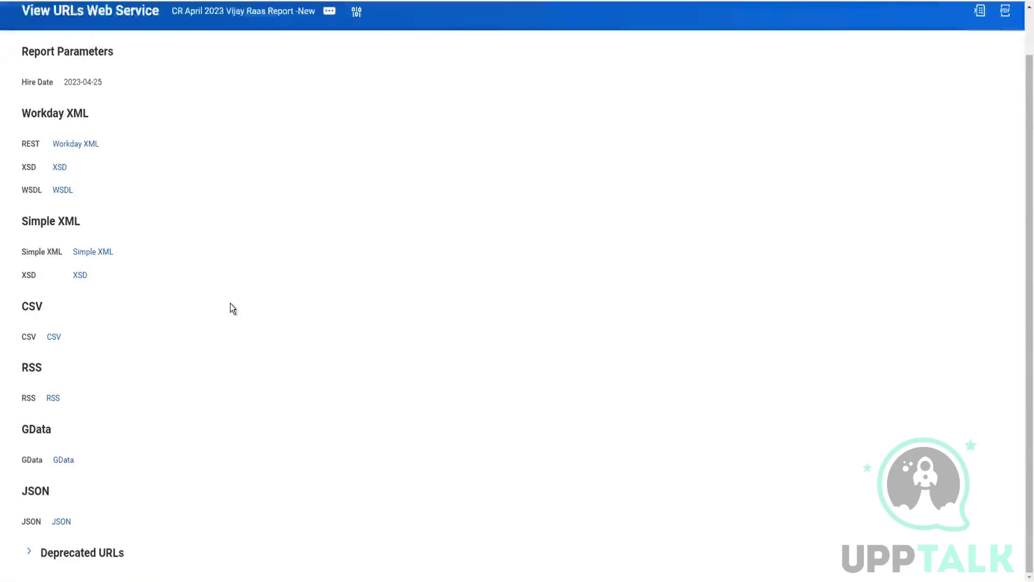
{"action": "mouse_move", "coordinate": [76, 523]}
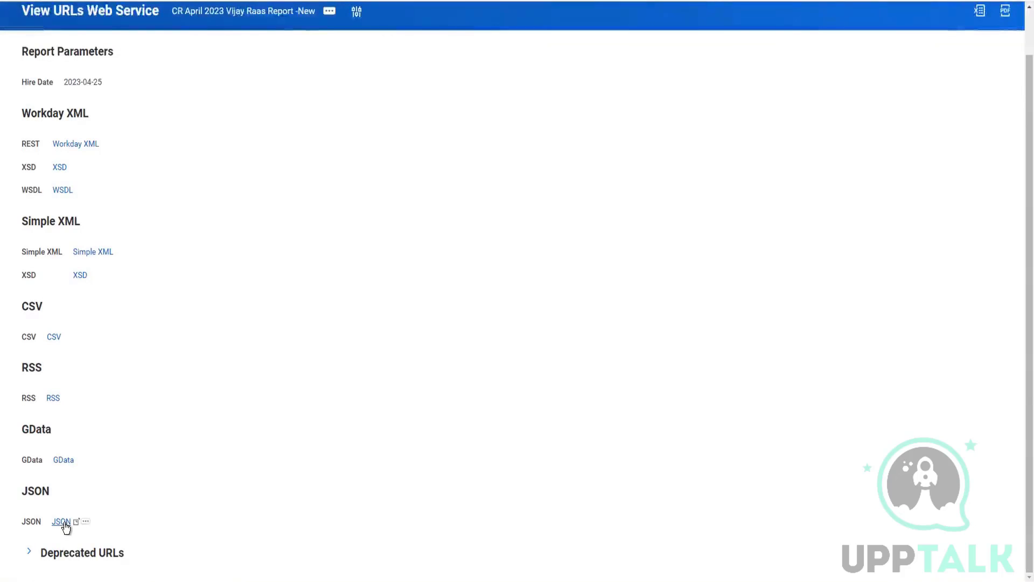
{"action": "right_click", "coordinate": [66, 523]}
{"action": "left_click", "coordinate": [77, 532]}
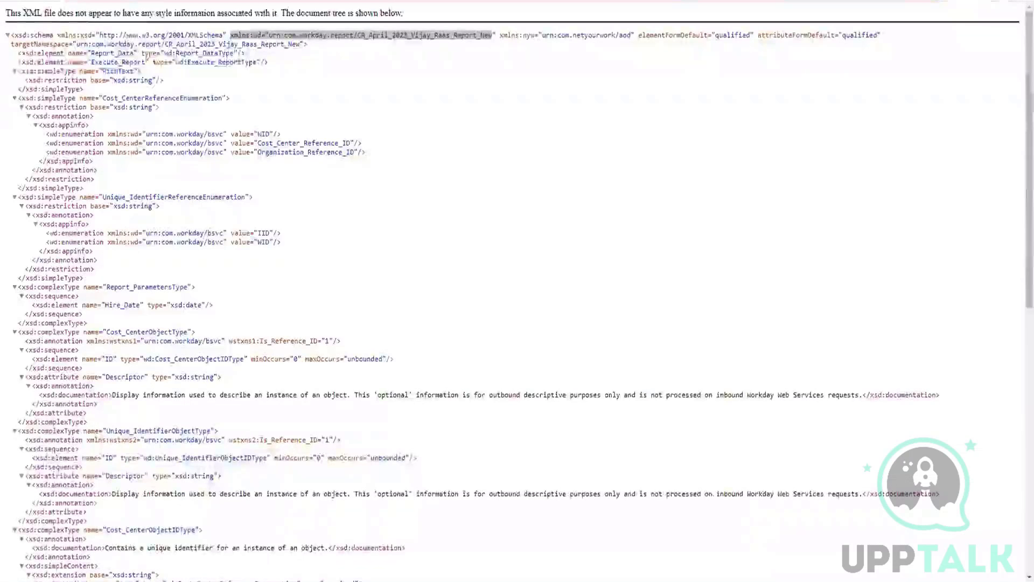
{"action": "key", "text": "ctrl+v"}
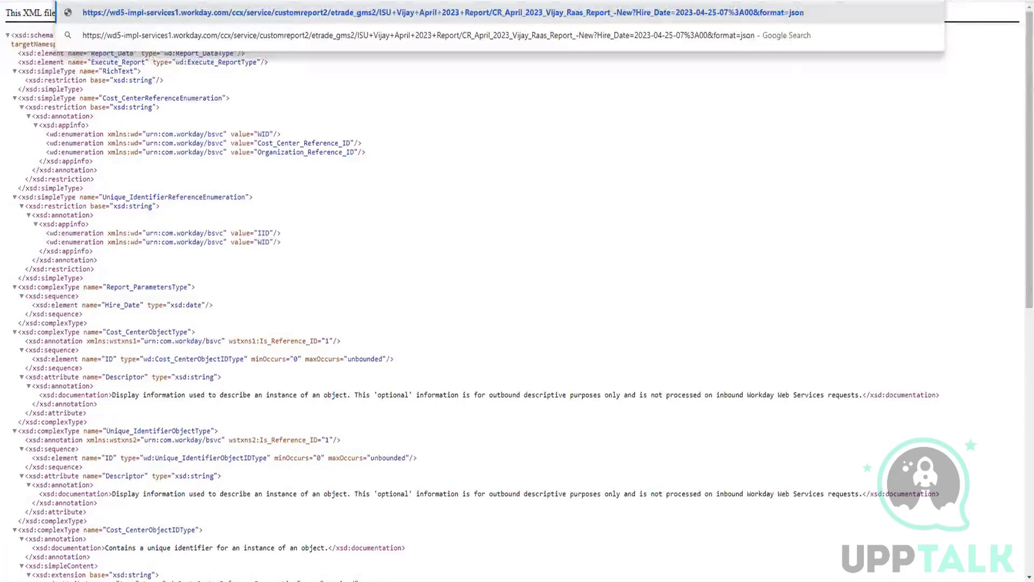
Try changing the pasted URL's format parameter from json to simplexml, and erase the new value
{"action": "key", "text": "BackSpace"}
{"action": "key", "text": "BackSpace"}
{"action": "key", "text": "BackSpace"}
{"action": "key", "text": "BackSpace"}
{"action": "type", "text": "s"}
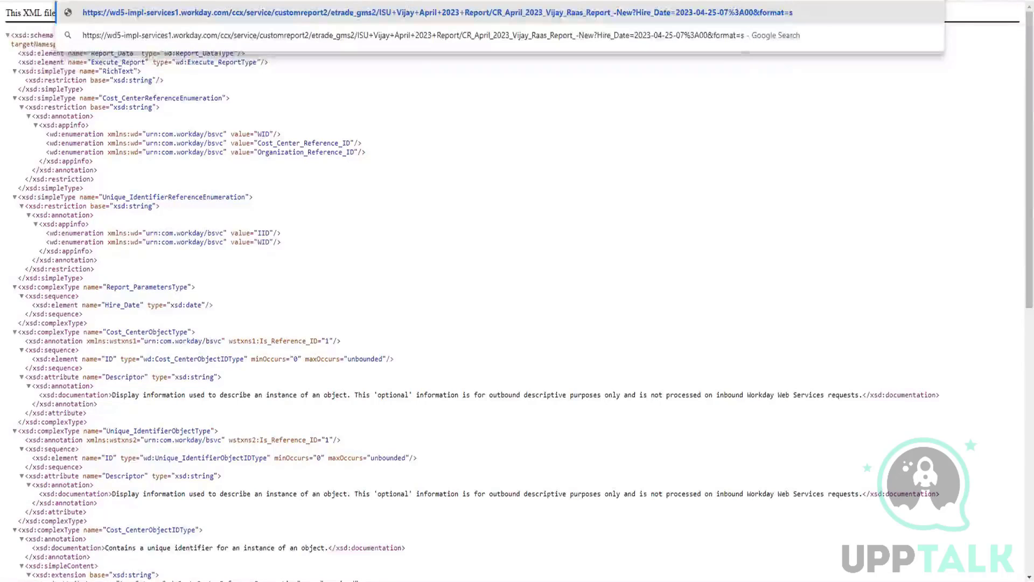
{"action": "type", "text": "implexml"}
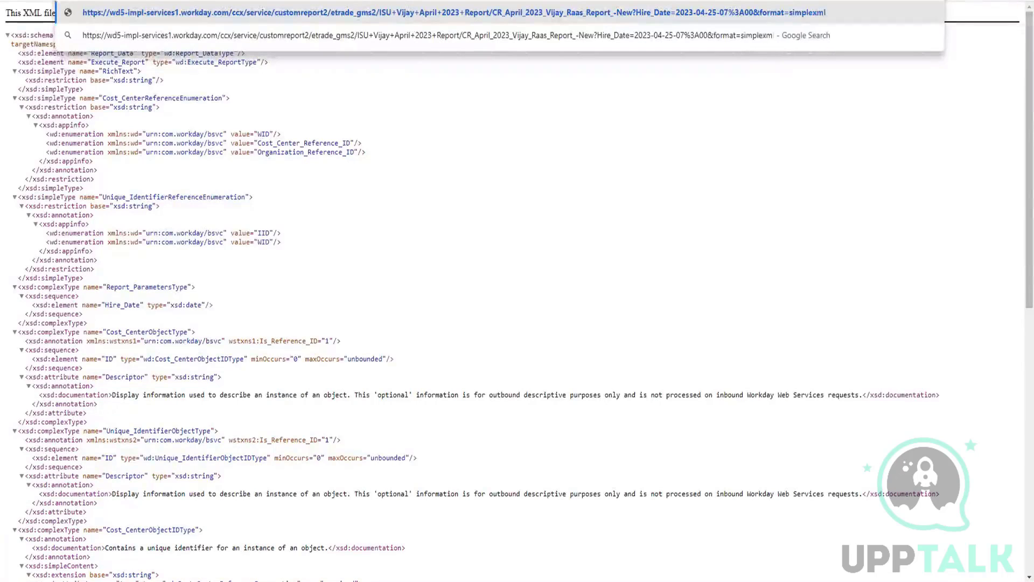
{"action": "key", "text": "BackSpace"}
{"action": "key", "text": "BackSpace"}
{"action": "key", "text": "BackSpace"}
{"action": "key", "text": "BackSpace"}
{"action": "key", "text": "BackSpace"}
{"action": "key", "text": "BackSpace"}
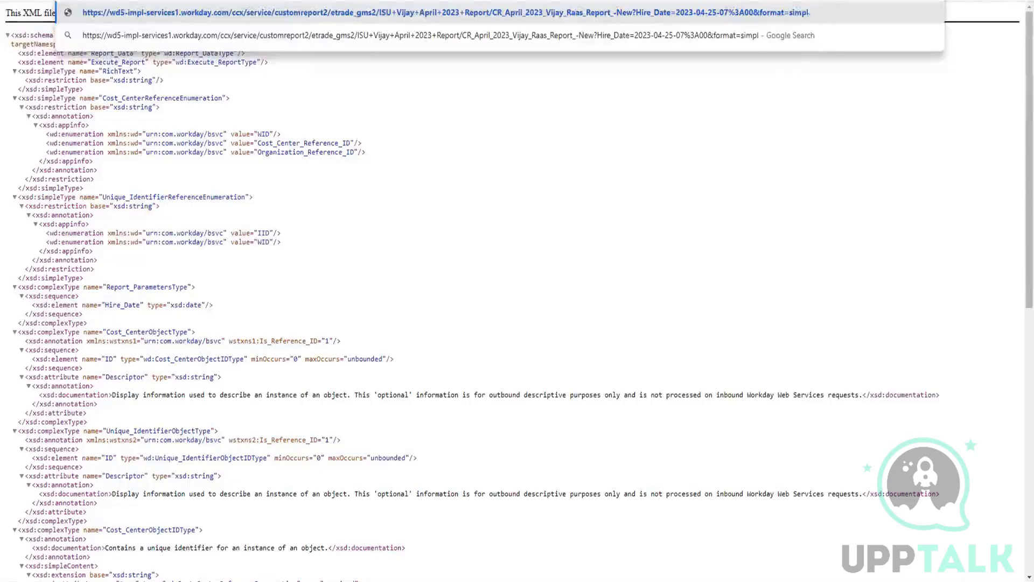
{"action": "key", "text": "BackSpace"}
{"action": "key", "text": "BackSpace"}
{"action": "key", "text": "BackSpace"}
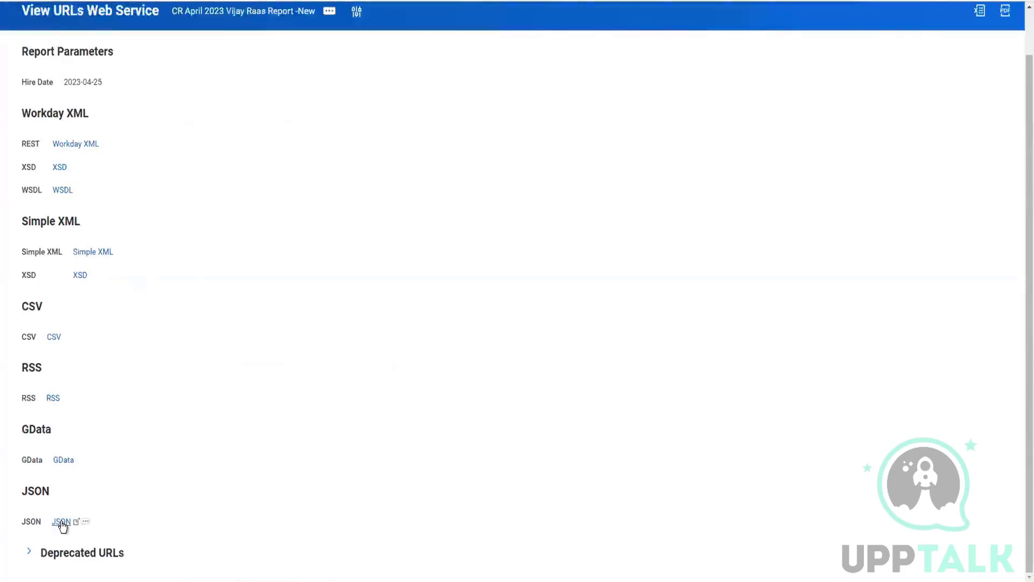
Check the copy options of the JSON and CSV web service links, and return to the custom report's definition
{"action": "right_click", "coordinate": [63, 523]}
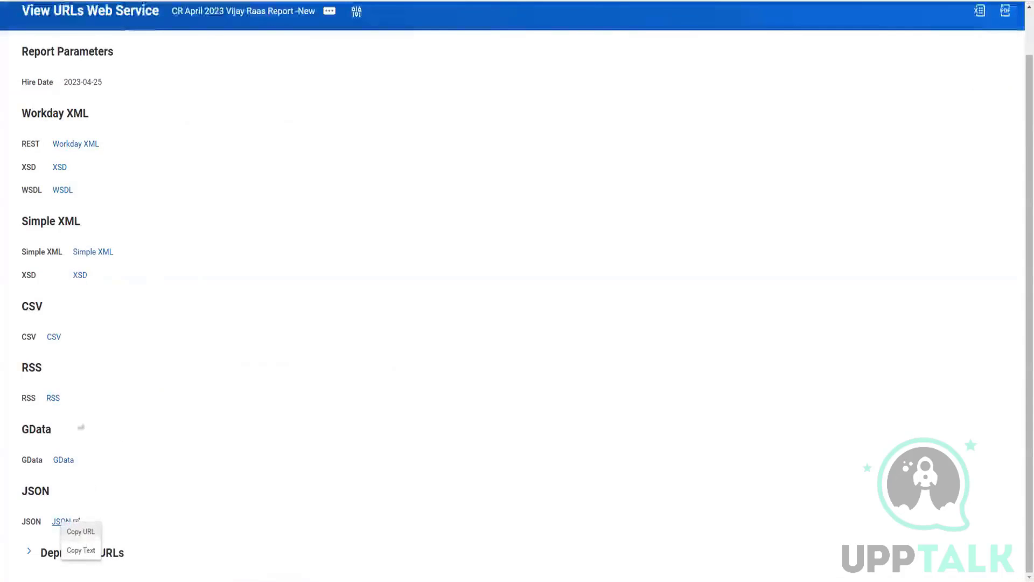
{"action": "right_click", "coordinate": [52, 339]}
{"action": "left_click", "coordinate": [182, 270]}
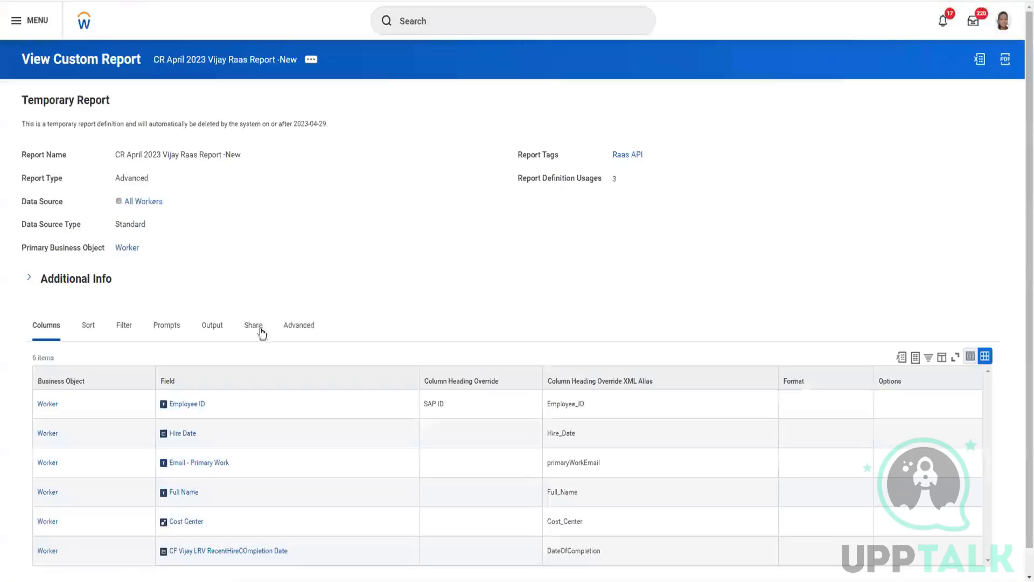
Check the report's sharing options and the username field of the web service sign-in, and return to the report's column definitions
{"action": "left_click", "coordinate": [257, 327]}
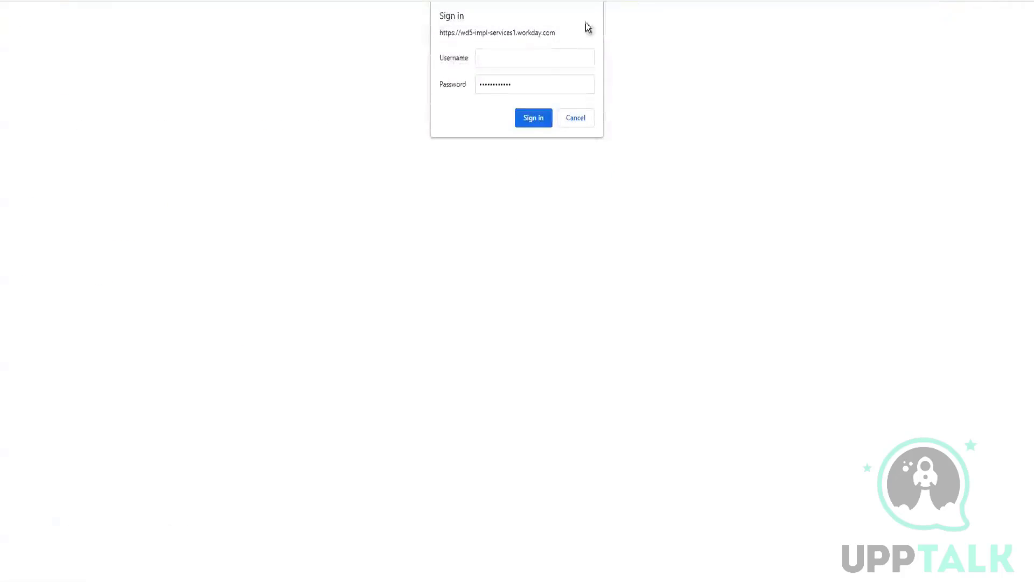
{"action": "left_click", "coordinate": [542, 60]}
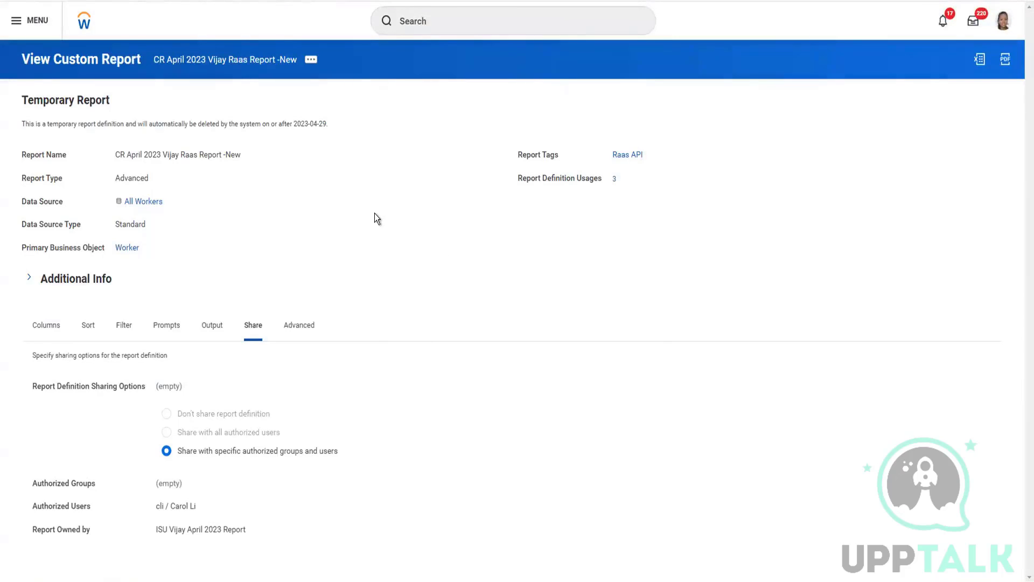
{"action": "left_click", "coordinate": [45, 329]}
{"action": "scroll", "coordinate": [289, 264], "scroll_direction": "down", "scroll_amount": 1}
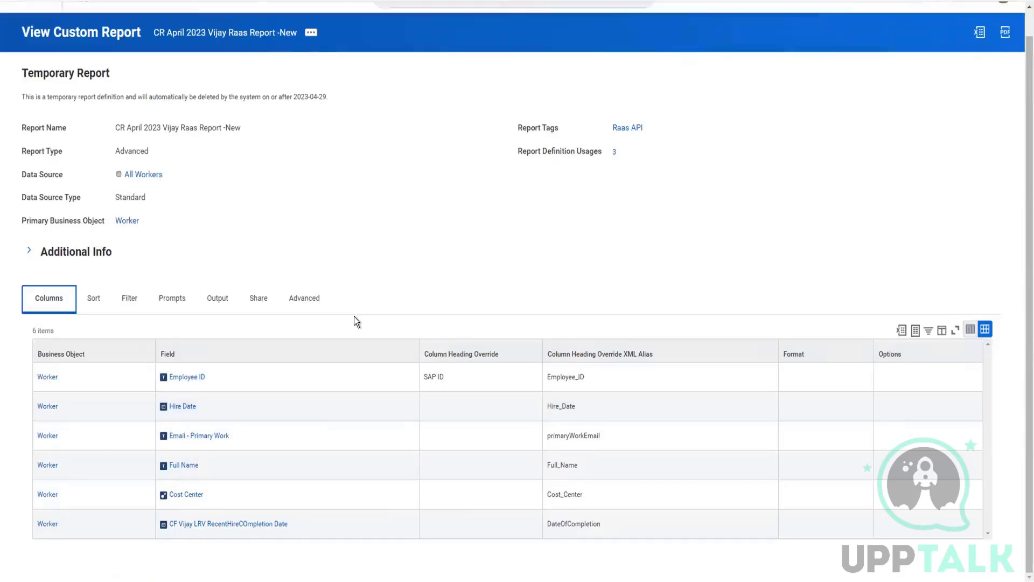
{"action": "scroll", "coordinate": [354, 317], "scroll_direction": "up", "scroll_amount": 1}
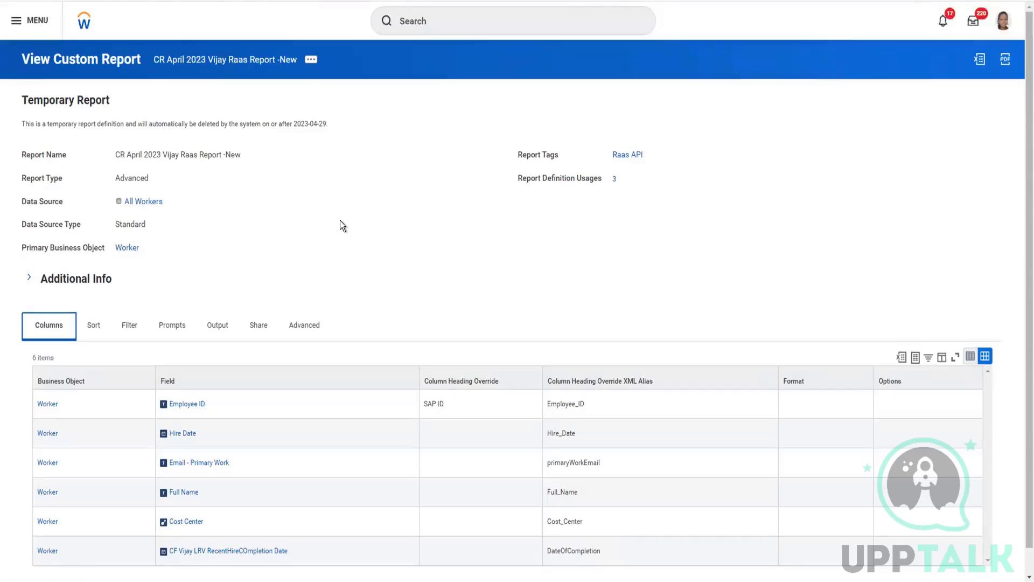
{"action": "scroll", "coordinate": [337, 260], "scroll_direction": "down", "scroll_amount": 1}
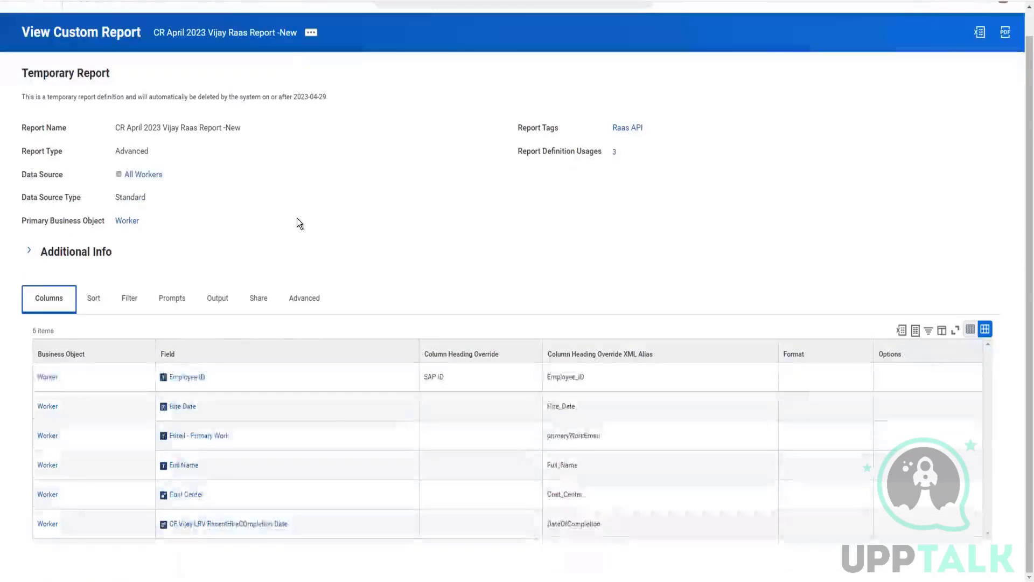
{"action": "scroll", "coordinate": [317, 247], "scroll_direction": "up", "scroll_amount": 1}
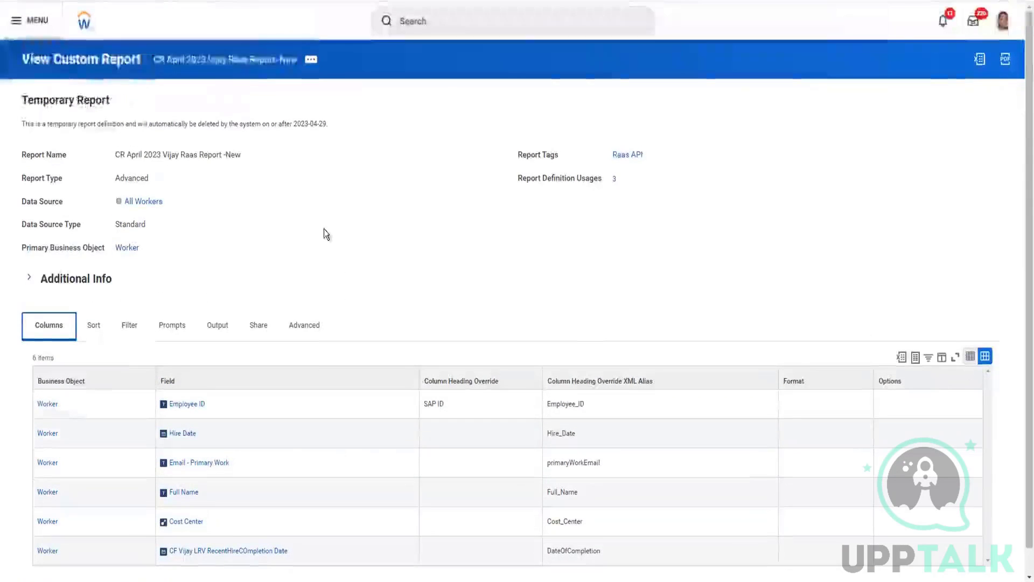